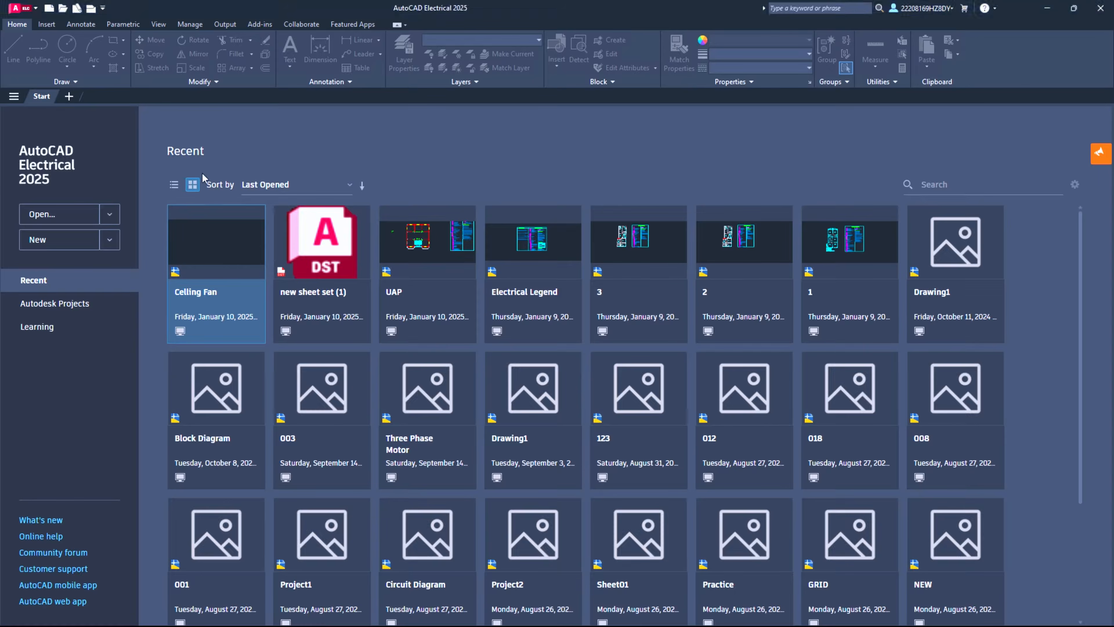
# Create a new drawing from the ACAD_ELECTRICAL.dwt template.
pyautogui.click(109, 214)
pyautogui.click(108, 241)
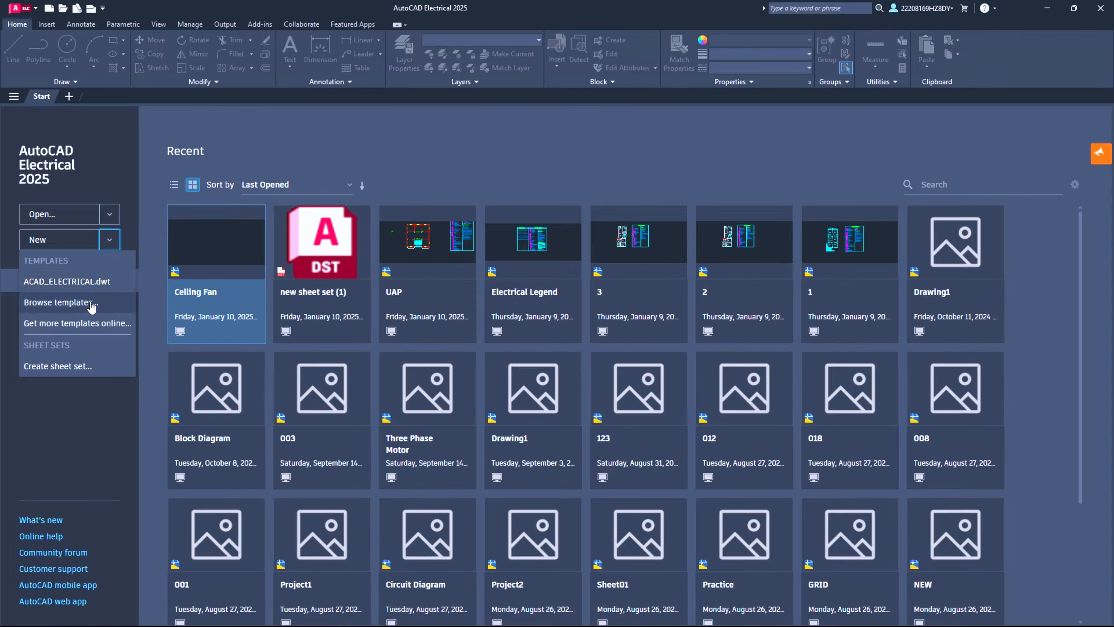
pyautogui.click(87, 281)
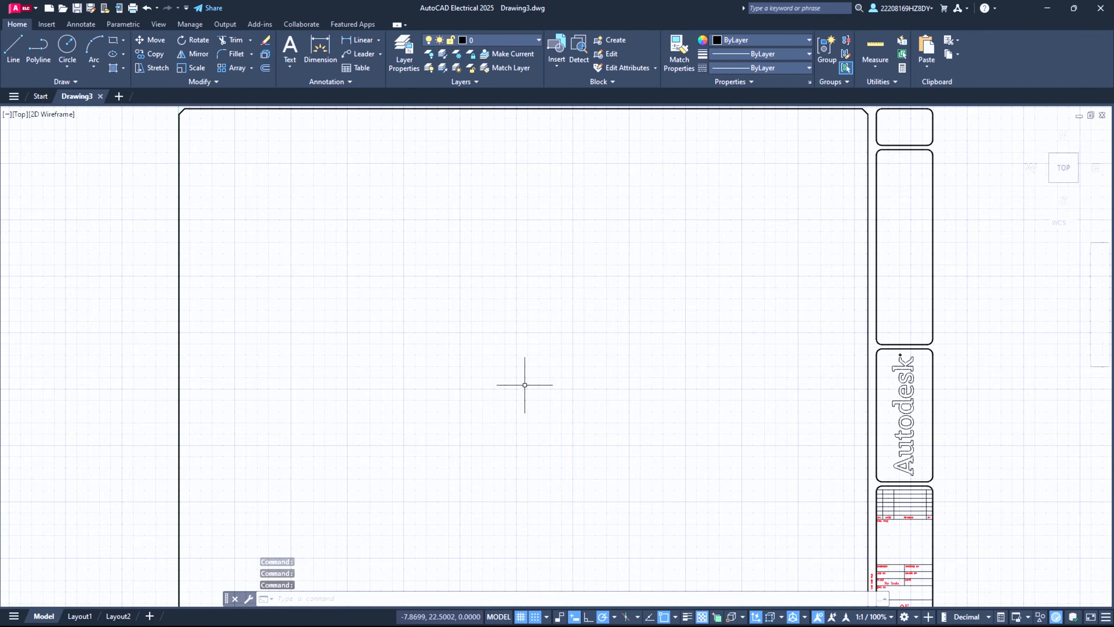
# Turn off the grid display and snap mode in an empty area of the new drawing.
pyautogui.scroll(4, 514, 398)
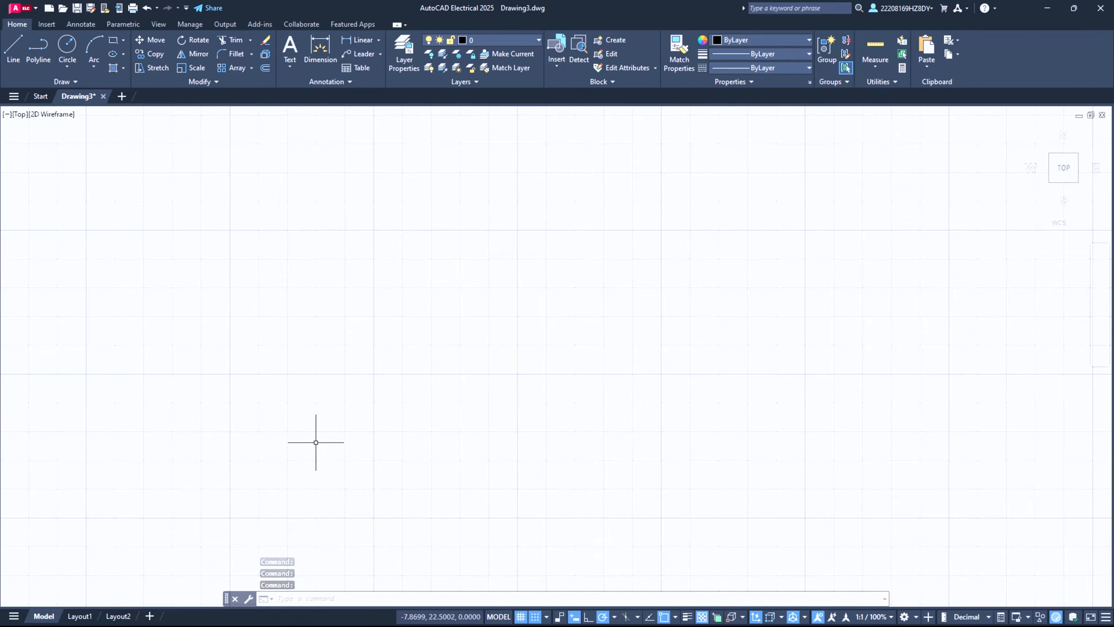
pyautogui.click(520, 617)
pyautogui.click(535, 617)
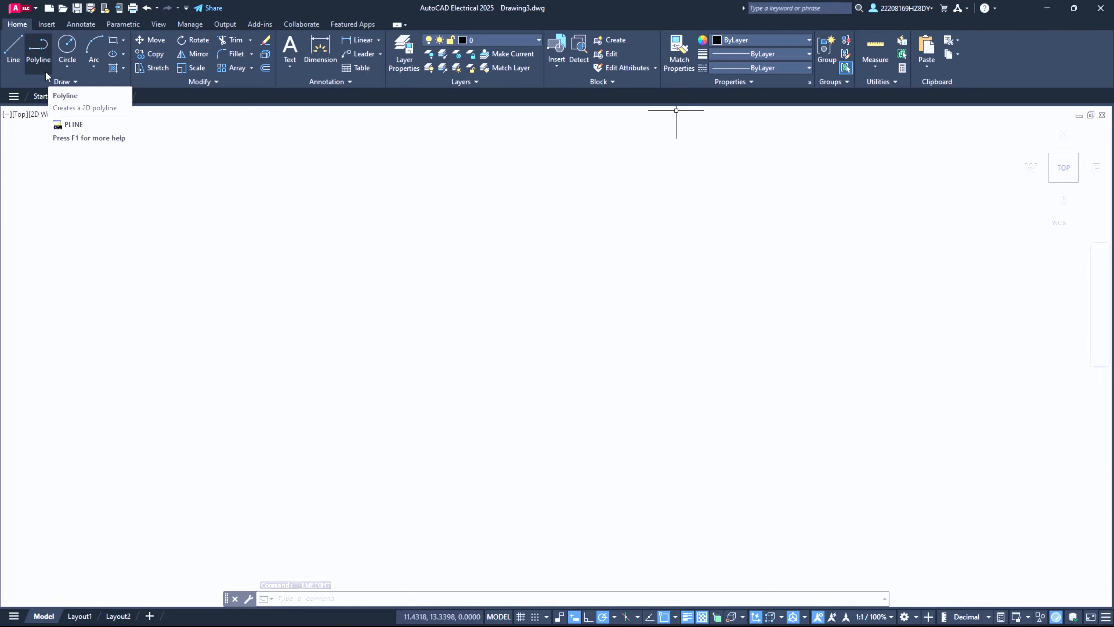
# Draw a circle with a radius of about 0.62 units in the upper-left area of the drawing.
pyautogui.click(67, 48)
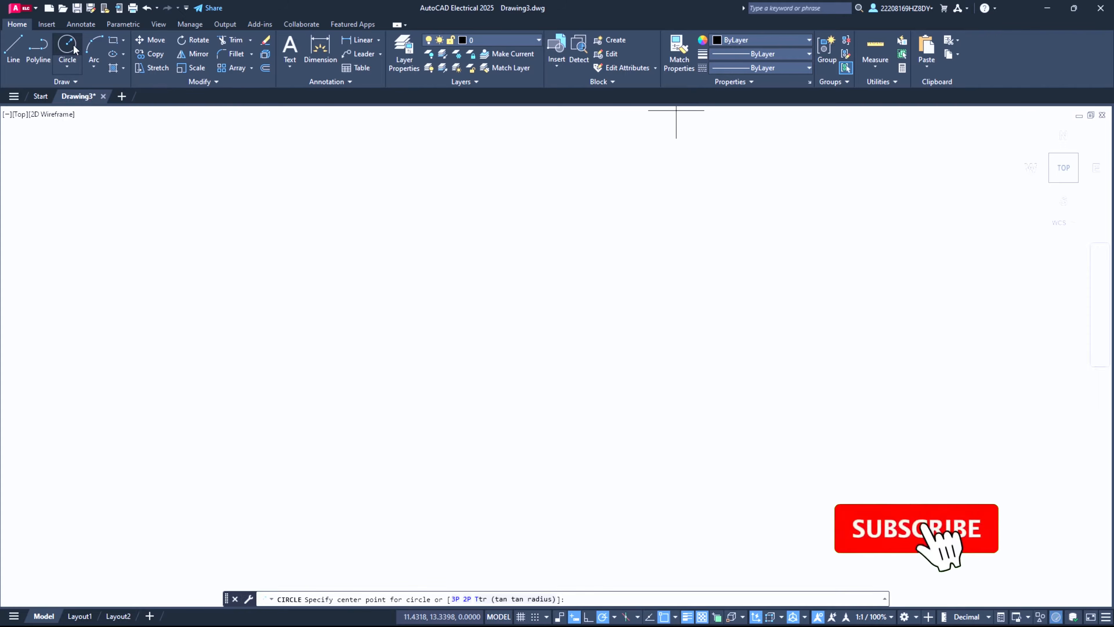
pyautogui.click(280, 204)
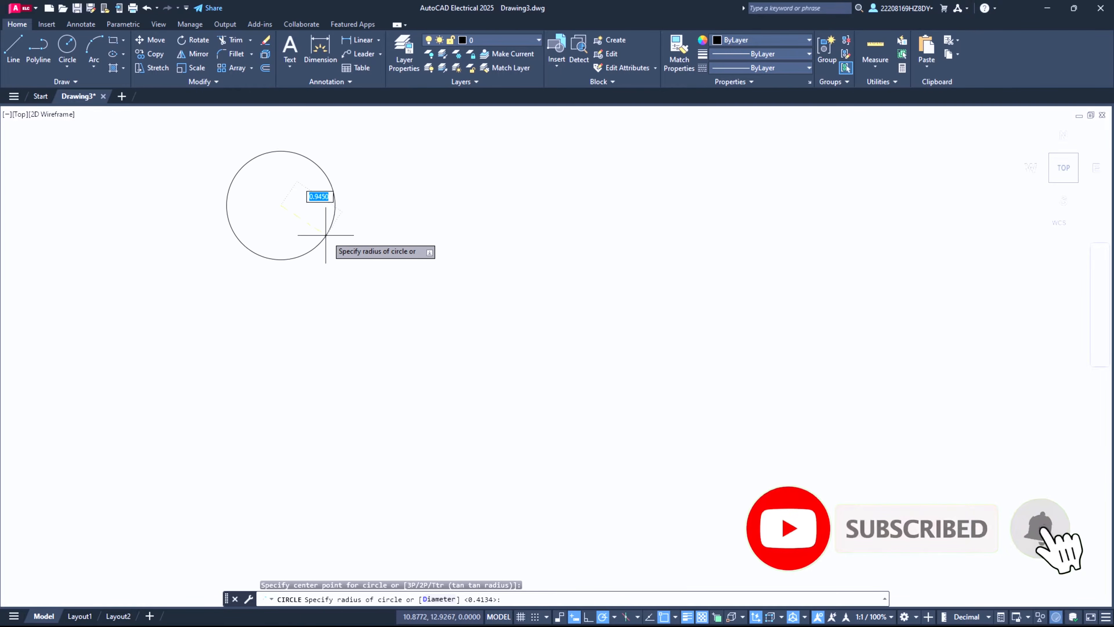
pyautogui.click(310, 223)
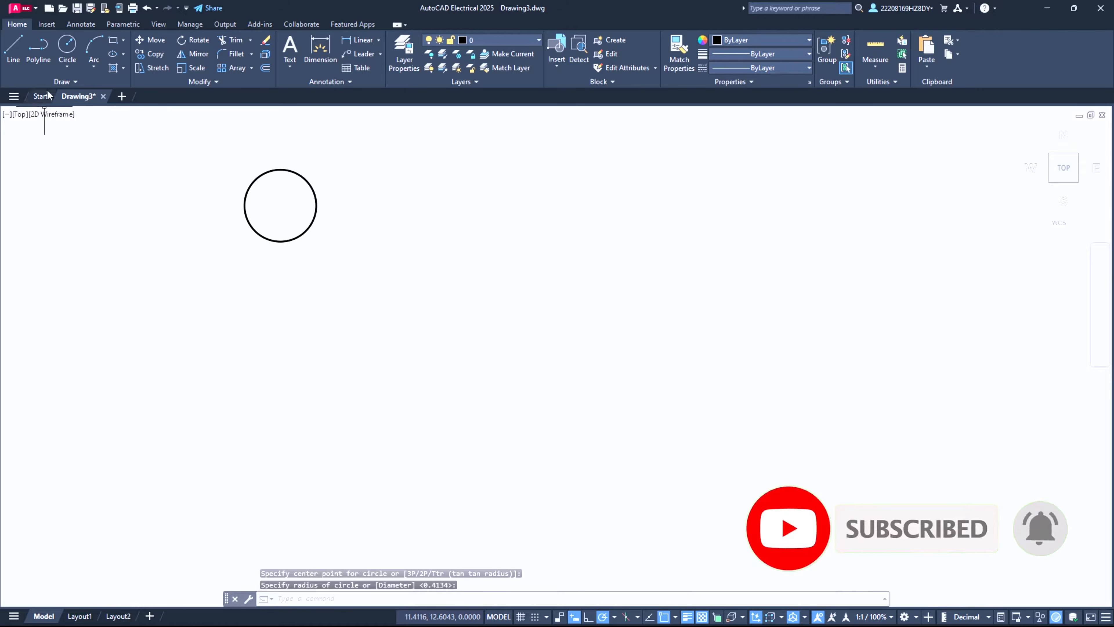
# Draw a four-point fit spline inside the circle as a sine-wave shape for the AC source symbol.
pyautogui.click(41, 83)
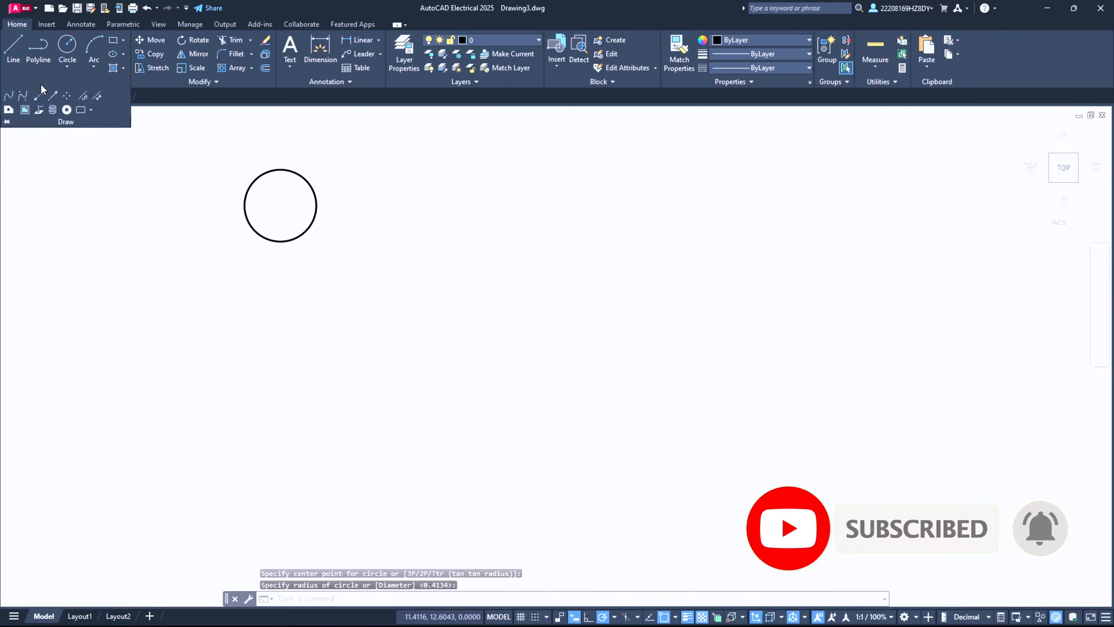
pyautogui.click(8, 99)
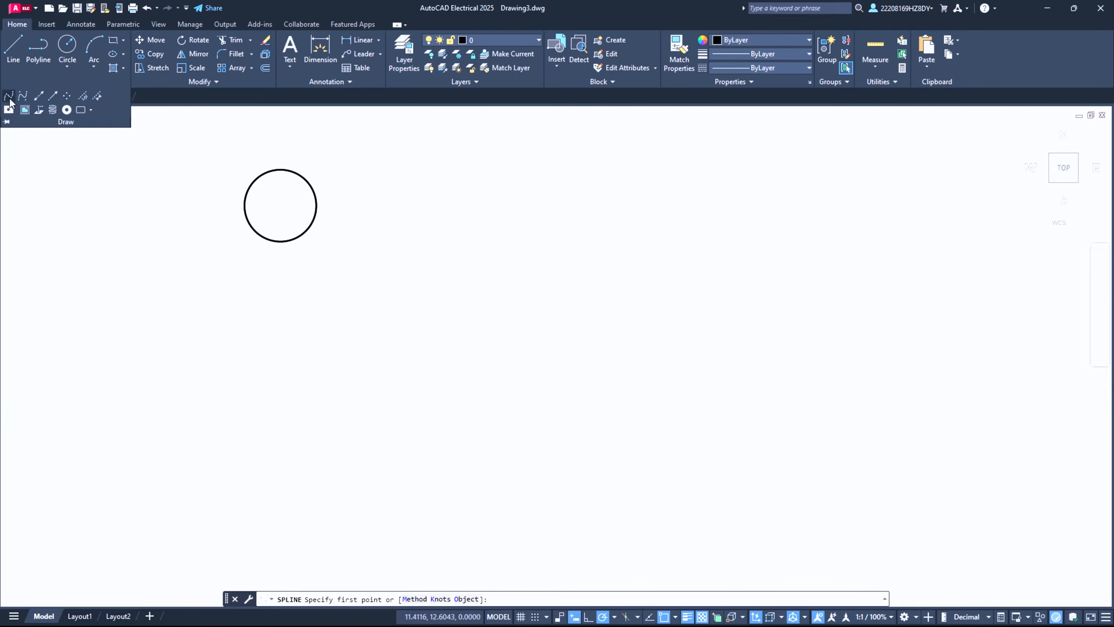
pyautogui.click(254, 205)
pyautogui.click(275, 184)
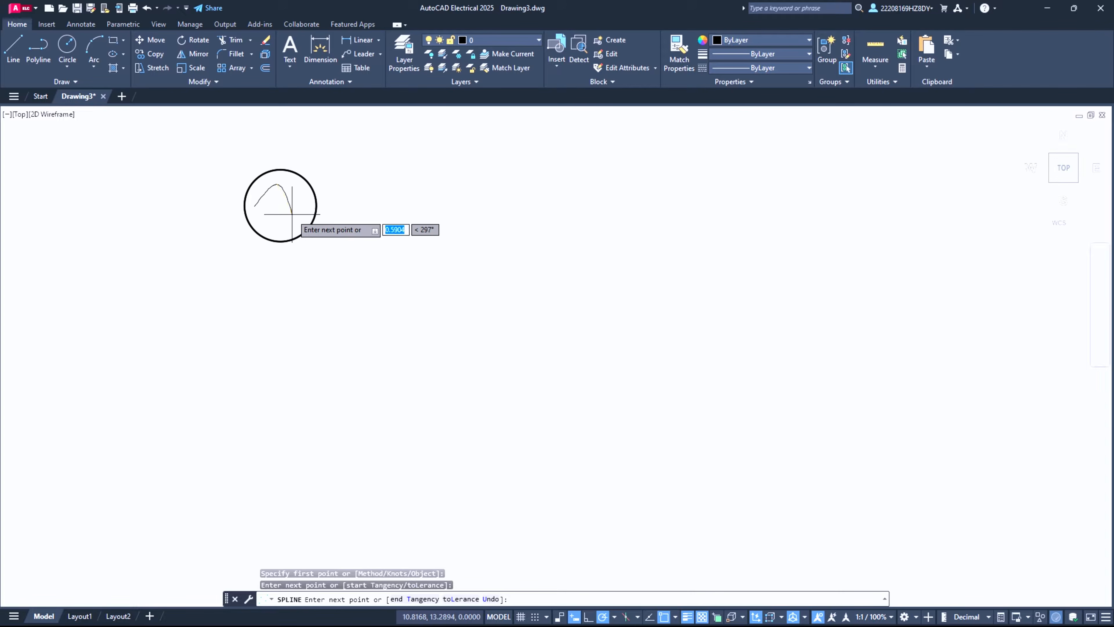
pyautogui.click(284, 217)
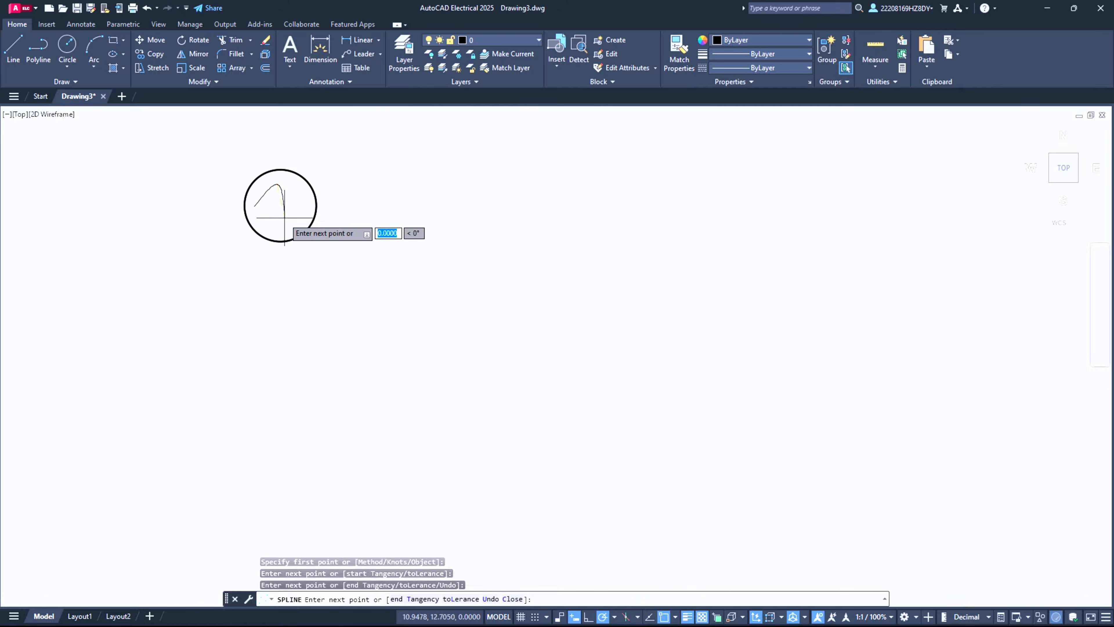
pyautogui.click(304, 203)
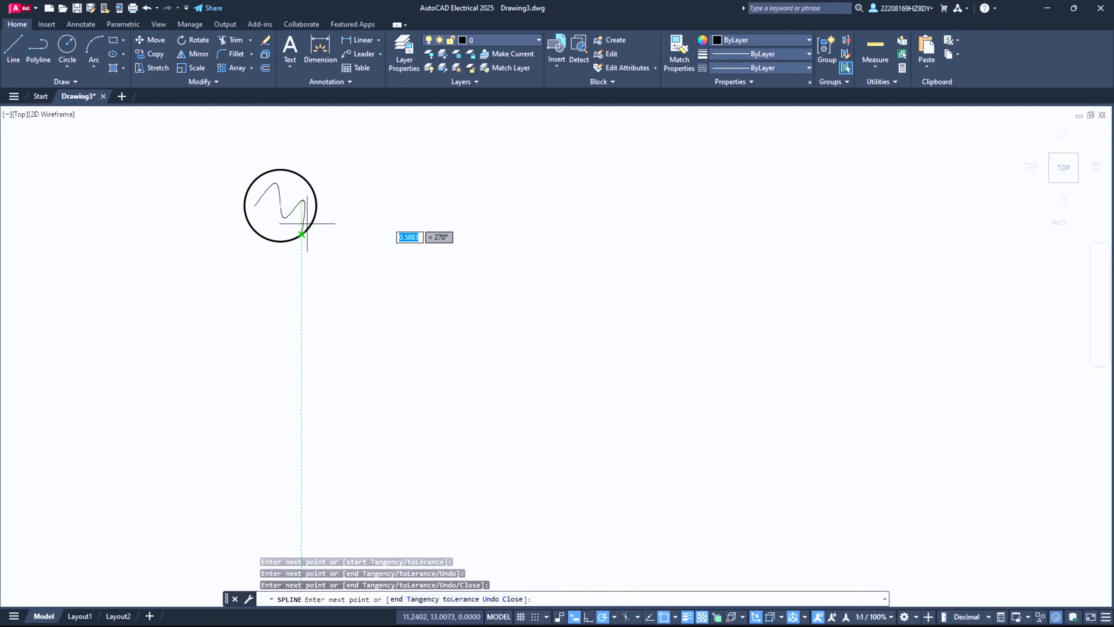
pyautogui.press('Return')
# Reshape the spline into a flatter sine wave by lowering its peak point and raising its trough point.
pyautogui.scroll(4, 289, 202)
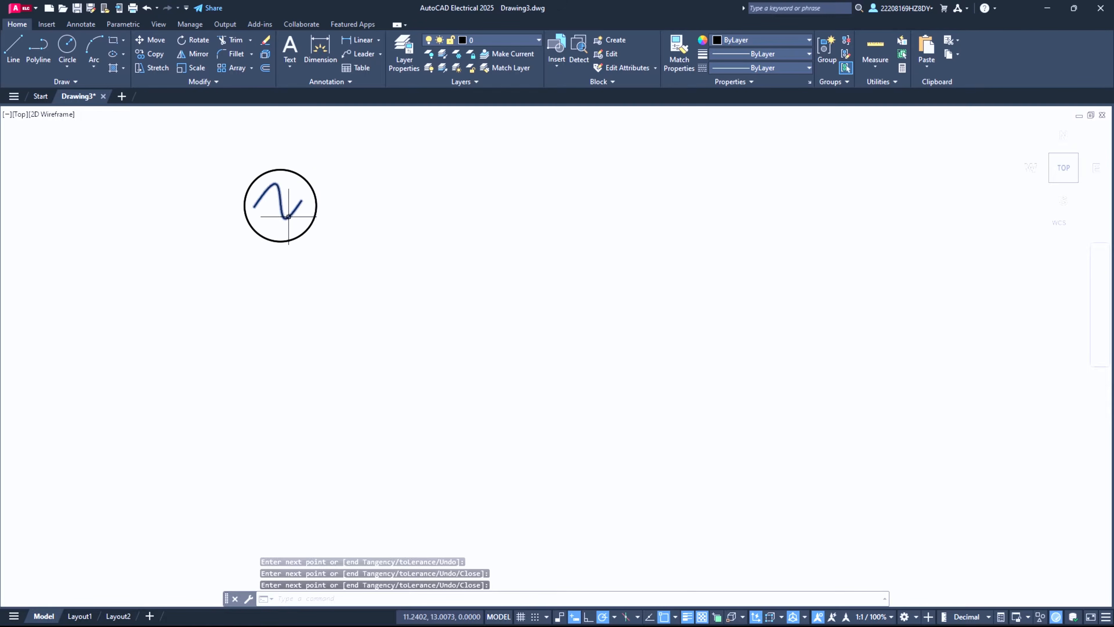
pyautogui.click(252, 144)
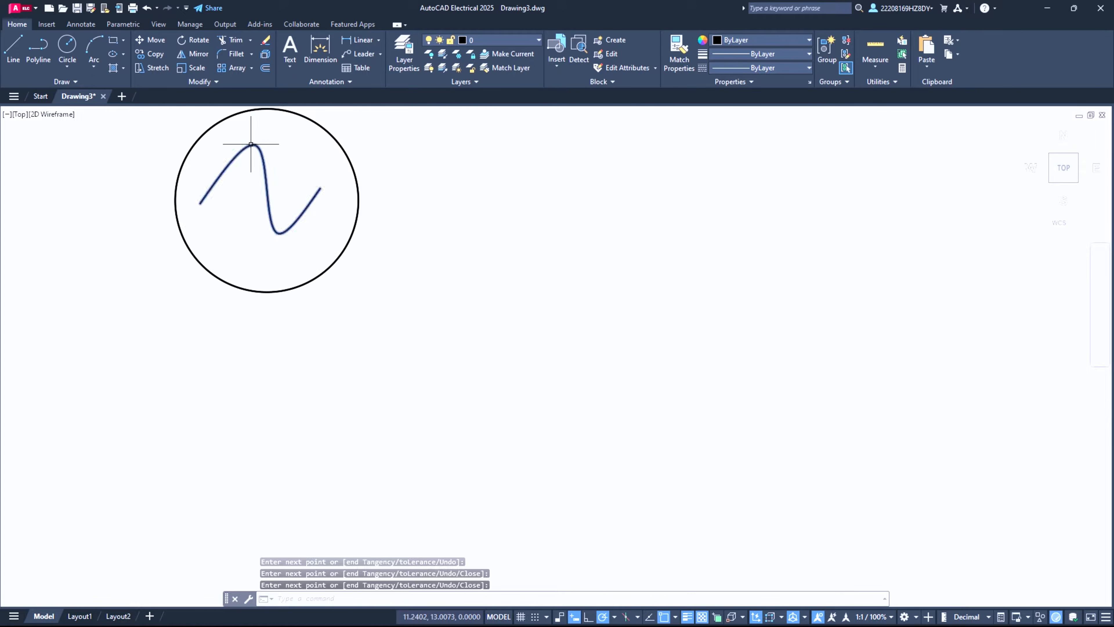
pyautogui.click(258, 147)
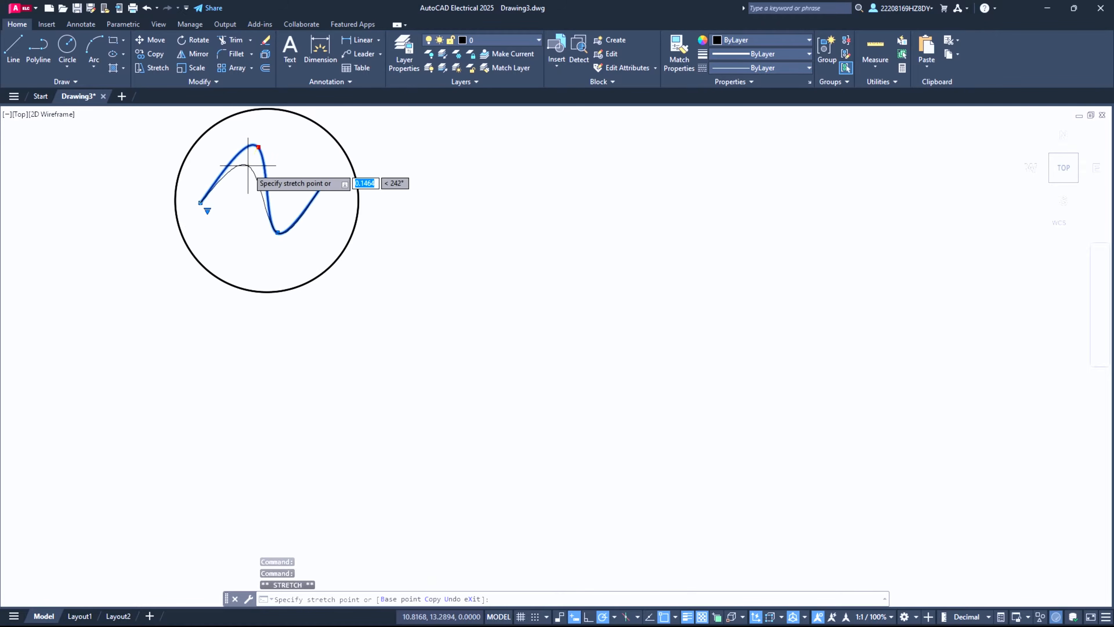
pyautogui.click(244, 181)
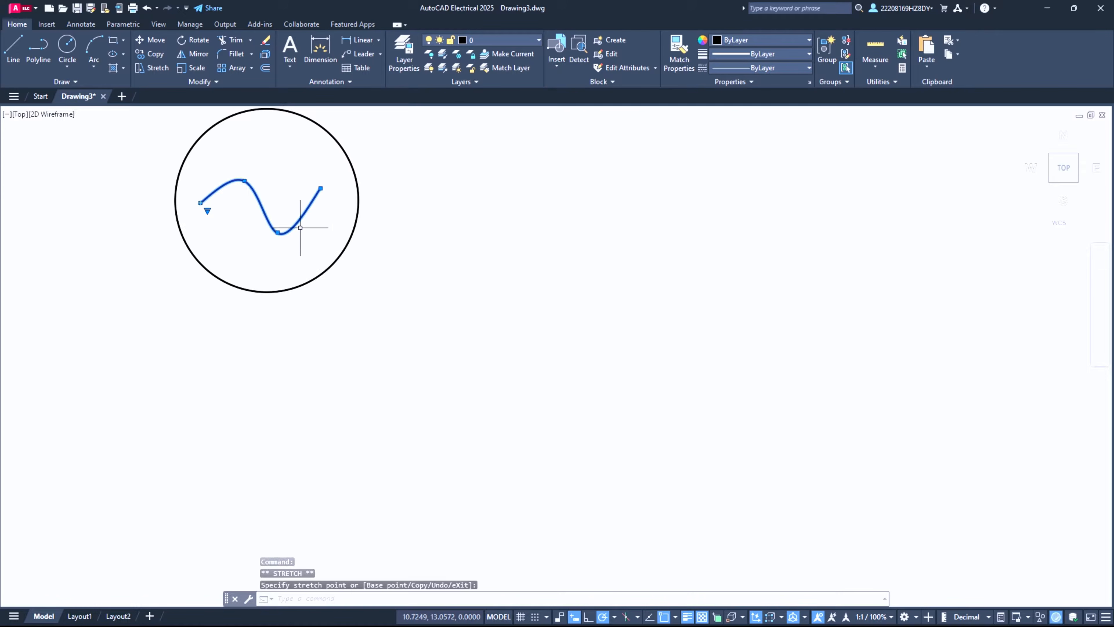
pyautogui.click(278, 231)
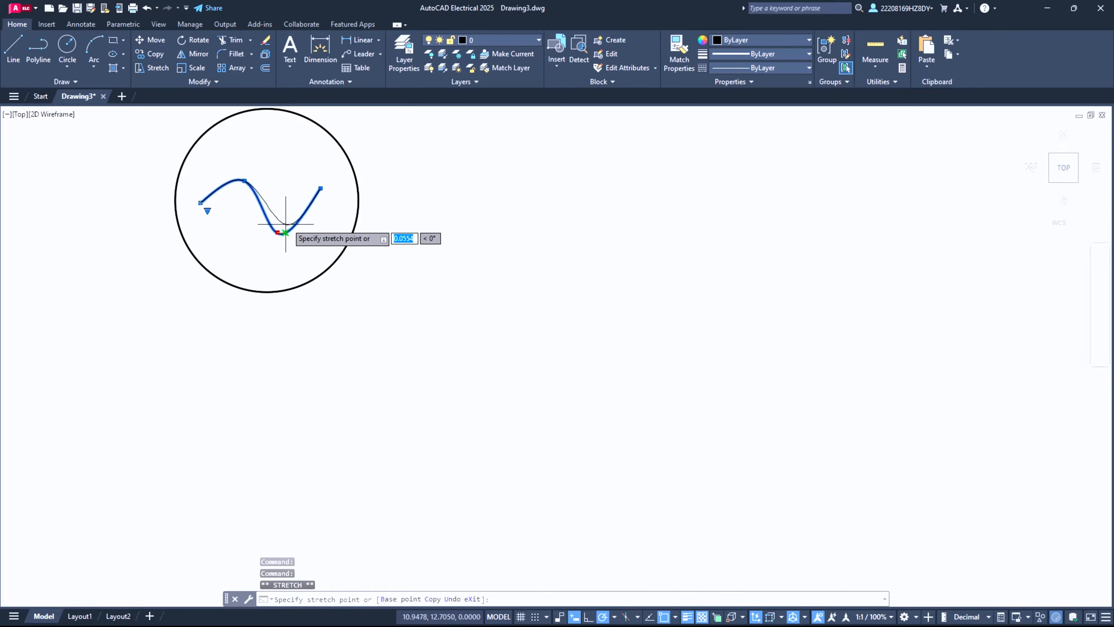
pyautogui.click(285, 220)
pyautogui.click(399, 213)
pyautogui.press('Escape')
pyautogui.press('Escape')
# Group the circle and the sine-wave spline into one object.
pyautogui.scroll(-2, 250, 303)
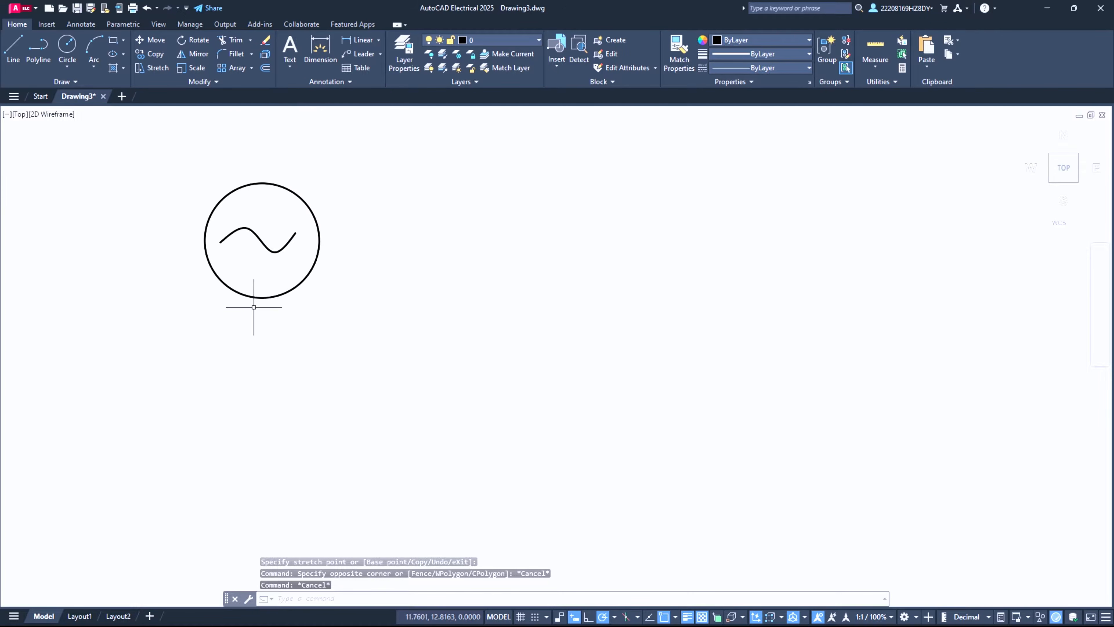
pyautogui.click(179, 142)
pyautogui.click(430, 338)
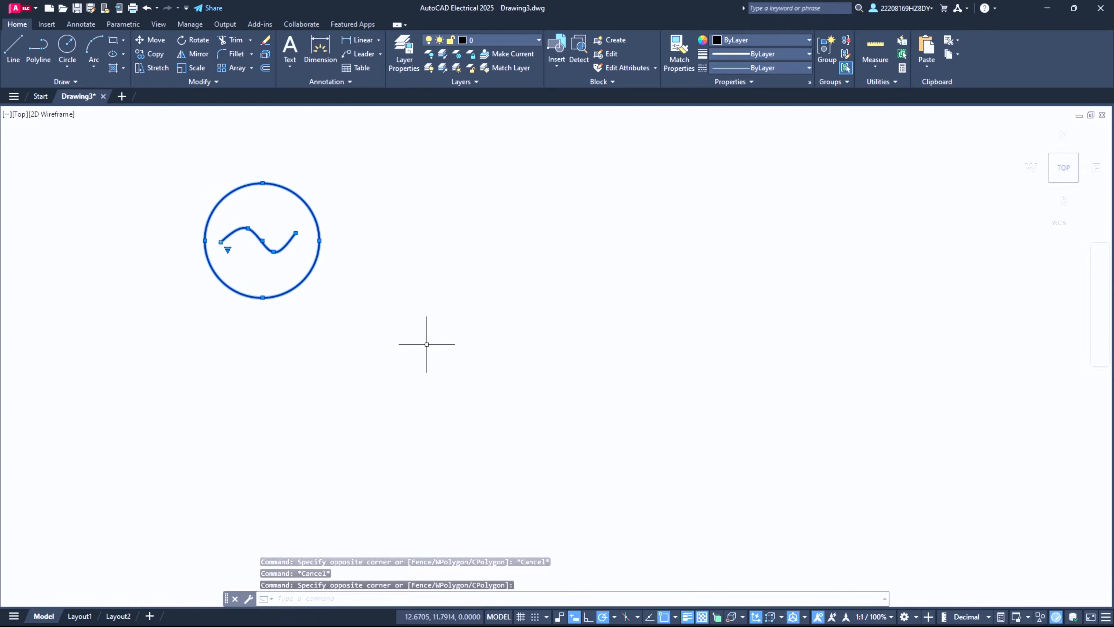
pyautogui.rightClick(268, 227)
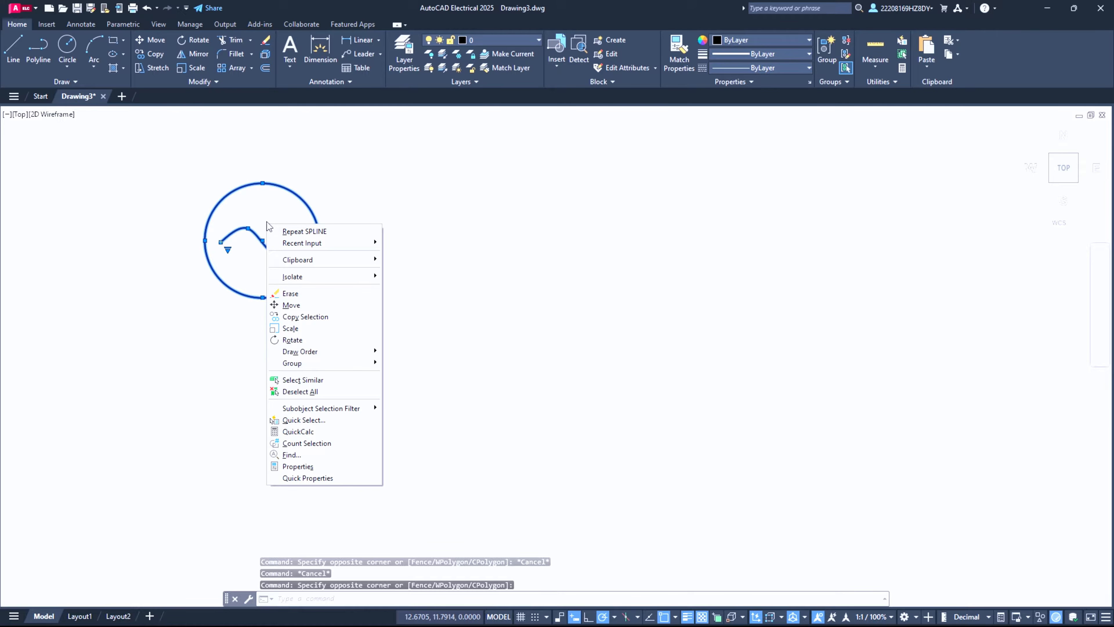
pyautogui.moveTo(373, 363)
pyautogui.click(434, 364)
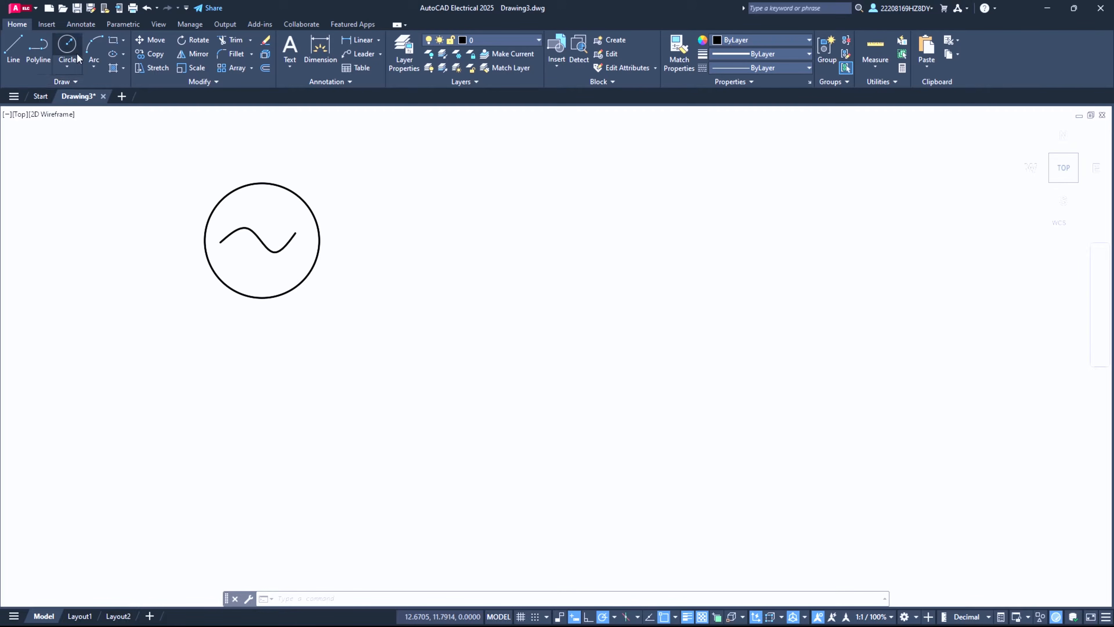
# Draw a rectangle of about 1.33 by 0.82 units to the right of the AC source symbol.
pyautogui.click(120, 42)
pyautogui.click(123, 41)
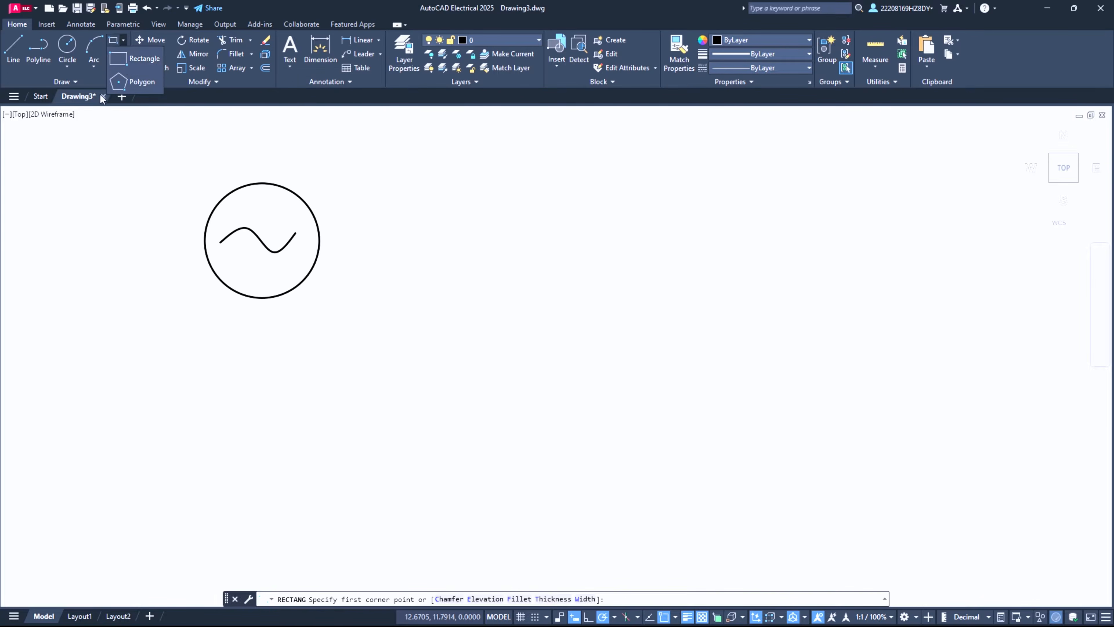
pyautogui.click(135, 57)
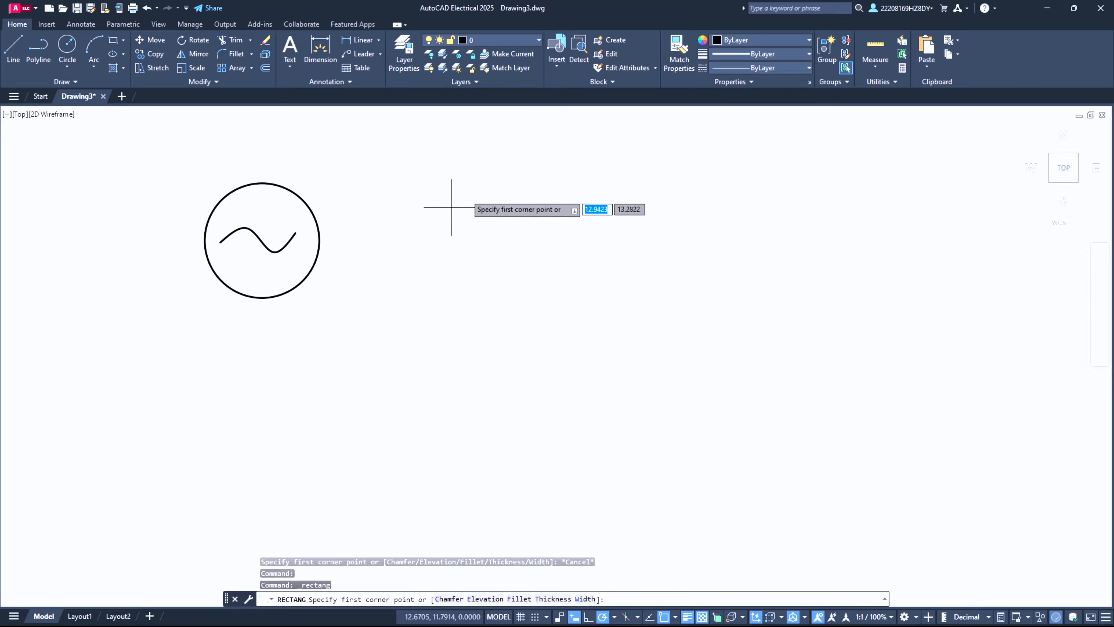
pyautogui.click(463, 183)
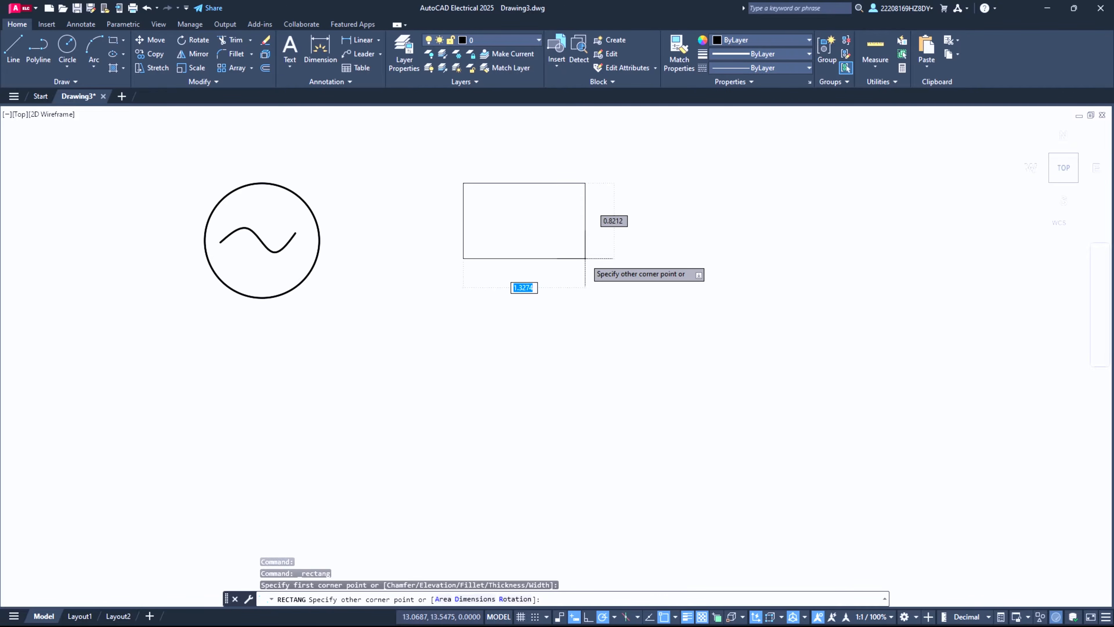
pyautogui.click(585, 259)
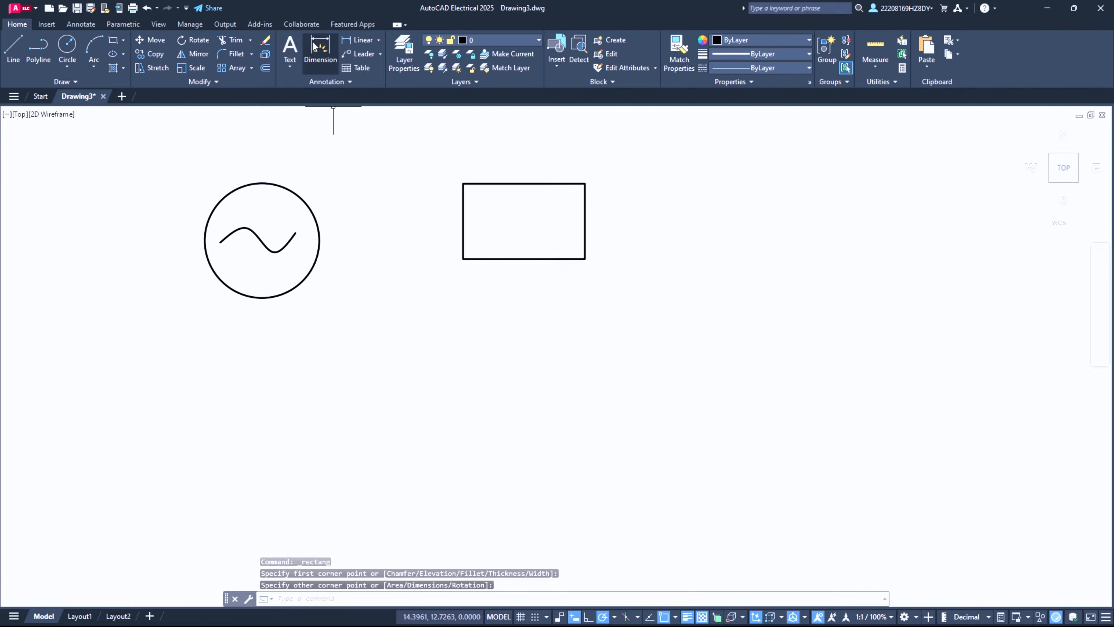
# Add multiline text reading "C.B." starting inside the rectangle.
pyautogui.click(289, 51)
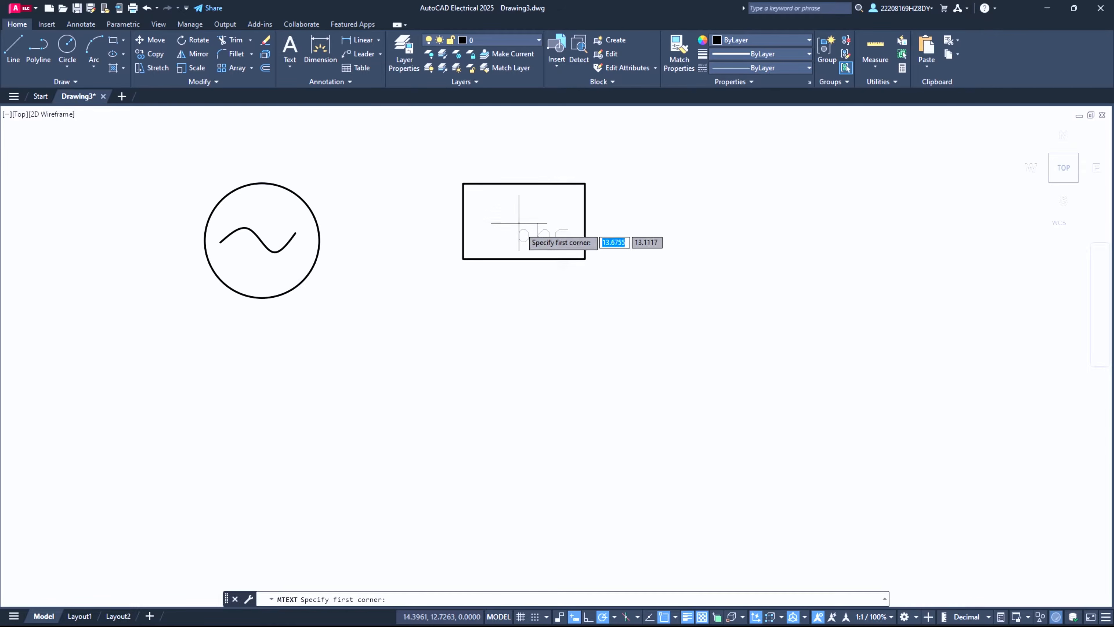
pyautogui.click(494, 201)
pyautogui.click(718, 259)
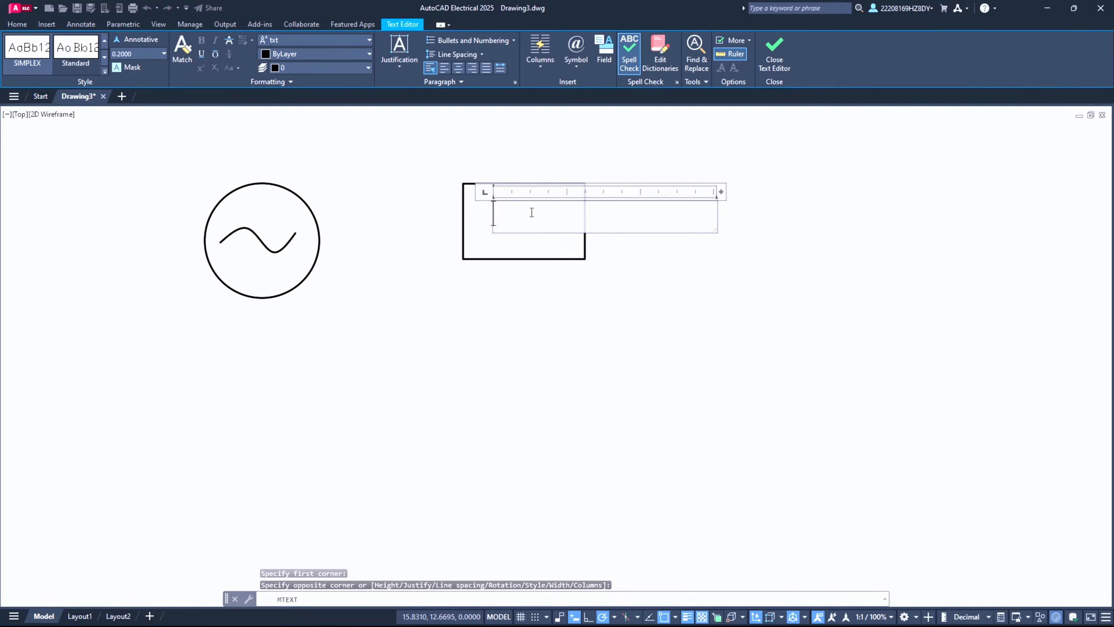
pyautogui.write('C,B,')
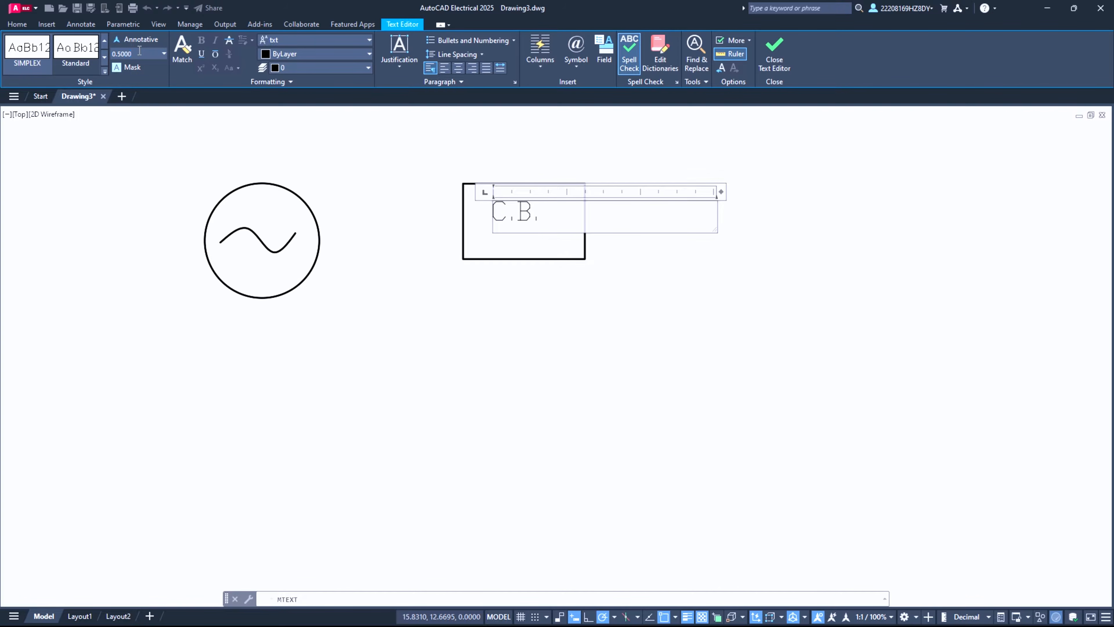
# Set the "C.B." text height to 0.5 and its font to Verdana, and finish the text edit.
pyautogui.click(284, 40)
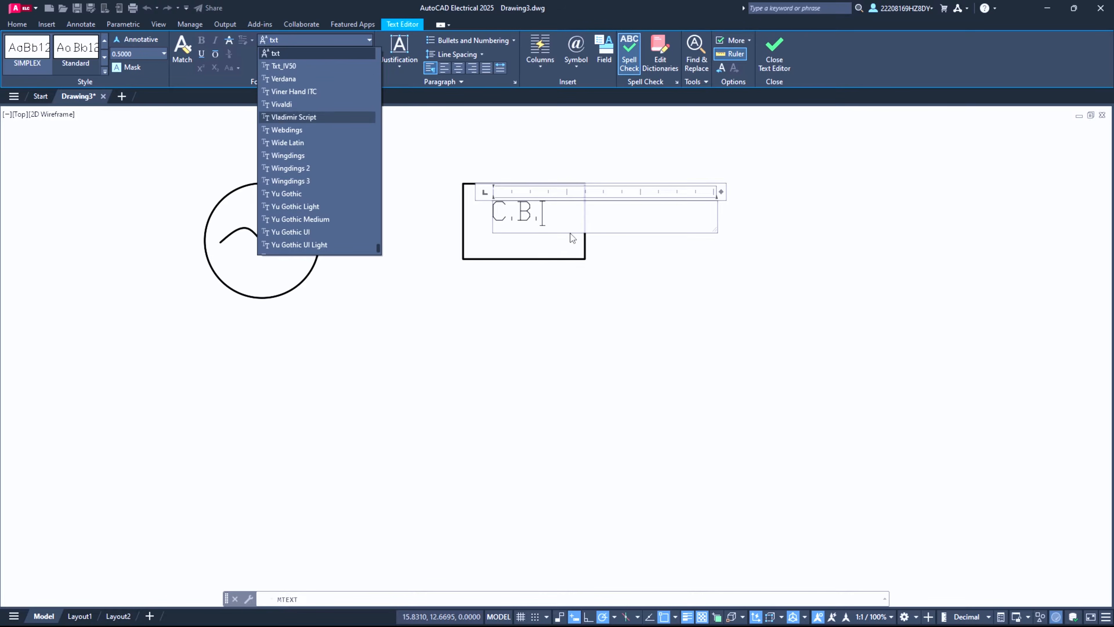
pyautogui.click(548, 210)
pyautogui.moveTo(544, 212); pyautogui.dragTo(491, 219)
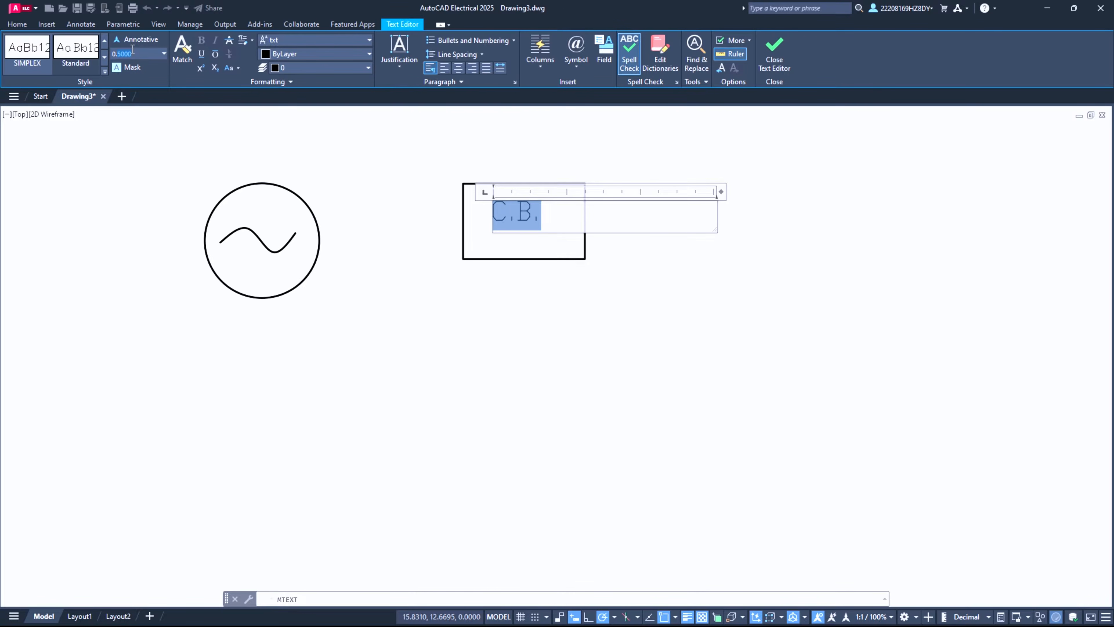
pyautogui.press('Return')
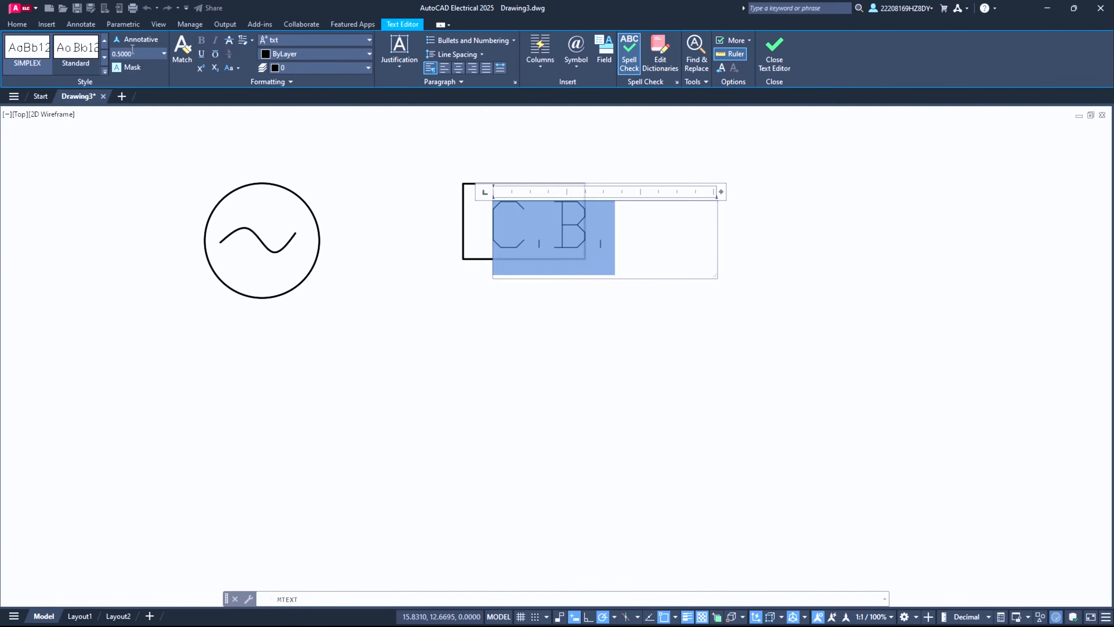
pyautogui.click(292, 38)
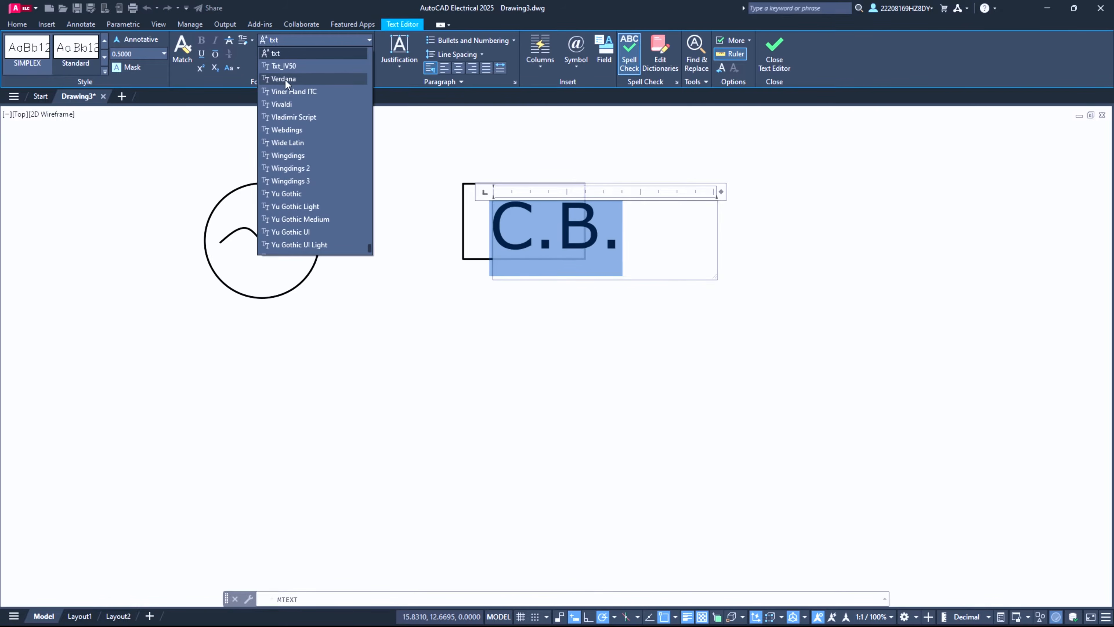
pyautogui.click(284, 79)
pyautogui.click(695, 327)
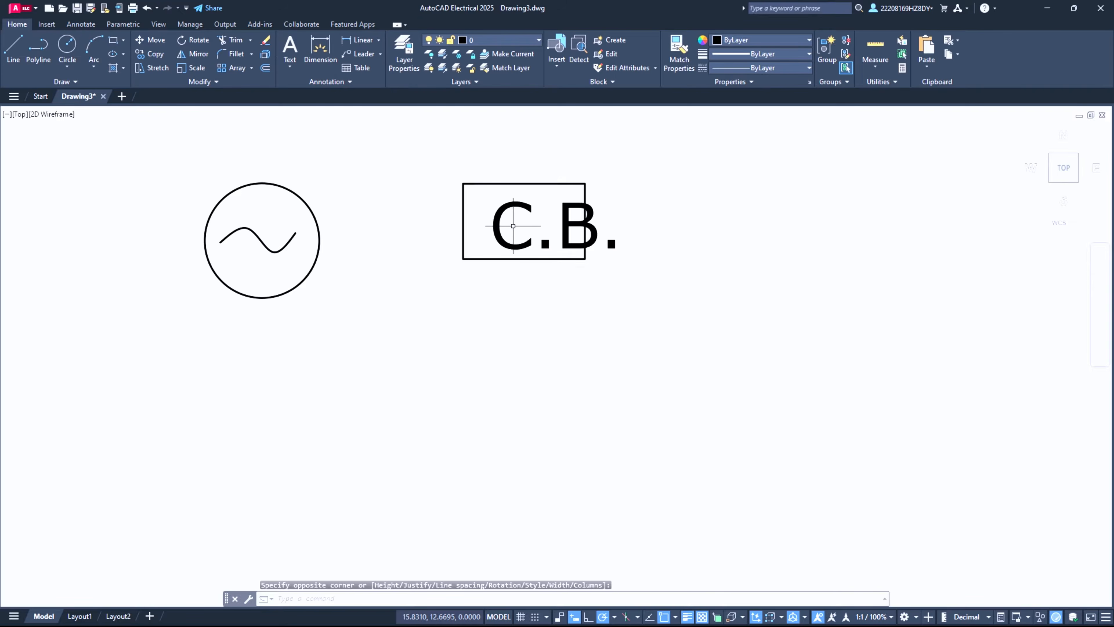
# Move the "C.B." text against the rectangle's left edge and widen the rectangle to the right to enclose the whole text.
pyautogui.click(500, 238)
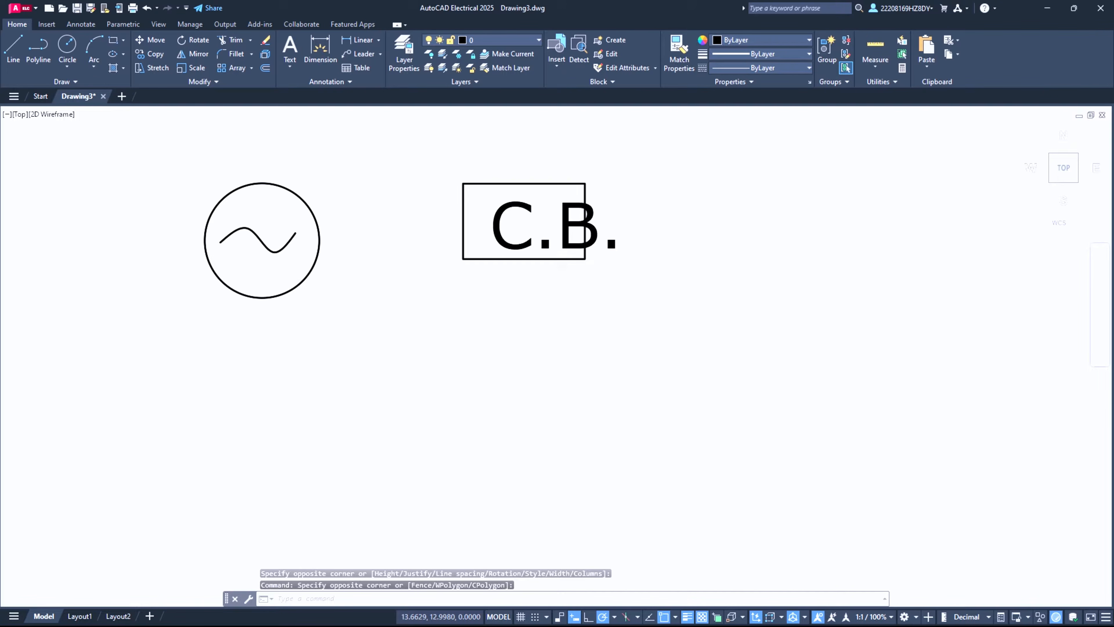
pyautogui.click(615, 239)
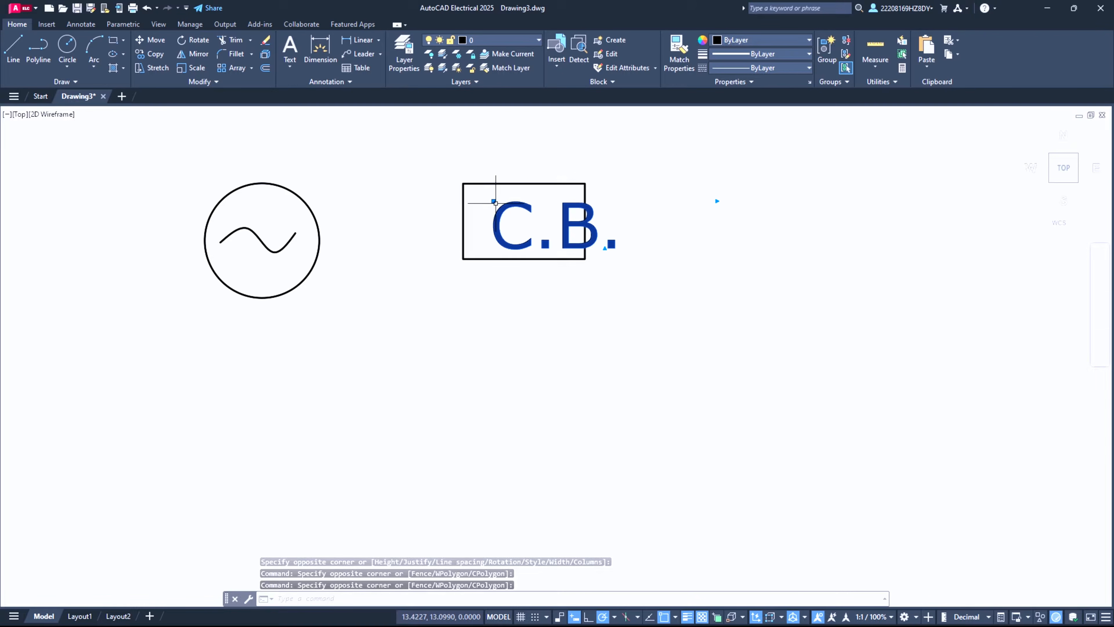
pyautogui.click(492, 199)
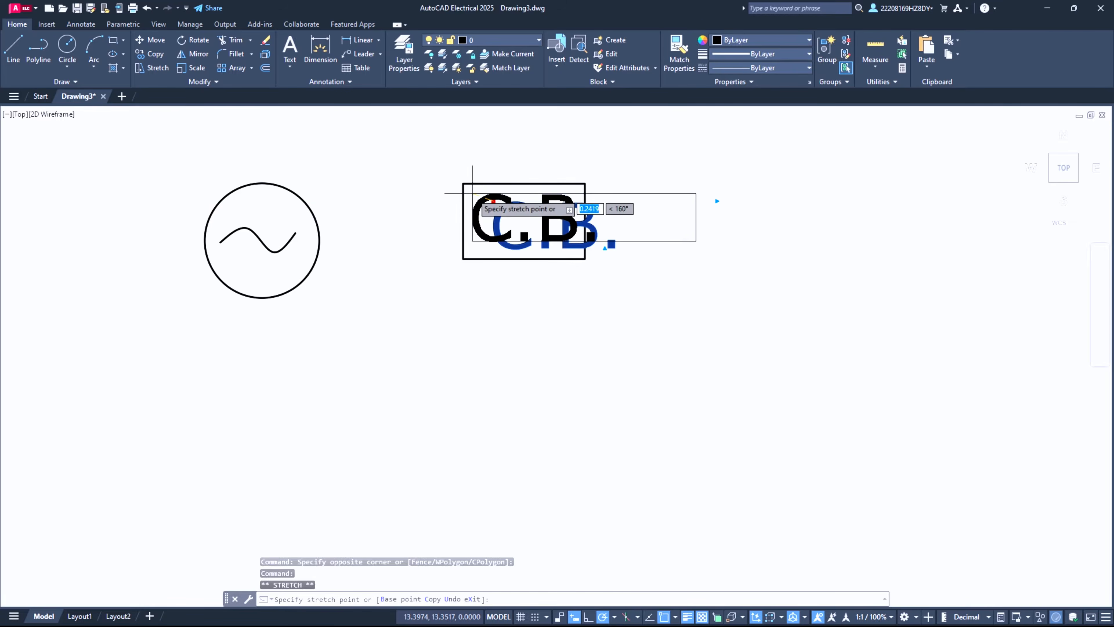
pyautogui.press('Escape')
pyautogui.click(671, 248)
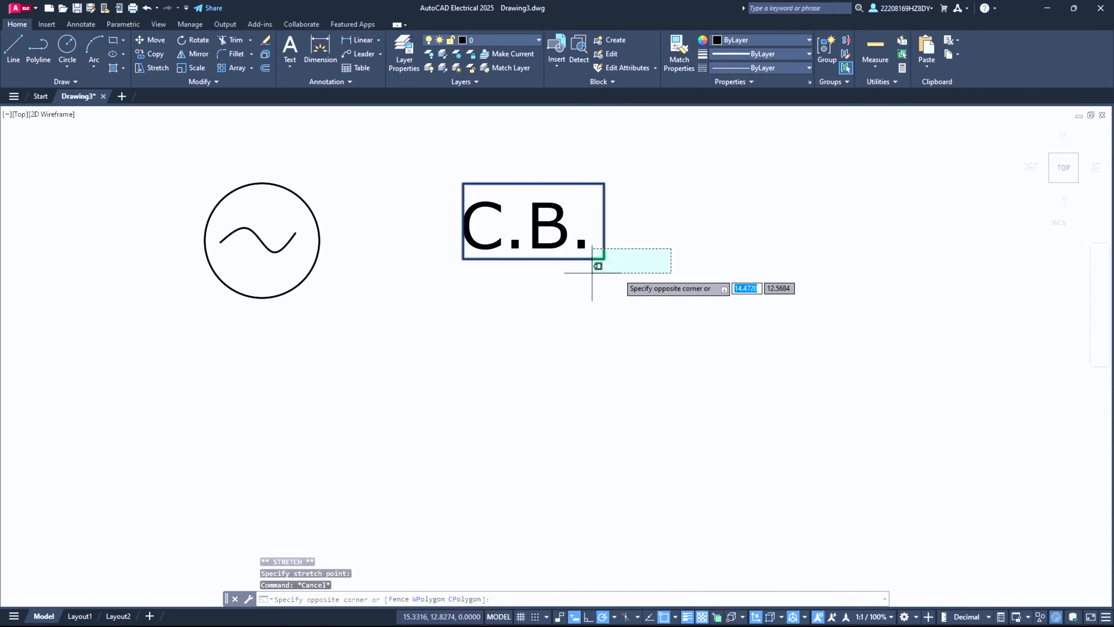
pyautogui.press('Escape')
# Shift the "C.B." text about 0.11 units to the right so that it sits centred between the rectangle's sides.
pyautogui.click(487, 242)
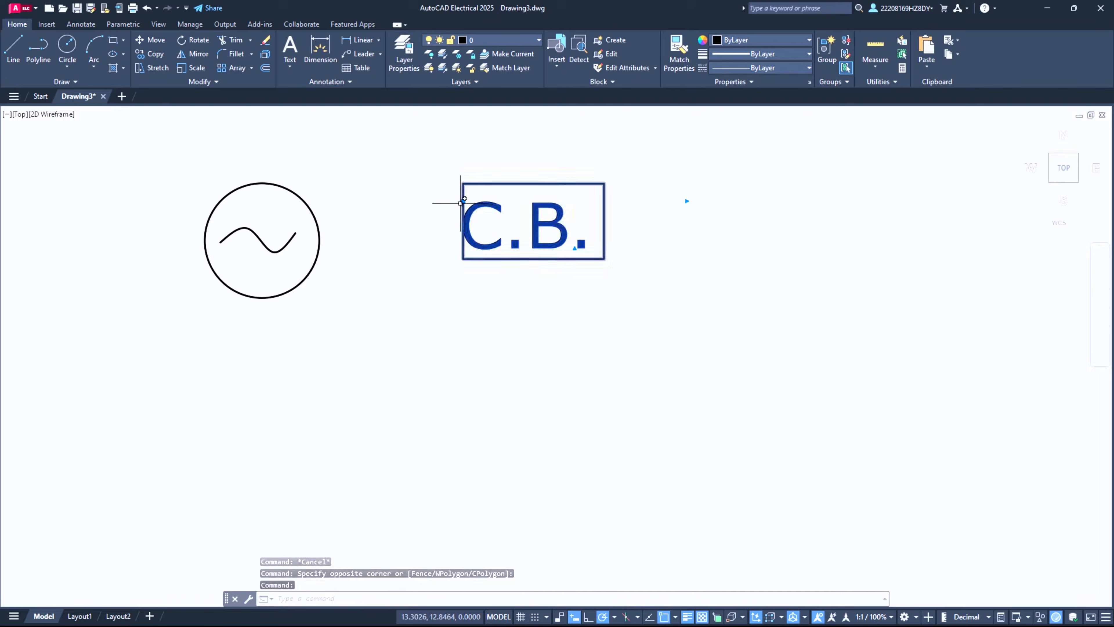
pyautogui.click(463, 201)
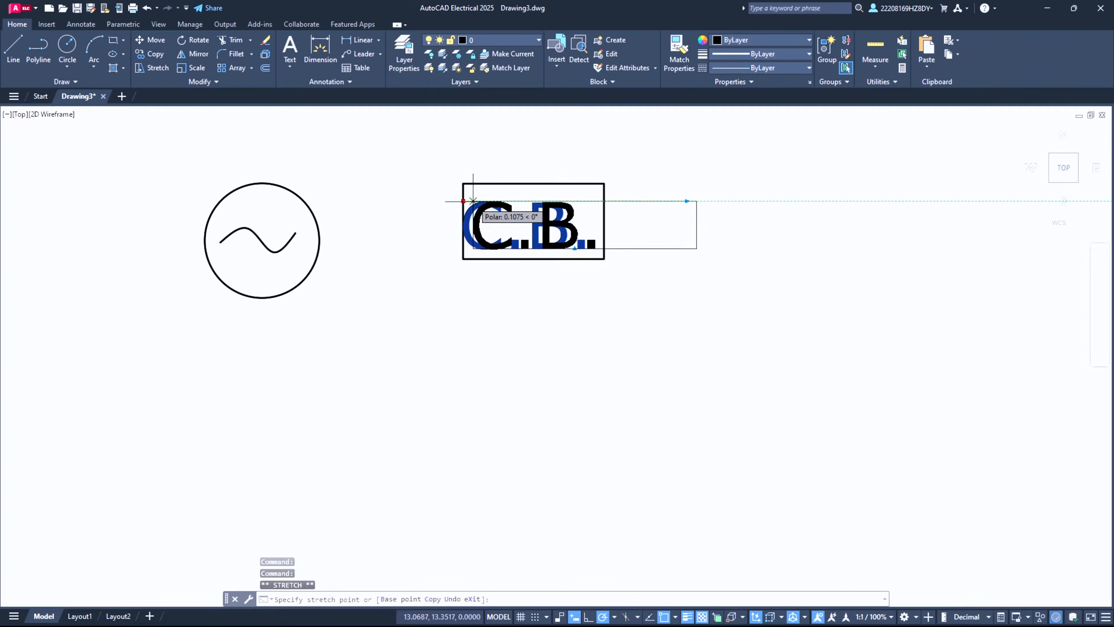
pyautogui.press('Escape')
pyautogui.press('Escape')
# Group the rectangle and its "C.B." text into one object.
pyautogui.click(430, 134)
pyautogui.click(751, 283)
pyautogui.rightClick(567, 219)
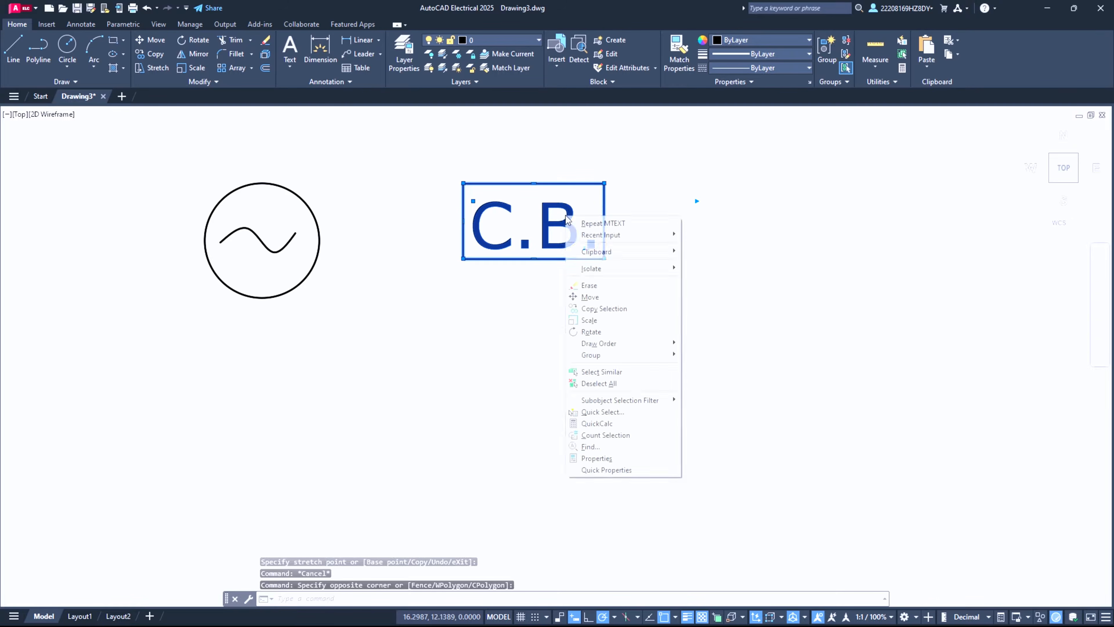
pyautogui.moveTo(622, 354)
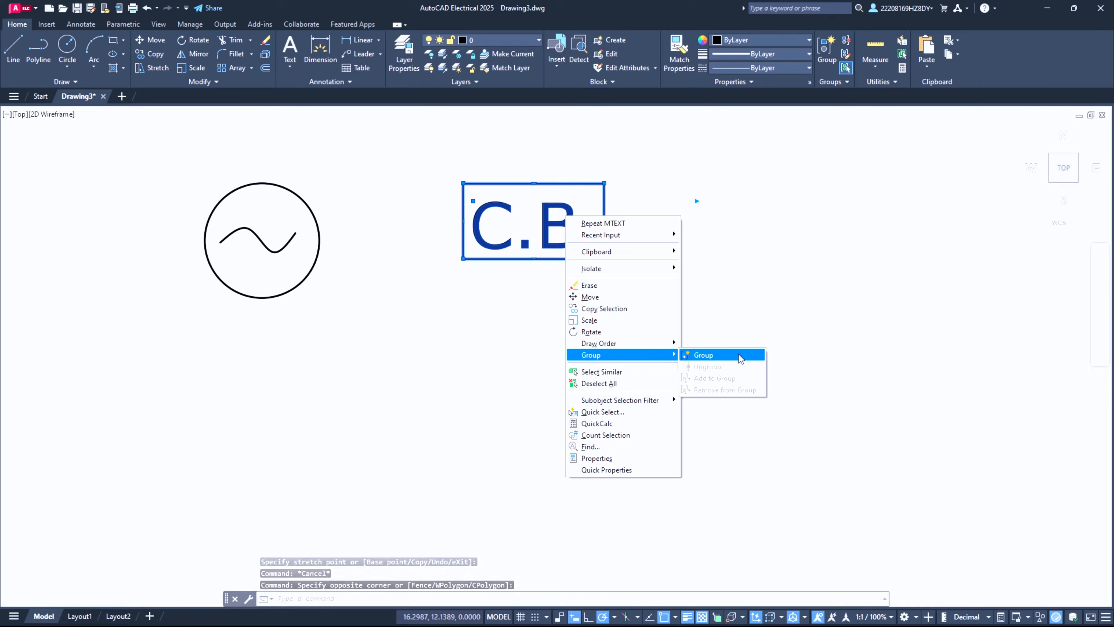
pyautogui.click(740, 357)
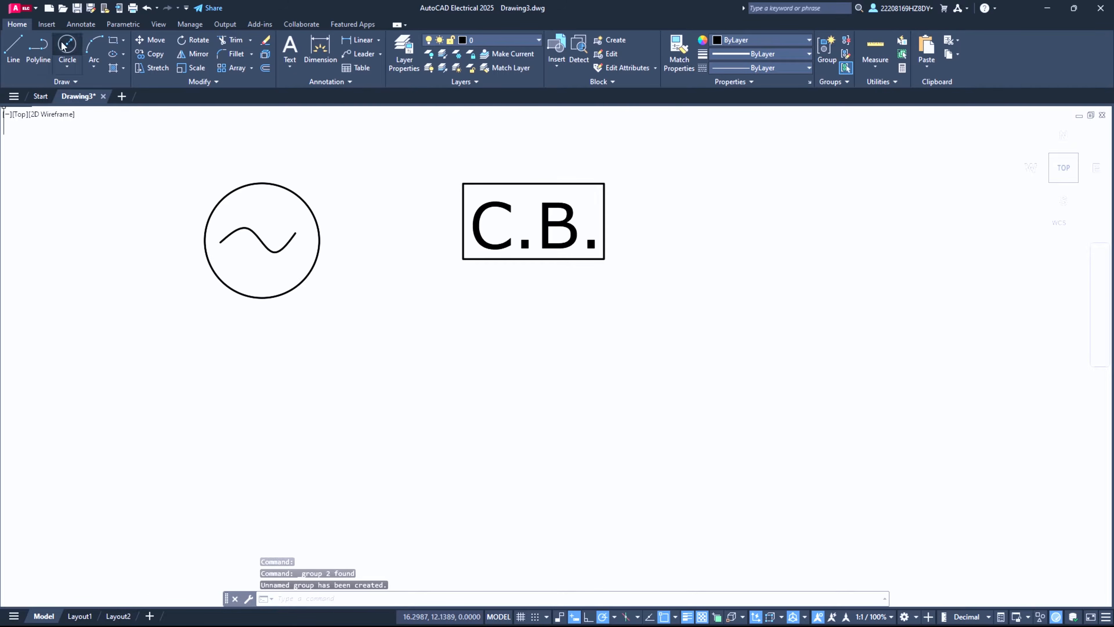
# Draw a small circle with a radius of about 0.06 units below the C.B. block.
pyautogui.click(65, 48)
pyautogui.click(537, 334)
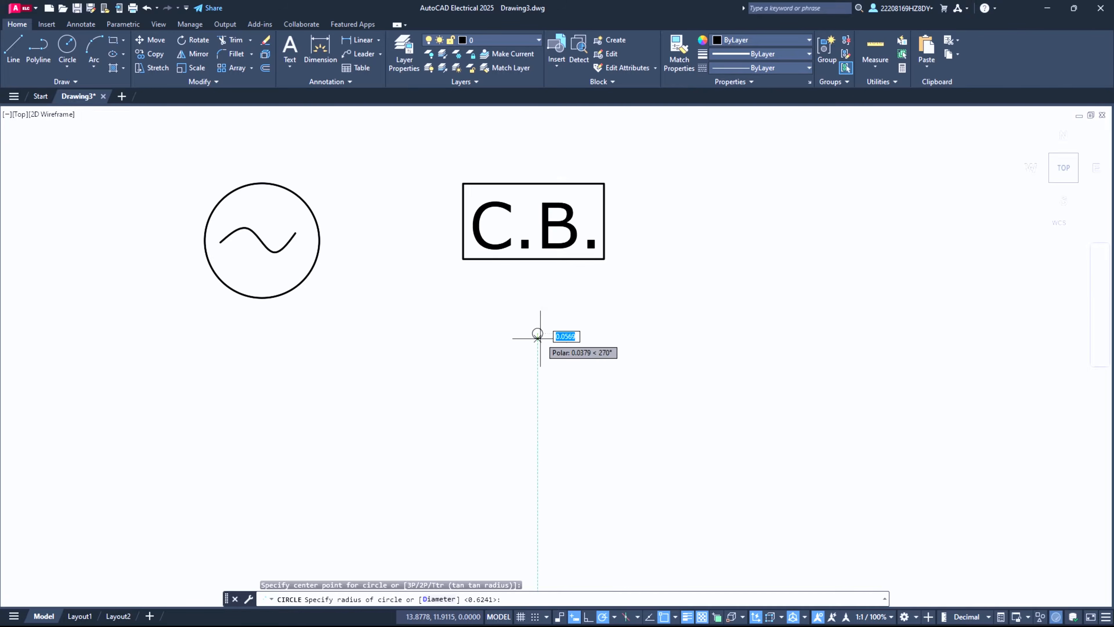
pyautogui.click(537, 337)
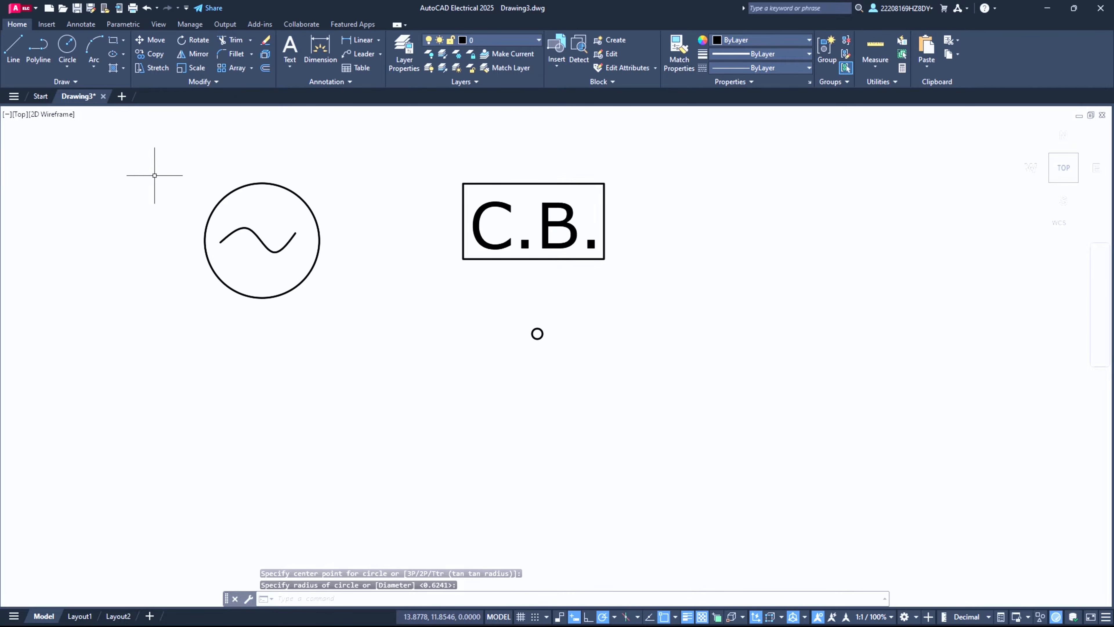
pyautogui.click(67, 46)
pyautogui.press('Escape')
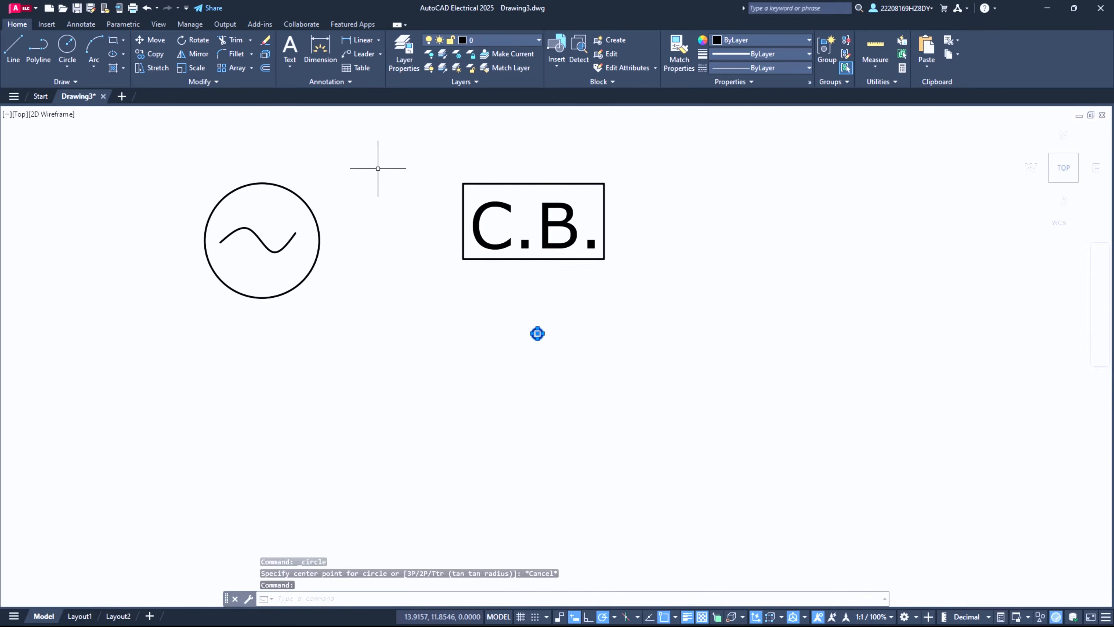
# Copy the small circle straight down to form the second contact of a switch symbol.
pyautogui.click(153, 53)
pyautogui.click(538, 333)
pyautogui.click(537, 390)
pyautogui.press('Escape')
# Draw a slanted line from the lower small circle's centre up to a point left of the upper circle.
pyautogui.click(6, 58)
pyautogui.click(537, 390)
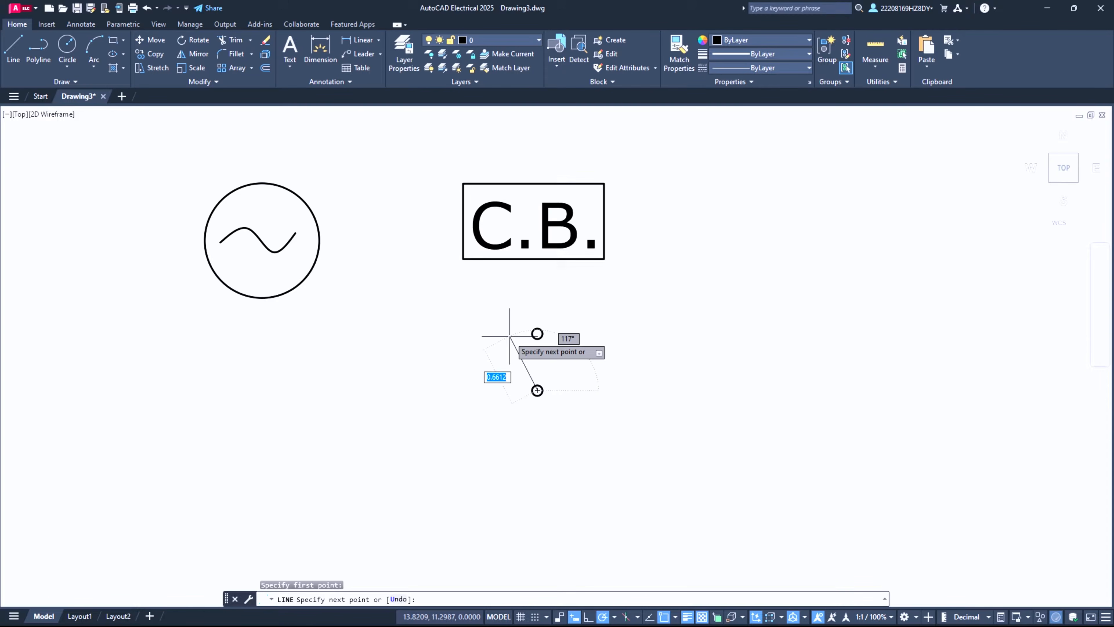
pyautogui.click(506, 340)
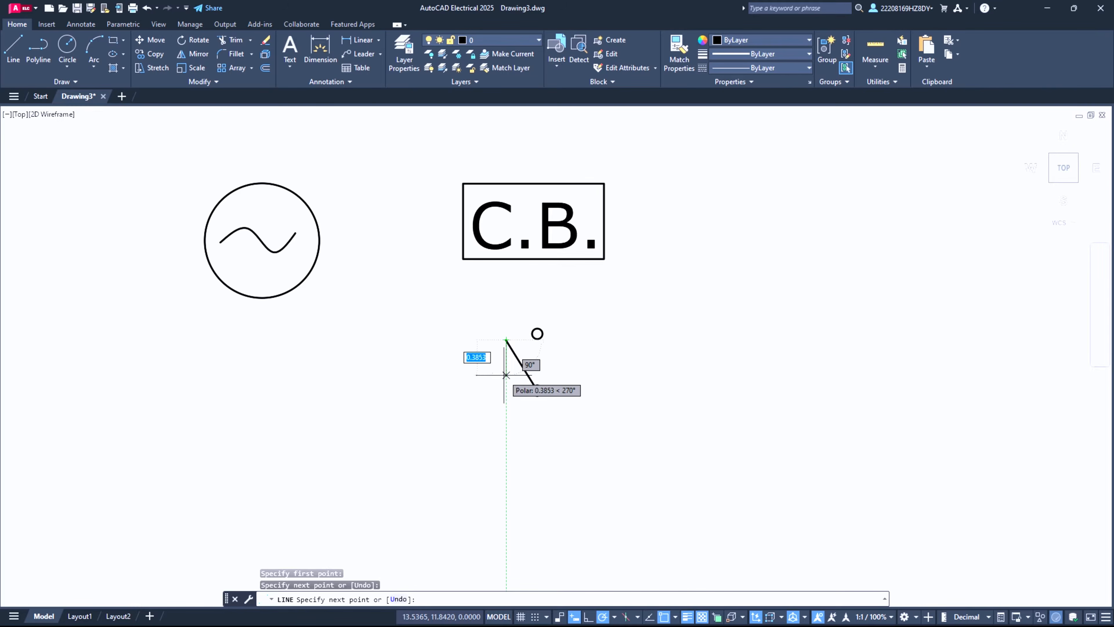
pyautogui.press('Return')
# Move the slanted line's lower end from the small circle's centre to the circle's left quadrant.
pyautogui.scroll(10, 549, 413)
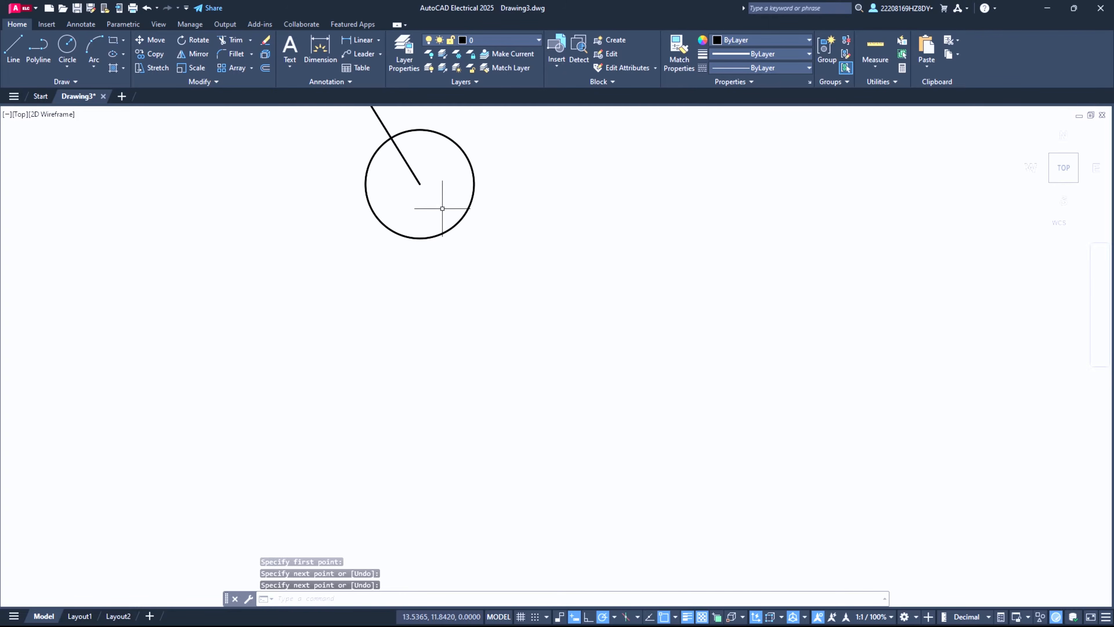
pyautogui.click(411, 171)
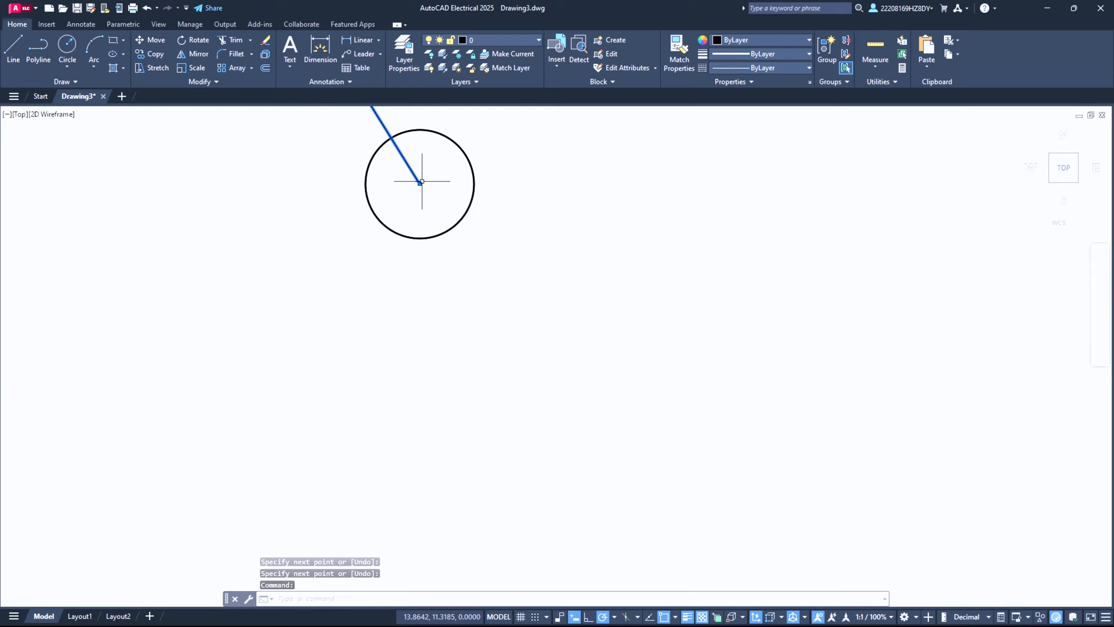
pyautogui.click(420, 183)
pyautogui.click(366, 183)
pyautogui.scroll(-10, 392, 353)
pyautogui.press('Escape')
# Group the two small circles and the slanted line into one switch symbol.
pyautogui.click(345, 291)
pyautogui.click(421, 393)
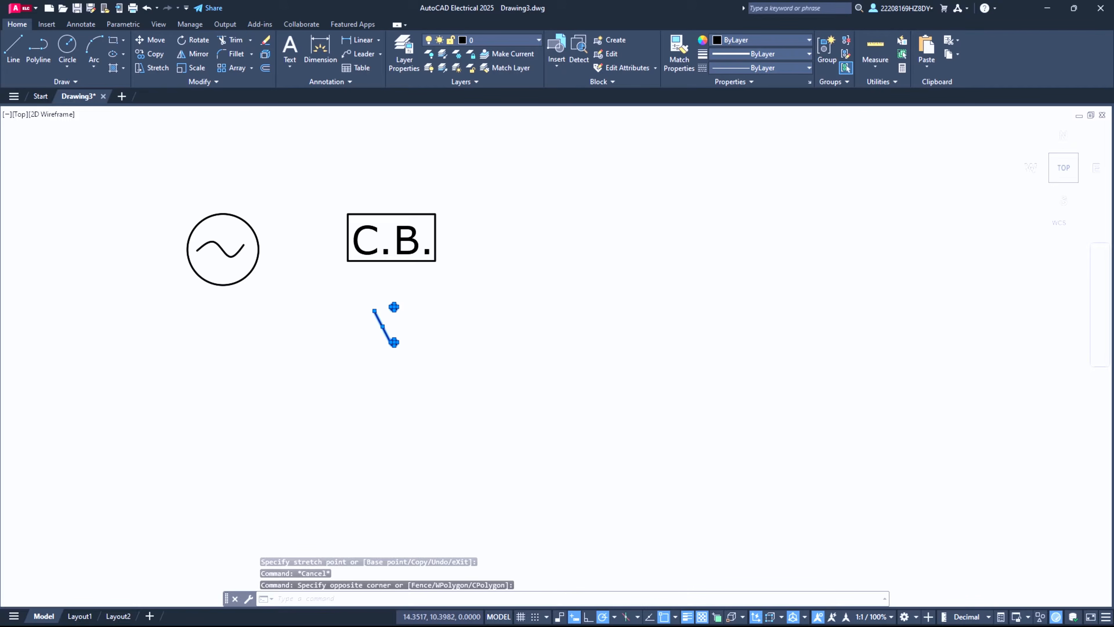
pyautogui.rightClick(398, 322)
pyautogui.moveTo(490, 465)
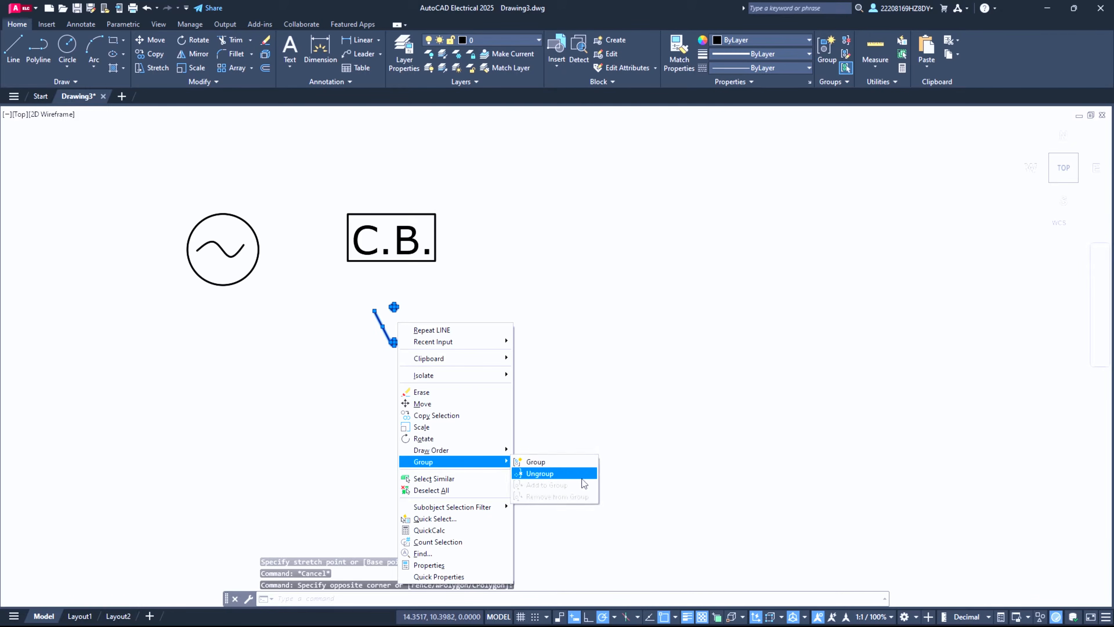
pyautogui.click(536, 462)
pyautogui.moveTo(210, 398); pyautogui.dragTo(234, 373, button='middle')
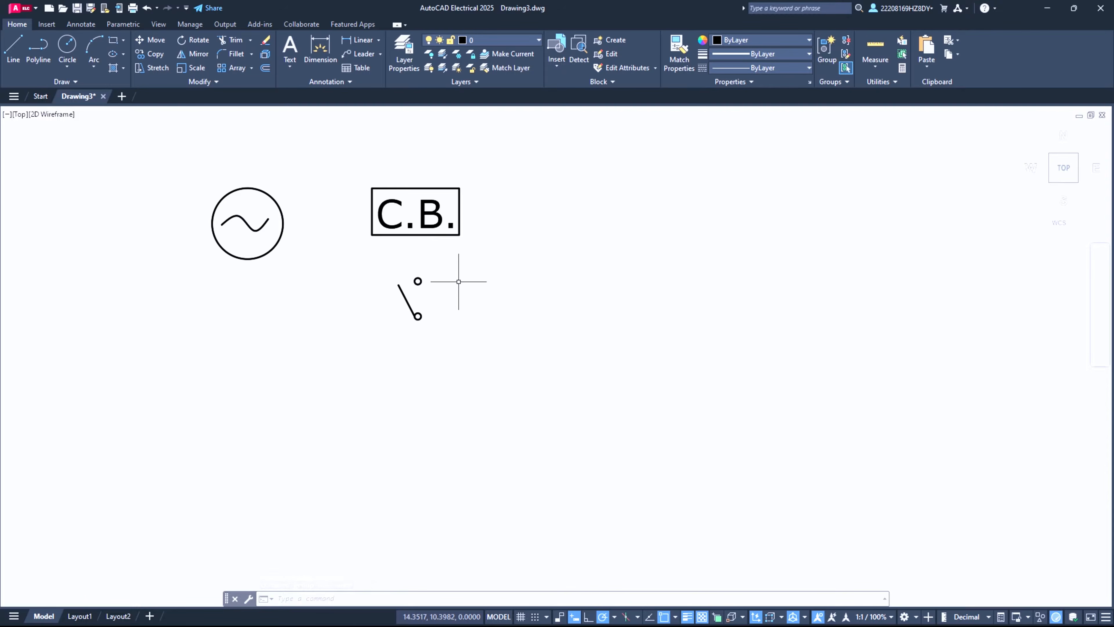
# Copy the C.B. block to four places: one below the AC source symbol and three spread out to the right.
pyautogui.click(456, 234)
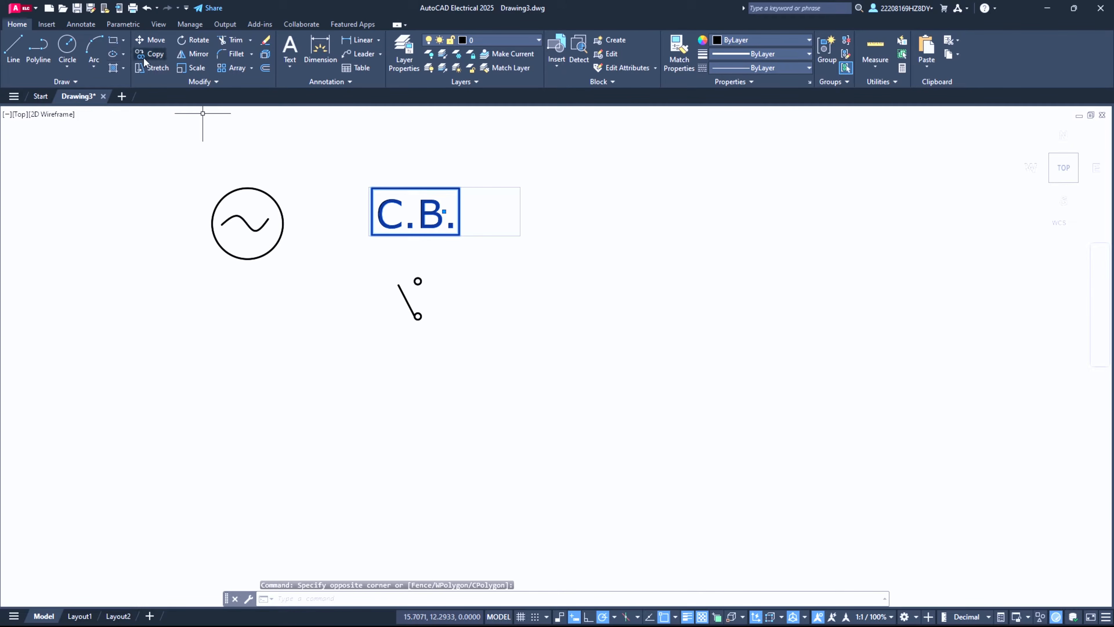
pyautogui.click(152, 53)
pyautogui.click(408, 211)
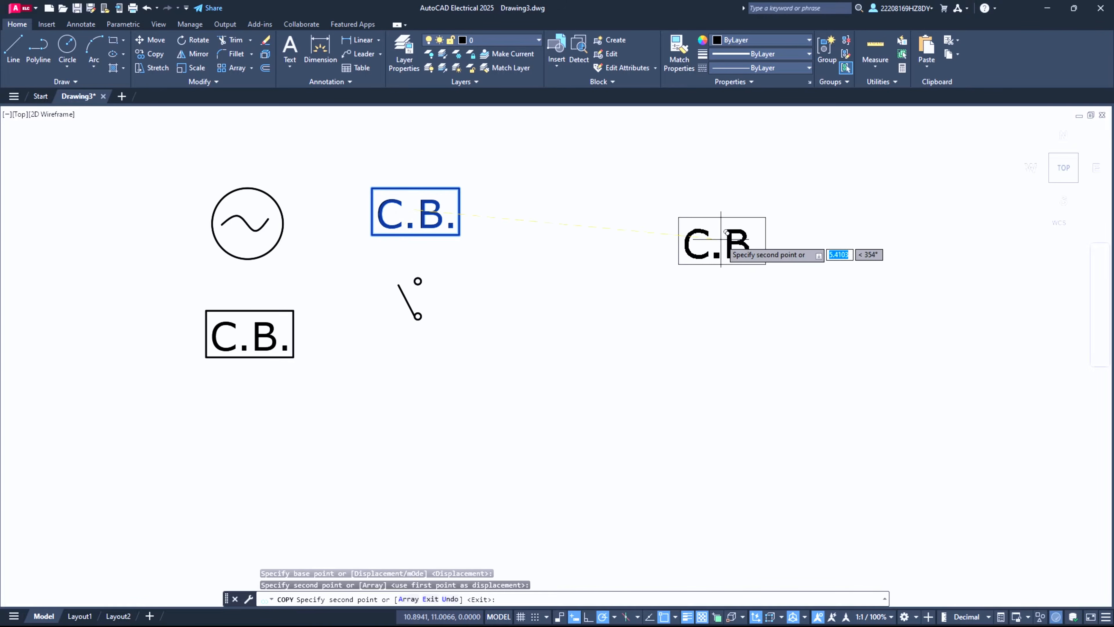
pyautogui.click(551, 323)
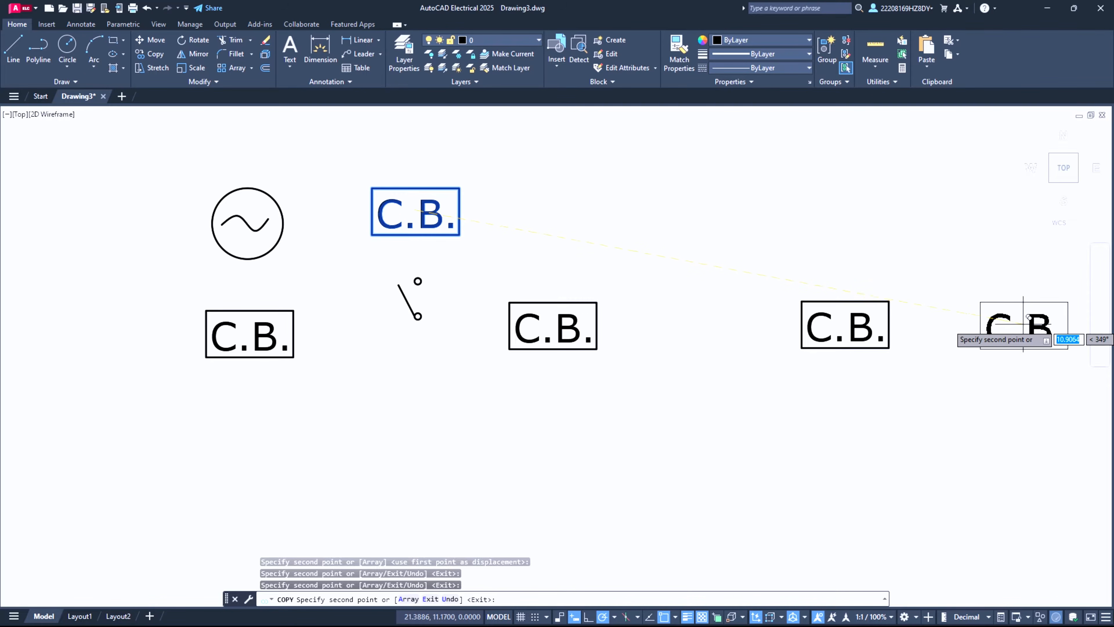
pyautogui.click(1024, 323)
pyautogui.press('Escape')
# Move the second lower C.B. copy left to beneath the original block, and move the switch symbol left of the AC source.
pyautogui.click(553, 327)
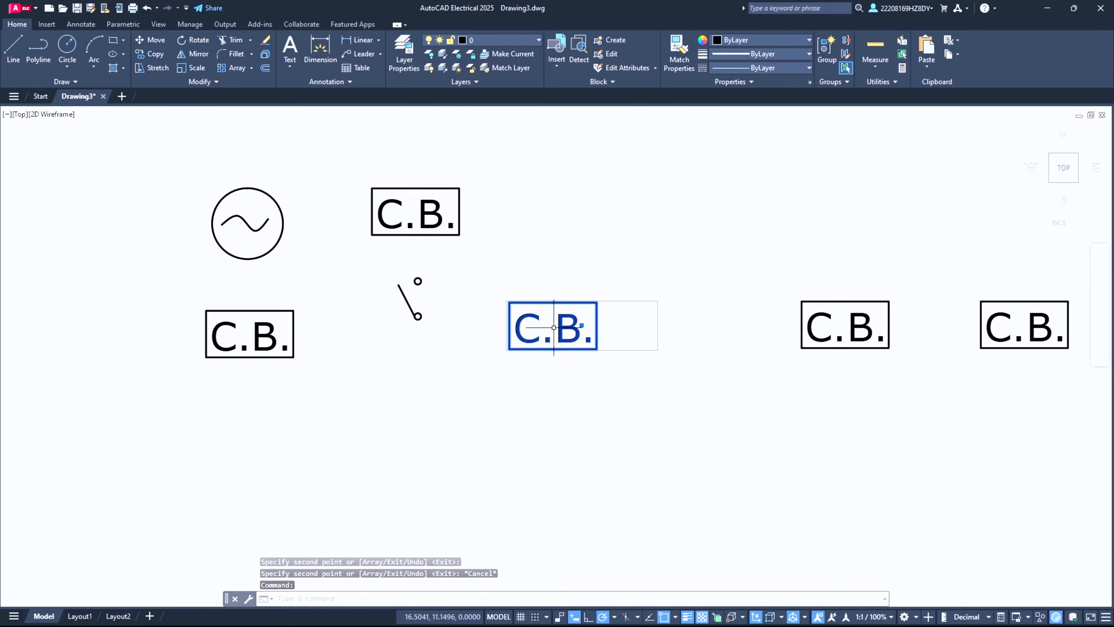
pyautogui.click(581, 325)
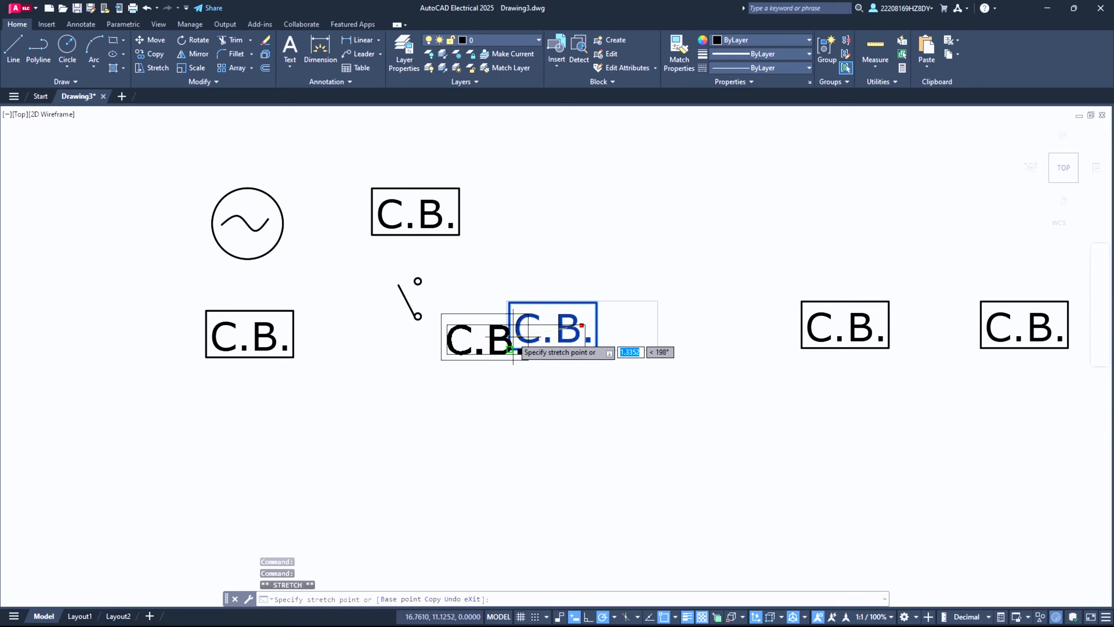
pyautogui.click(400, 287)
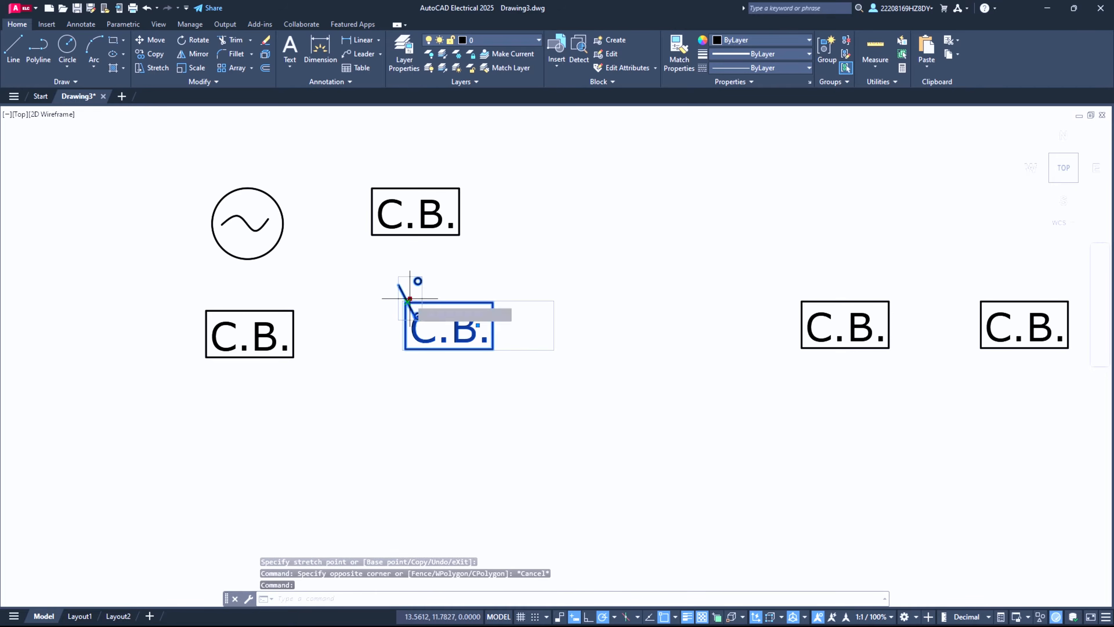
pyautogui.click(410, 298)
pyautogui.click(61, 213)
# Move the original upper C.B. block to just below the switch symbol at the far left.
pyautogui.doubleClick(410, 223)
pyautogui.doubleClick(516, 260)
pyautogui.click(500, 251)
pyautogui.click(338, 188)
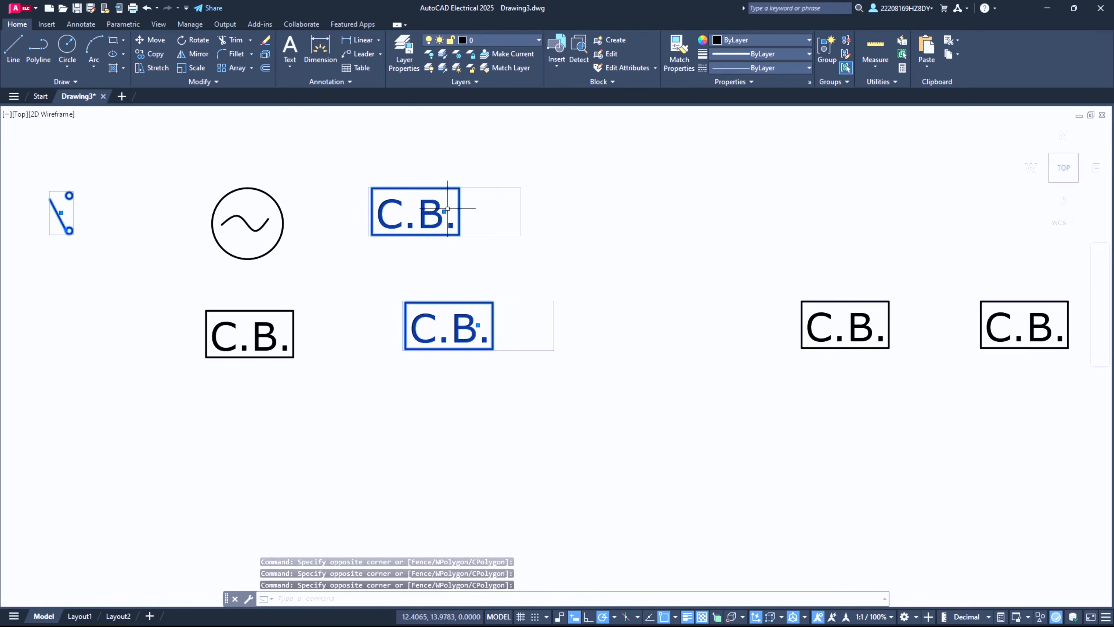
pyautogui.click(444, 211)
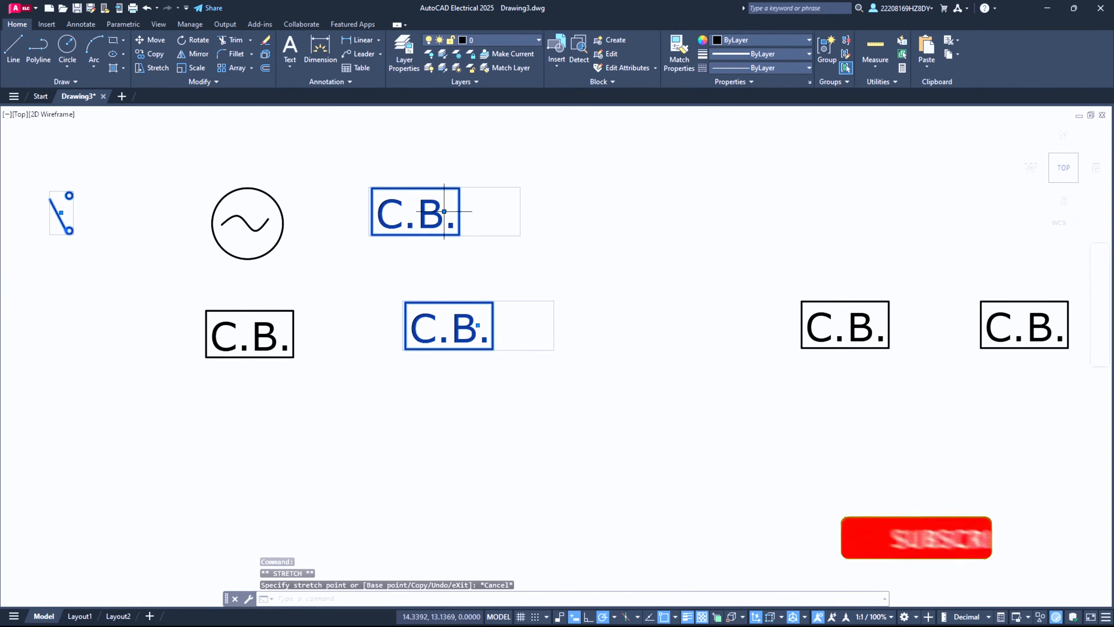
pyautogui.click(97, 306)
pyautogui.press('Escape')
pyautogui.click(176, 168)
pyautogui.click(361, 291)
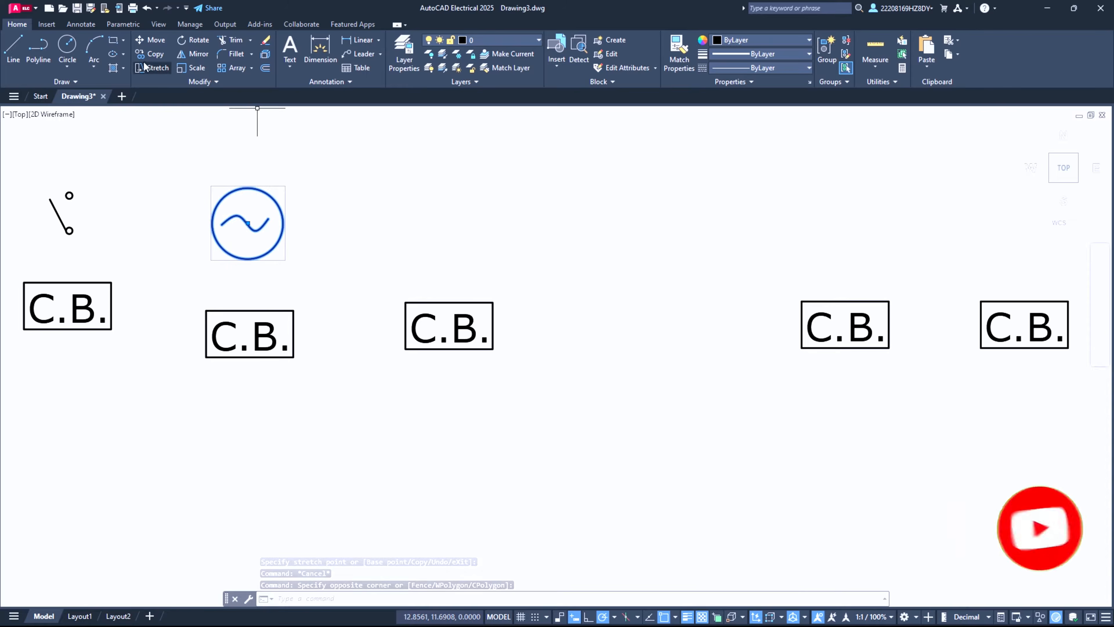
pyautogui.click(152, 54)
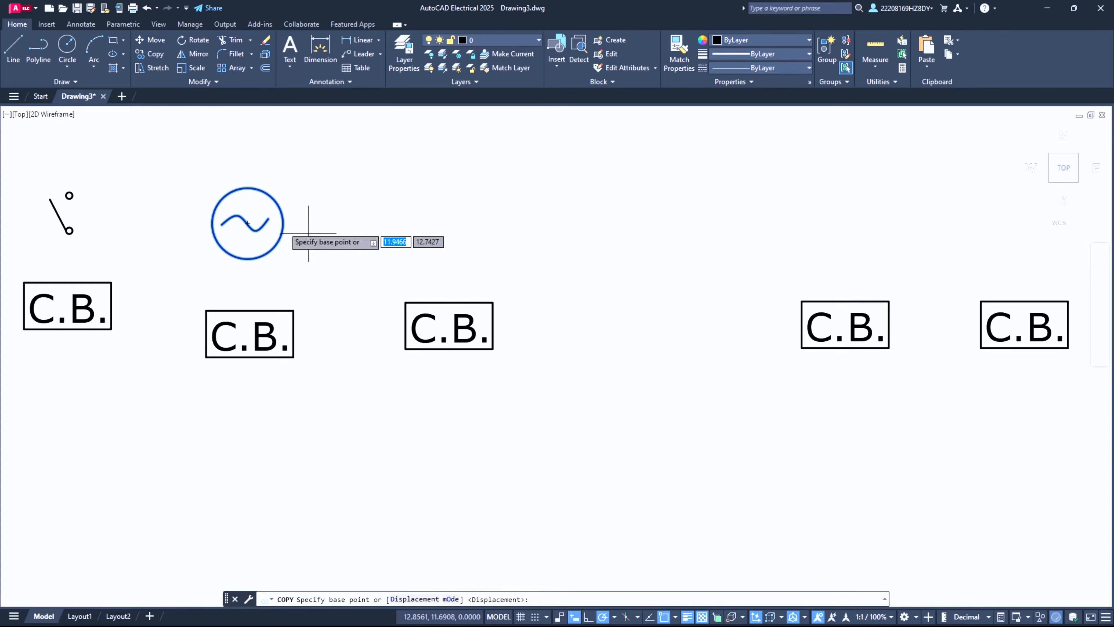
pyautogui.press('Escape')
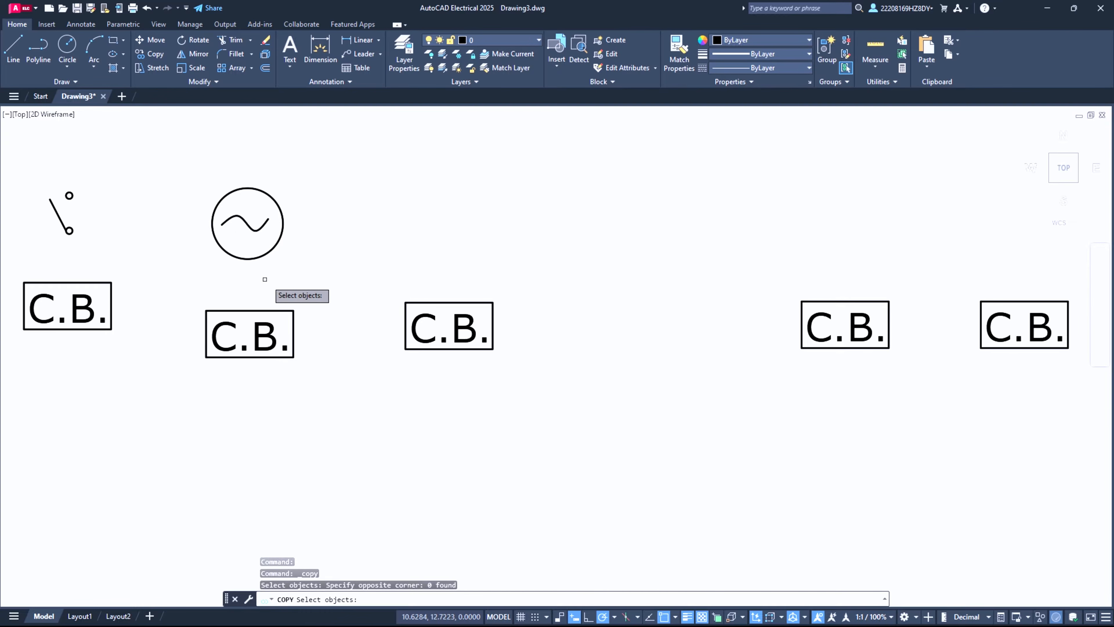
pyautogui.click(167, 145)
pyautogui.click(288, 270)
pyautogui.click(143, 41)
pyautogui.click(140, 53)
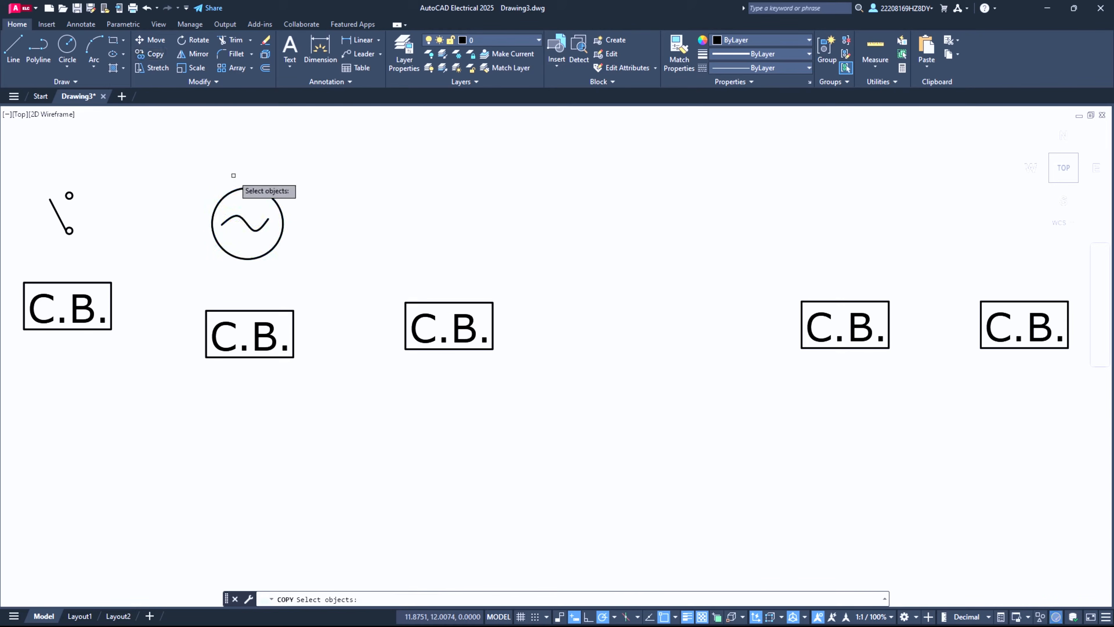
pyautogui.press('Escape')
# Copy the AC source symbol to three places, one above each of the three C.B. blocks to its right.
pyautogui.click(190, 167)
pyautogui.click(289, 266)
pyautogui.click(148, 56)
pyautogui.click(248, 224)
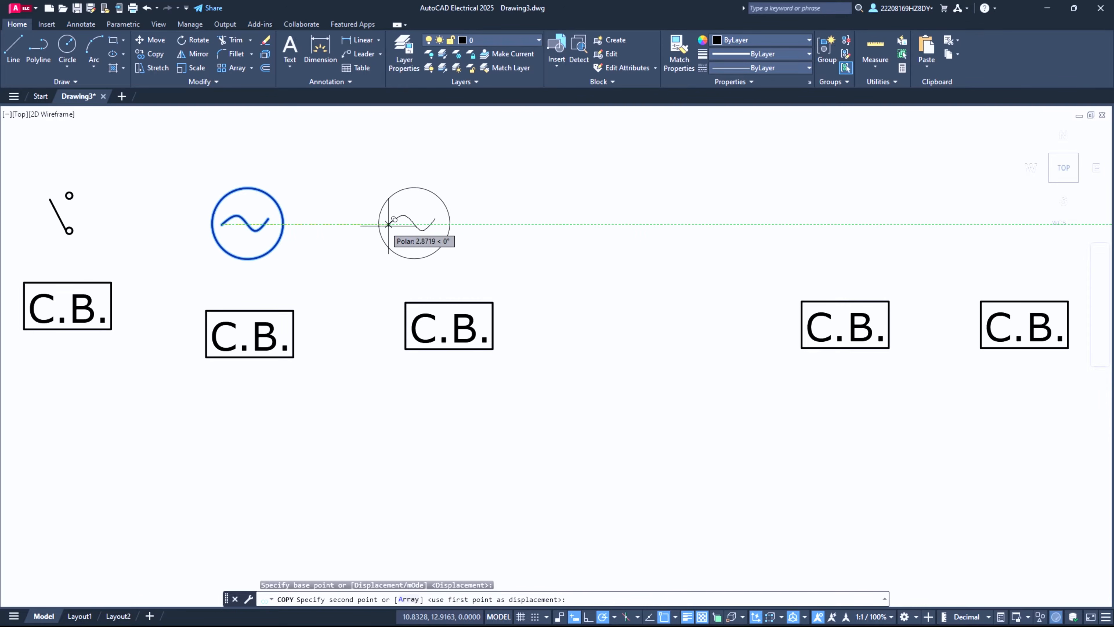
pyautogui.click(416, 225)
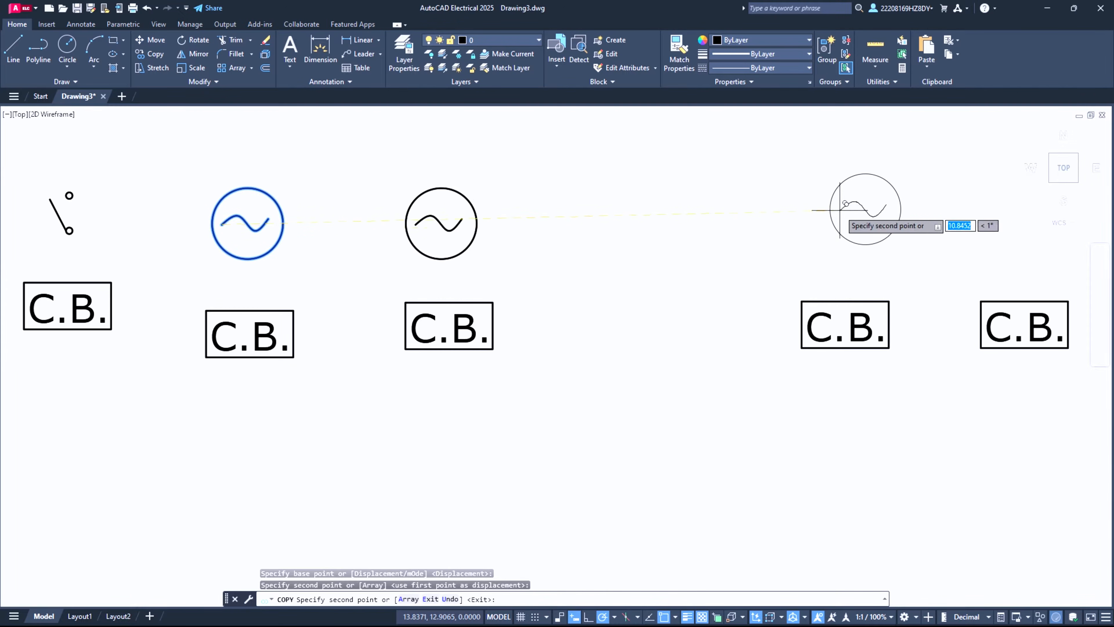
pyautogui.click(811, 224)
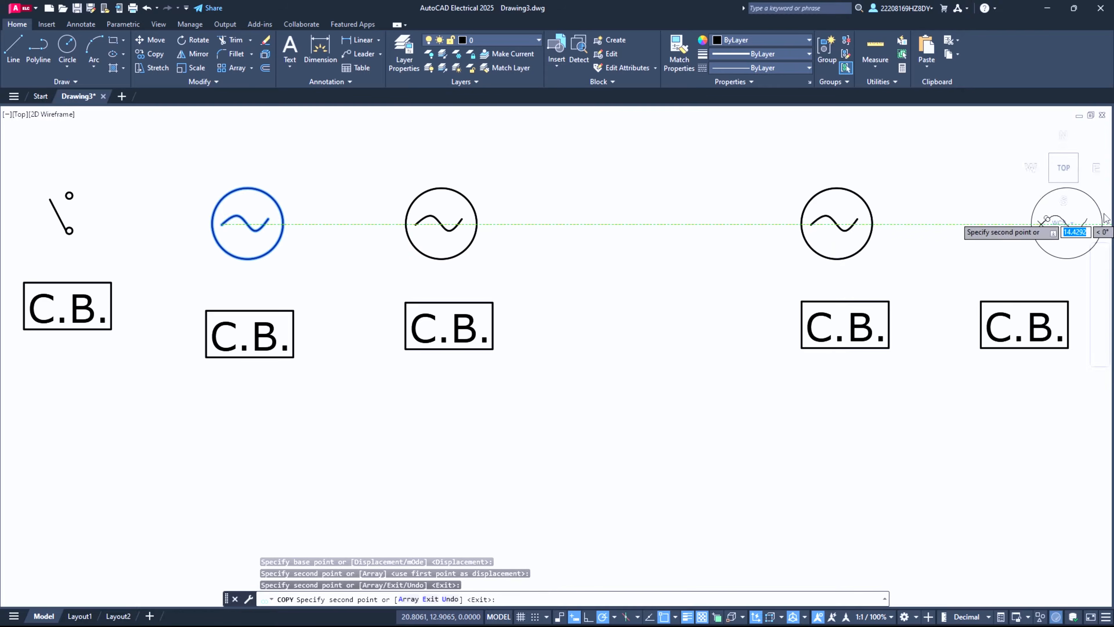
pyautogui.click(999, 216)
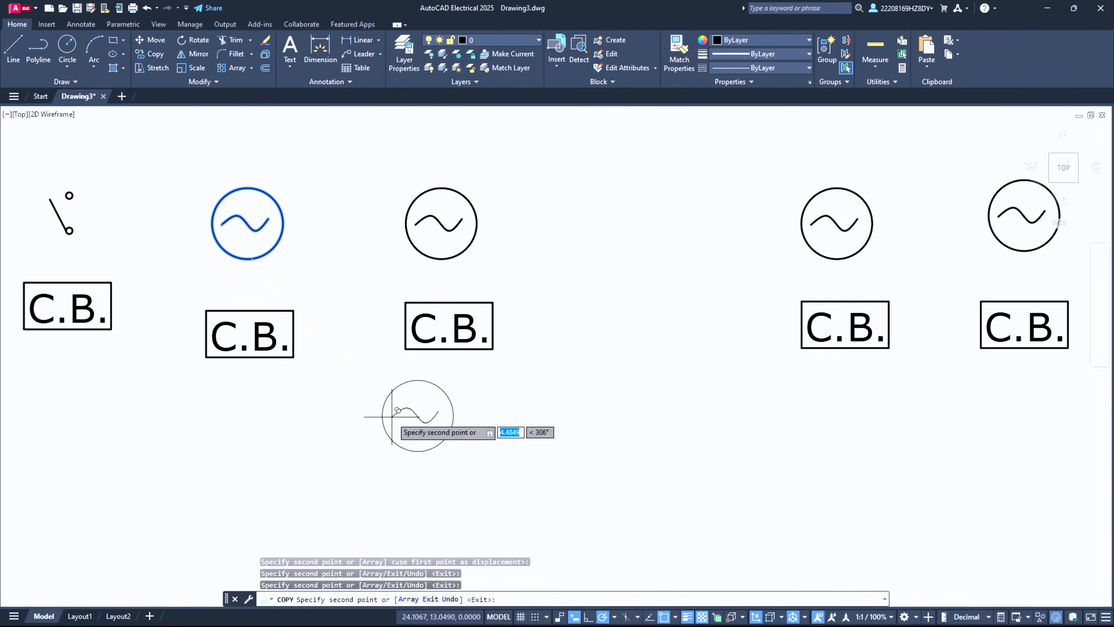
pyautogui.press('Escape')
# Copy the switch symbol to four places, one beneath each C.B. block that has an AC source above it.
pyautogui.click(22, 156)
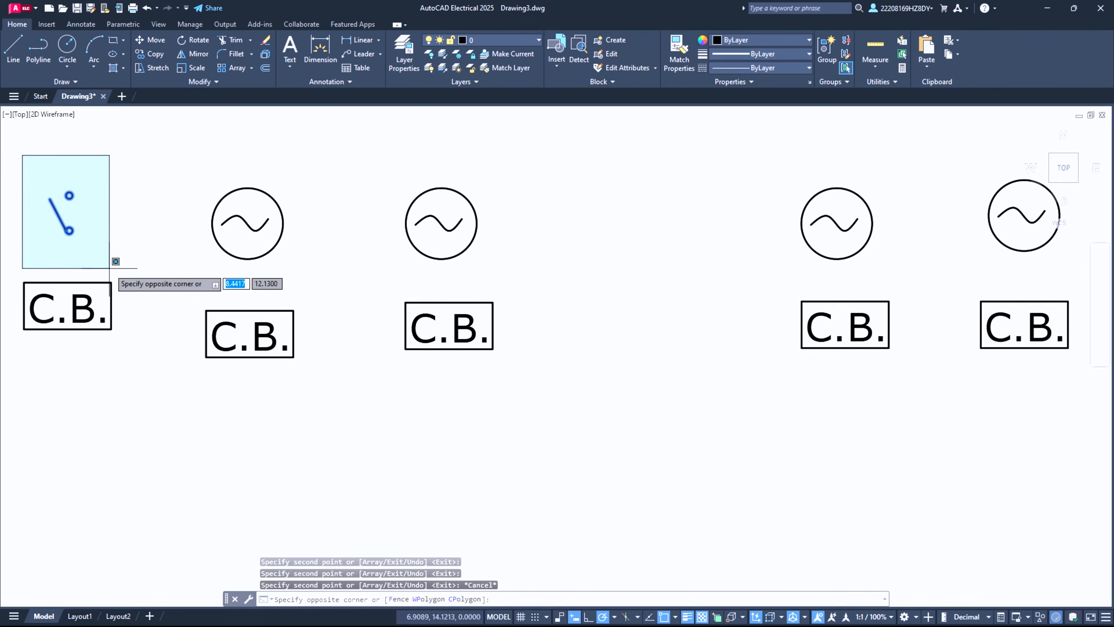
pyautogui.click(110, 259)
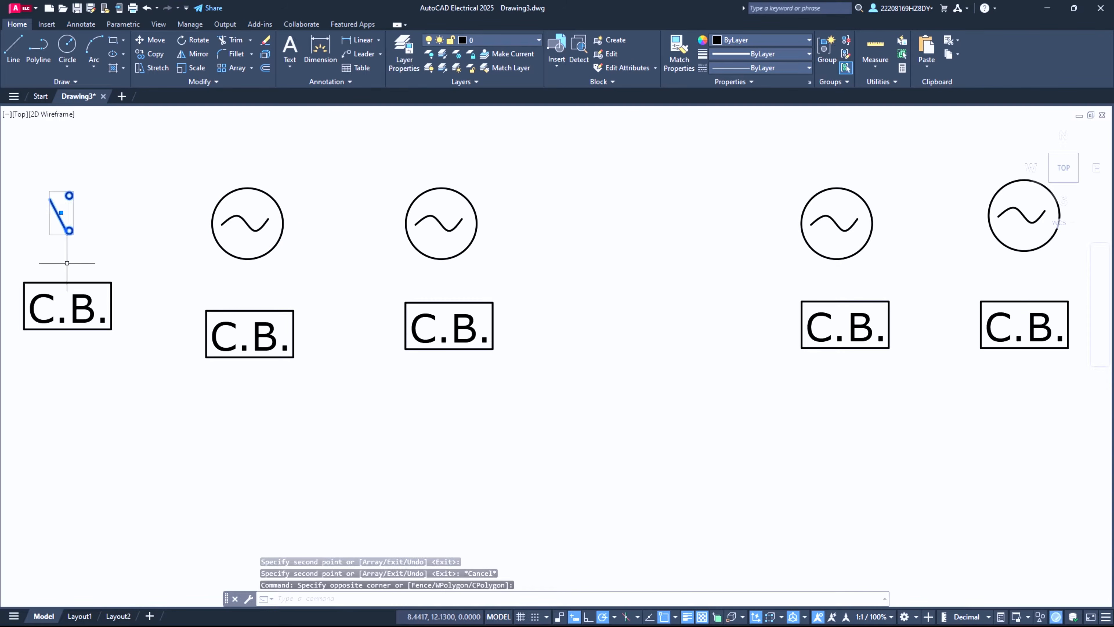
pyautogui.click(156, 54)
pyautogui.click(69, 230)
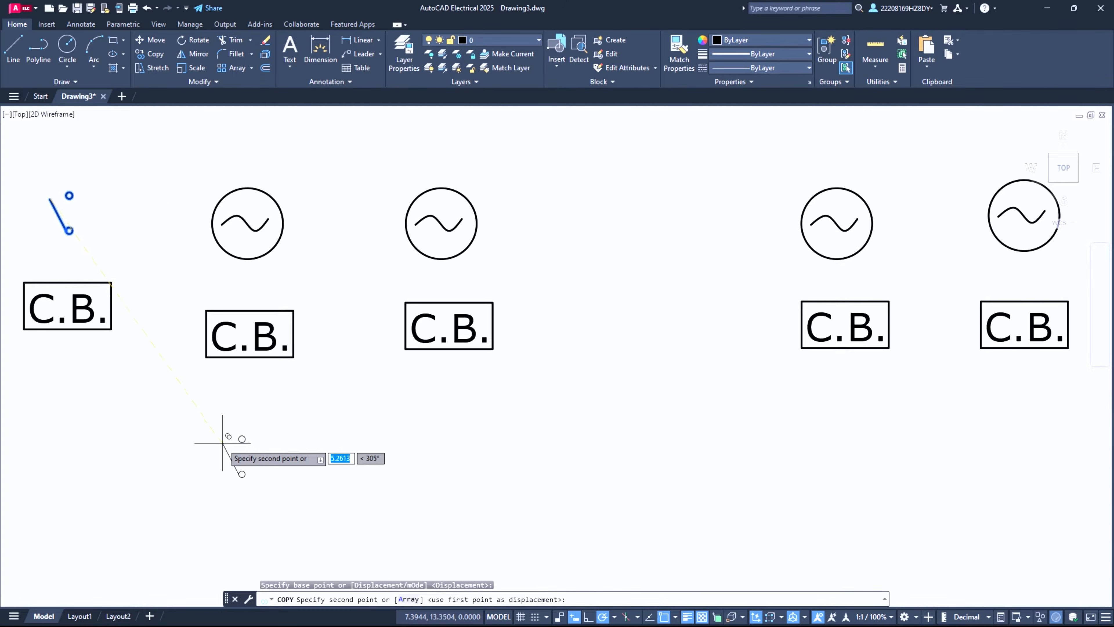
pyautogui.click(232, 441)
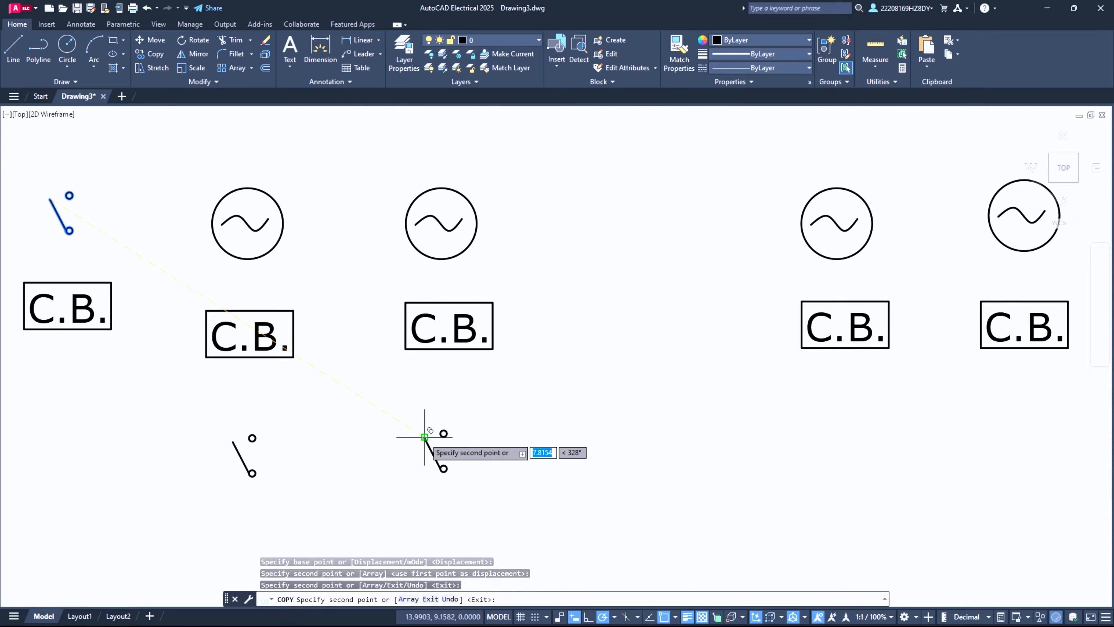
pyautogui.click(424, 437)
pyautogui.click(1021, 433)
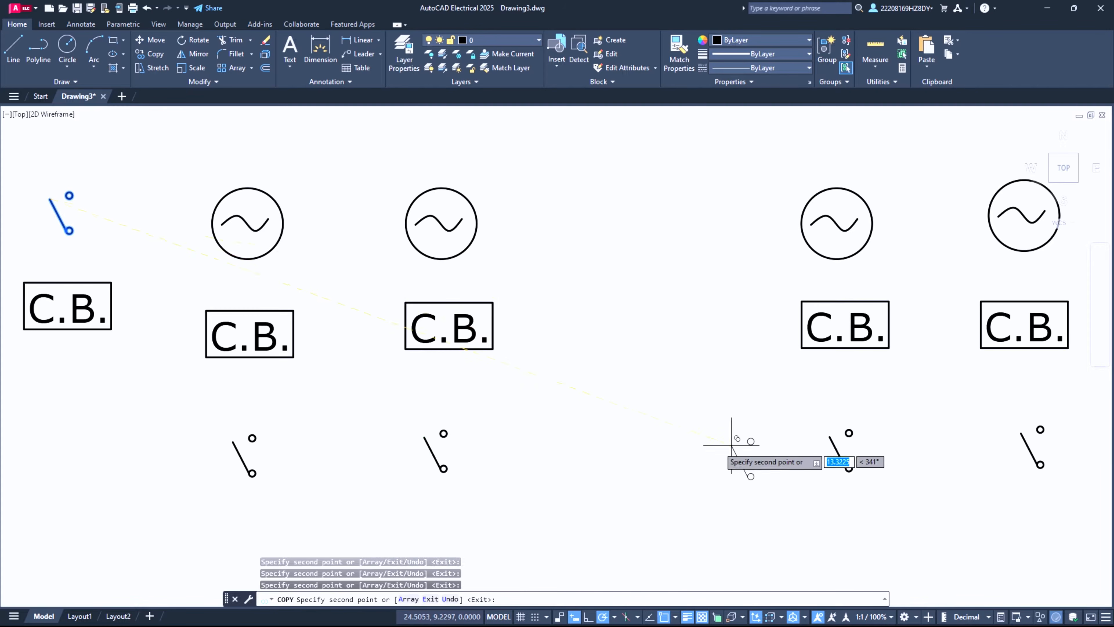
pyautogui.press('Escape')
pyautogui.click(713, 452)
pyautogui.press('Escape')
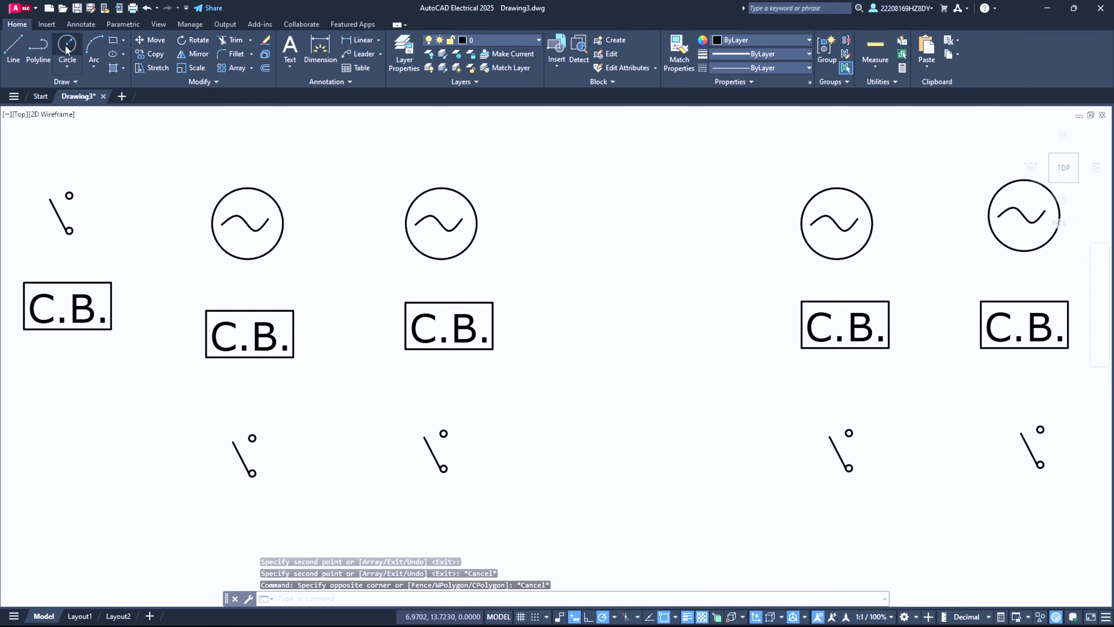
# Start a line and turn on the Midpoint, Node and Nearest object snaps.
pyautogui.click(14, 61)
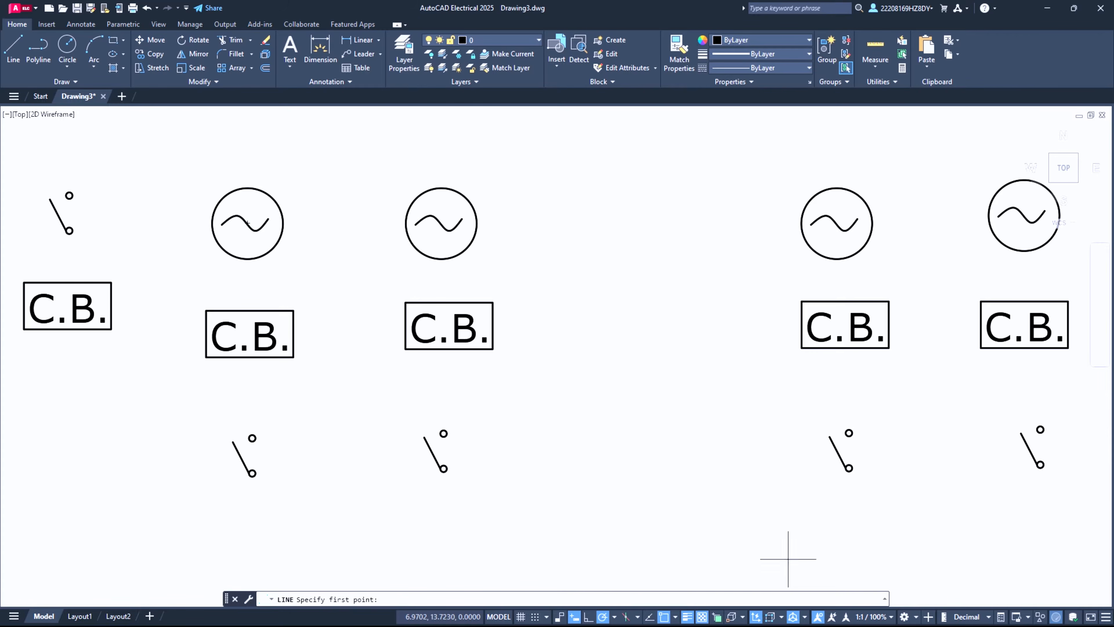
pyautogui.click(676, 618)
pyautogui.click(700, 419)
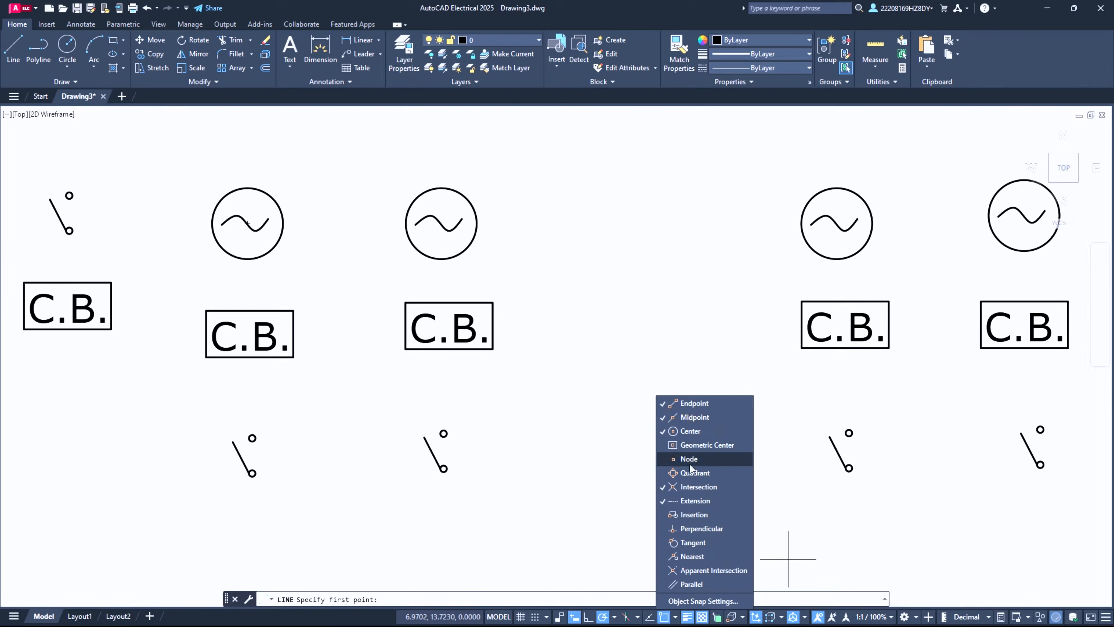
pyautogui.click(689, 460)
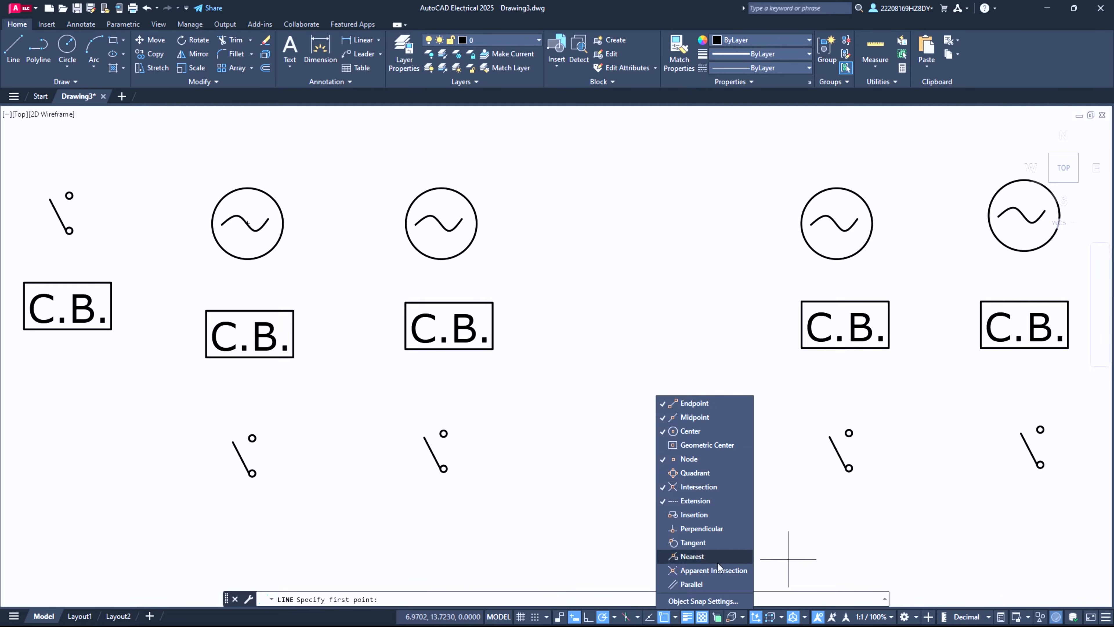
pyautogui.click(677, 558)
# Draw lines connecting the first AC source to the C.B. block below it and that block to its switch's upper terminal.
pyautogui.click(247, 259)
pyautogui.click(246, 310)
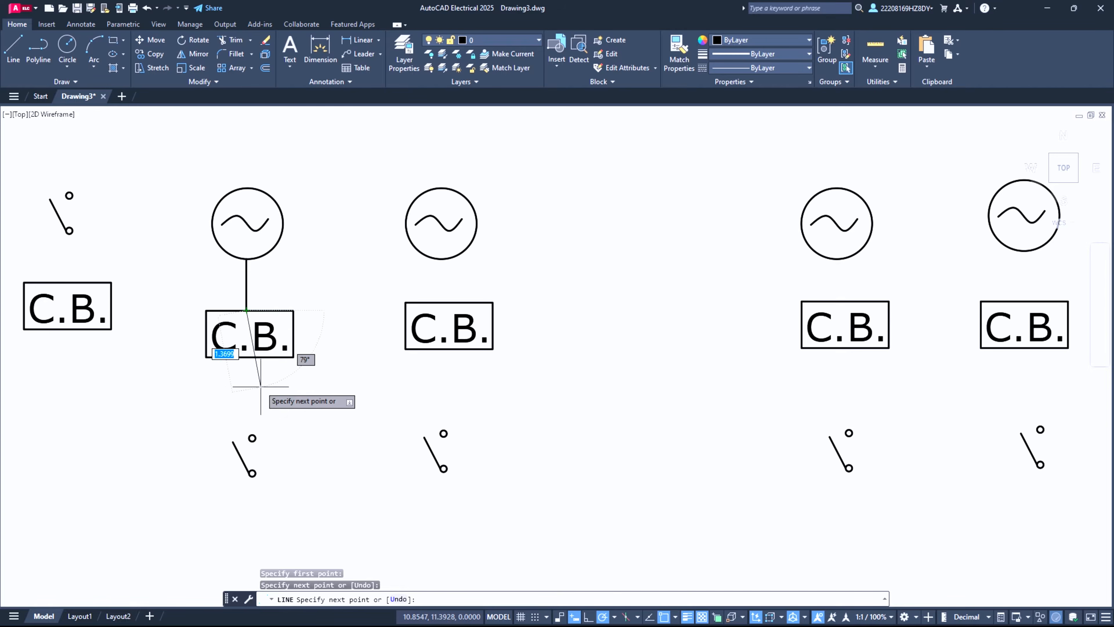
pyautogui.press('Escape')
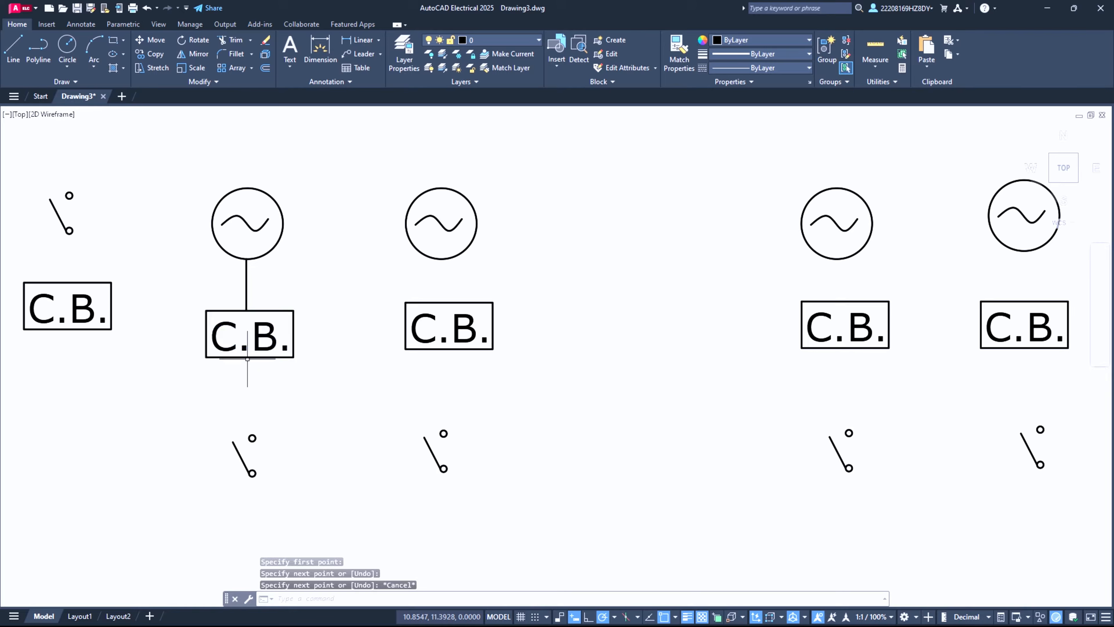
pyautogui.press('Return')
pyautogui.click(249, 356)
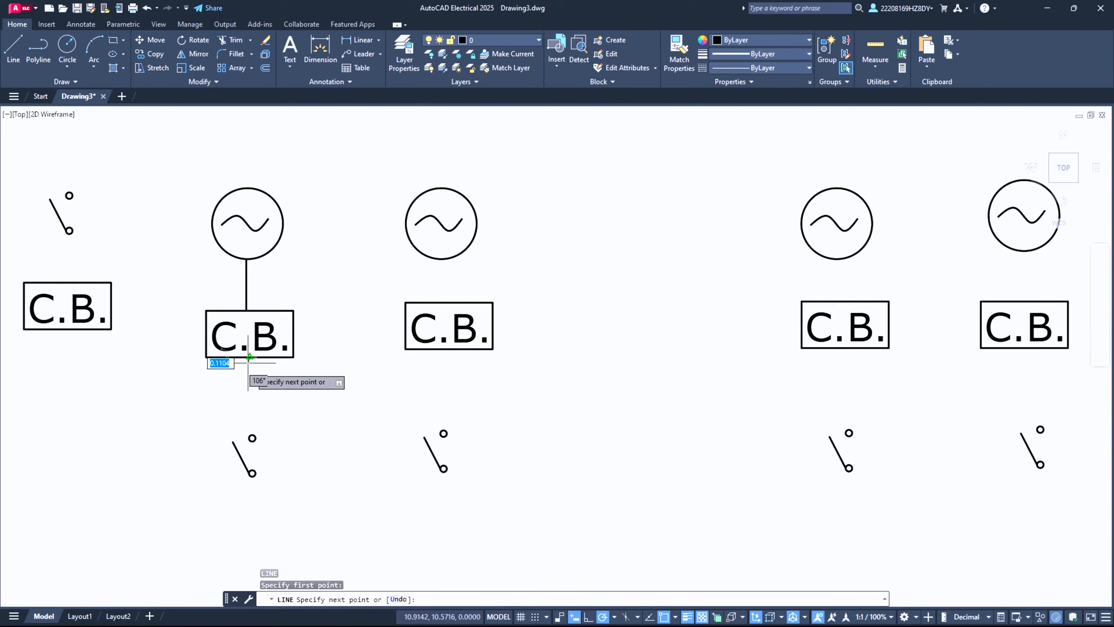
pyautogui.click(252, 437)
pyautogui.press('Return')
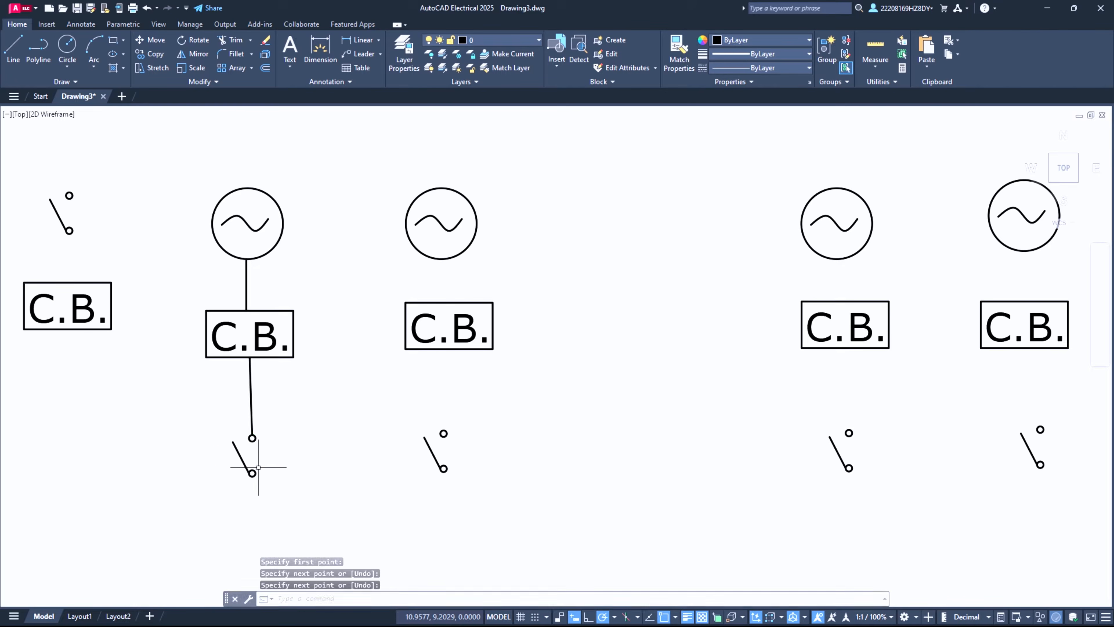
# Connect the second column with lines from the switch's upper terminal to the C.B. block and from the block to the AC source.
pyautogui.press('Return')
pyautogui.click(443, 433)
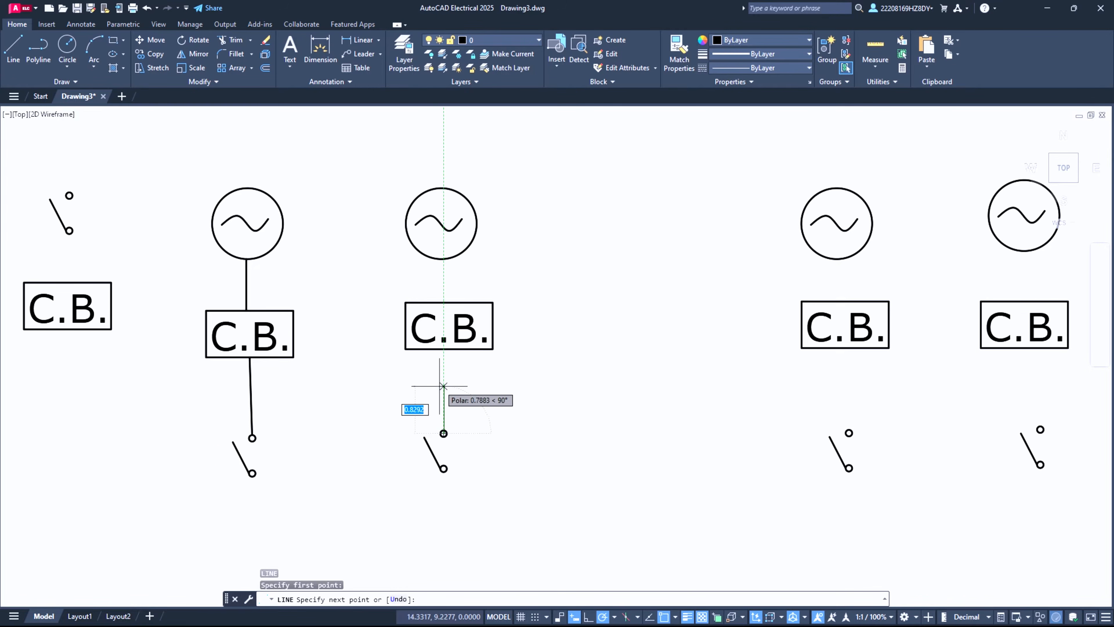
pyautogui.click(444, 350)
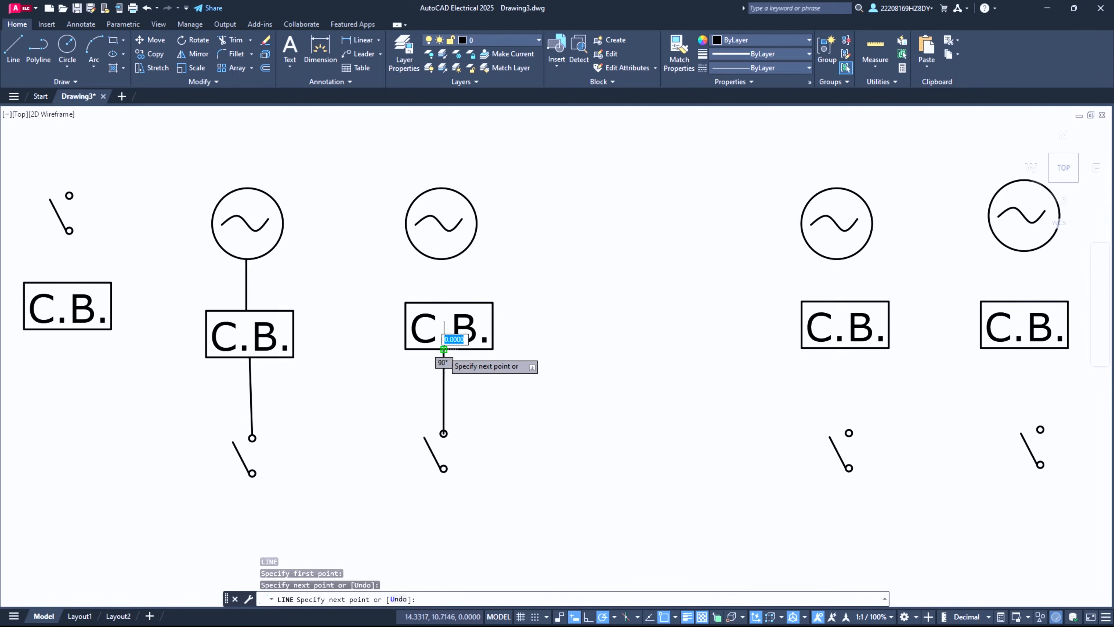
pyautogui.press('Return')
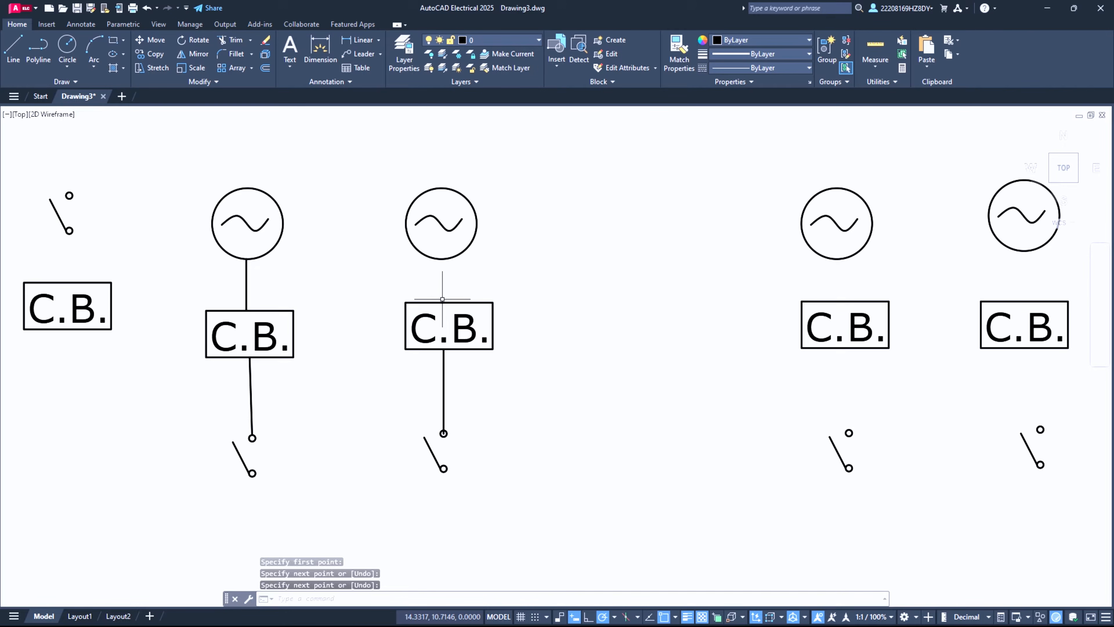
pyautogui.press('Return')
pyautogui.click(449, 302)
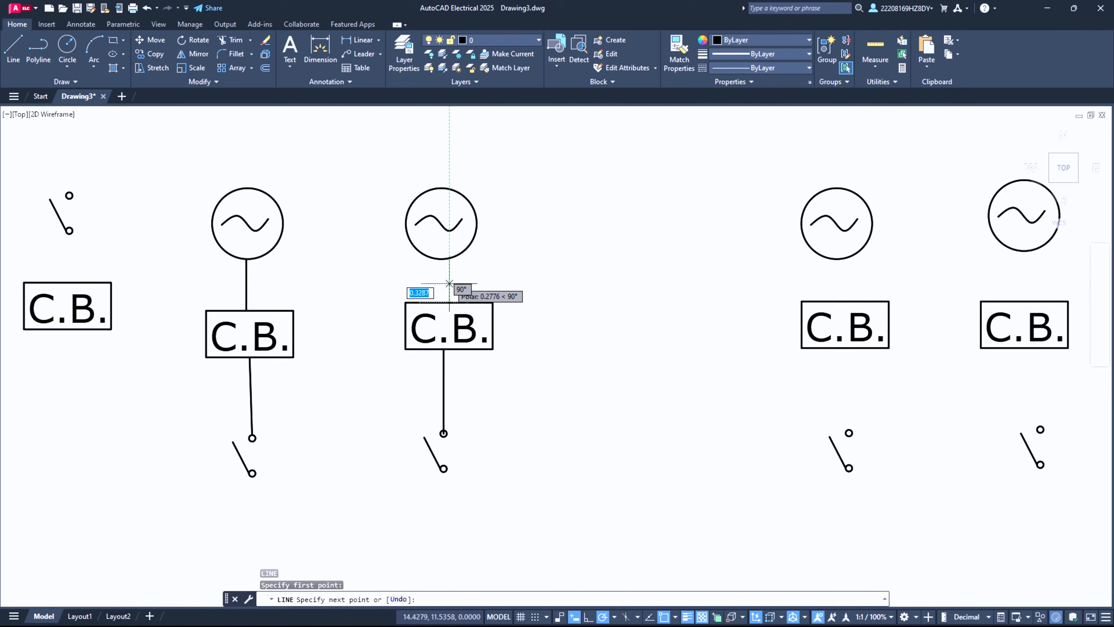
pyautogui.click(449, 258)
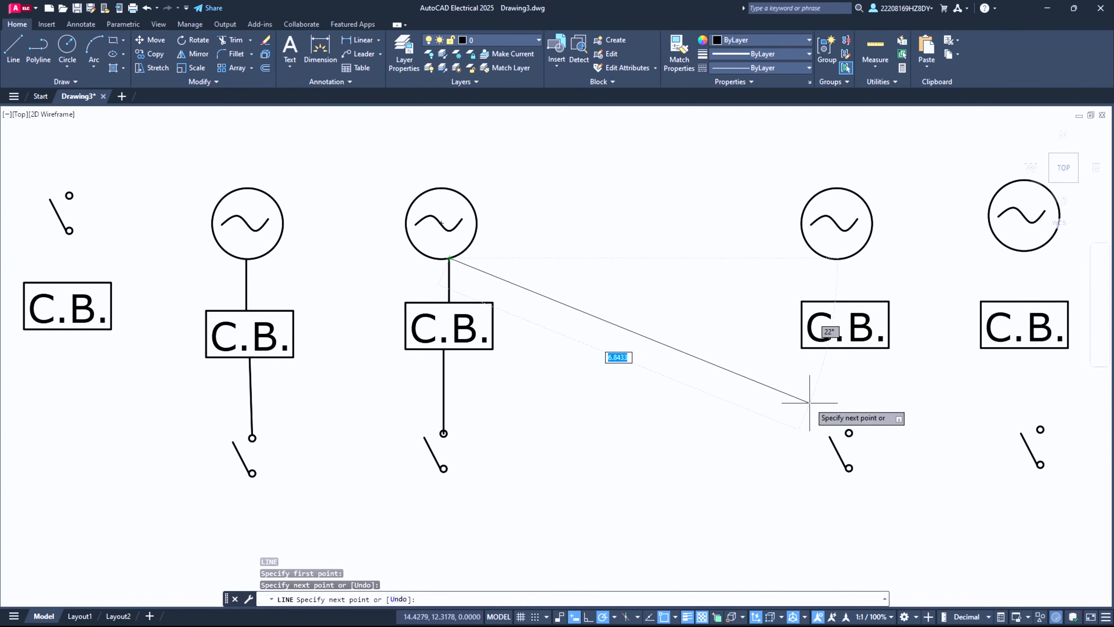
pyautogui.press('Return')
# Connect the third column's switch, C.B. block and AC source with two lines.
pyautogui.press('Return')
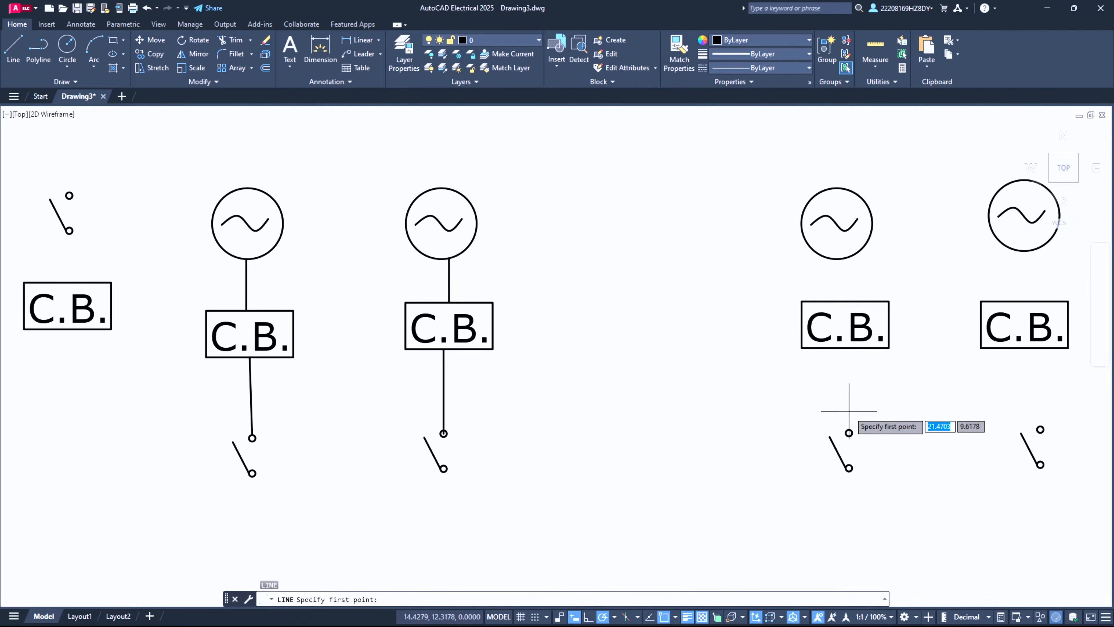
pyautogui.click(849, 432)
pyautogui.click(846, 348)
pyautogui.press('Return')
pyautogui.press('Return')
pyautogui.click(845, 301)
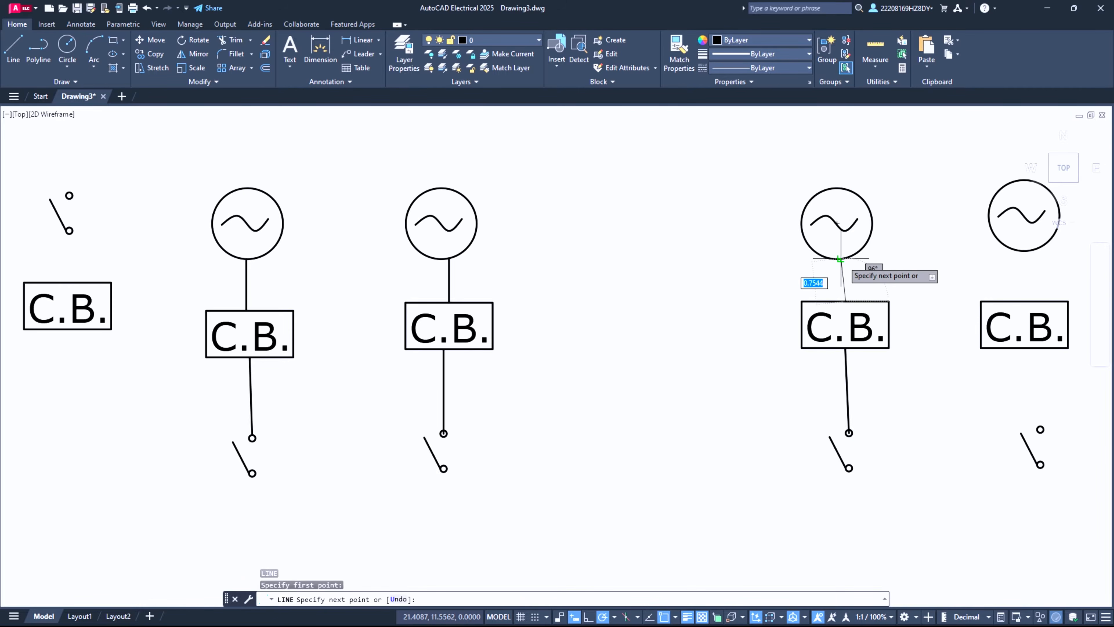
pyautogui.click(842, 259)
pyautogui.press('Return')
# Connect the fourth column's switch, C.B. block and AC source with two lines.
pyautogui.press('Return')
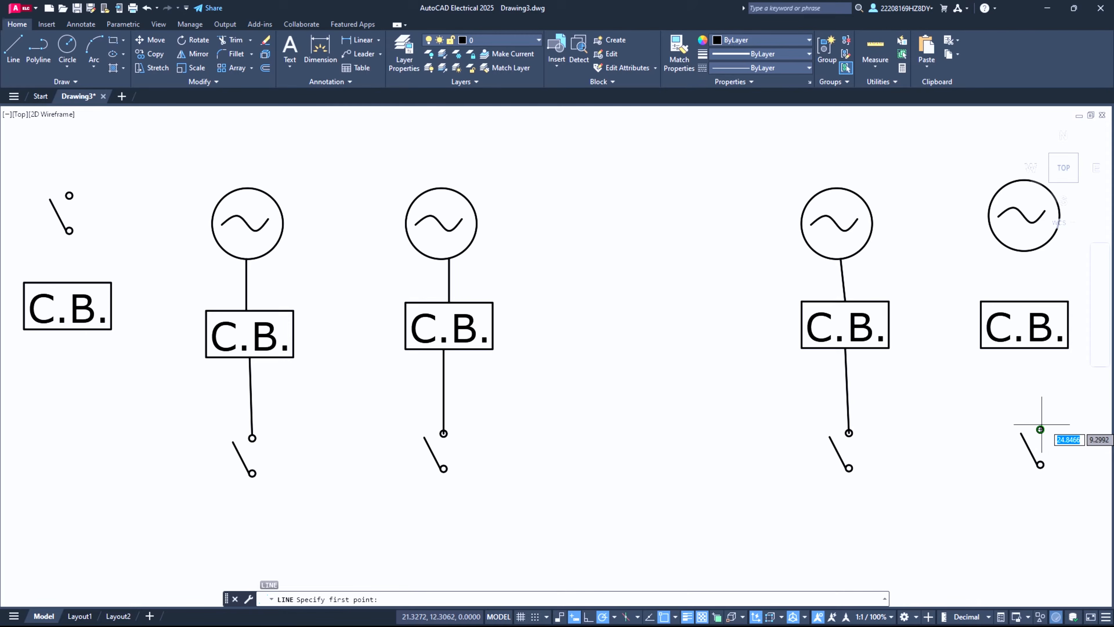
pyautogui.click(1040, 429)
pyautogui.click(1040, 348)
pyautogui.press('Return')
pyautogui.press('Return')
pyautogui.click(1025, 301)
pyautogui.click(1025, 251)
pyautogui.press('Return')
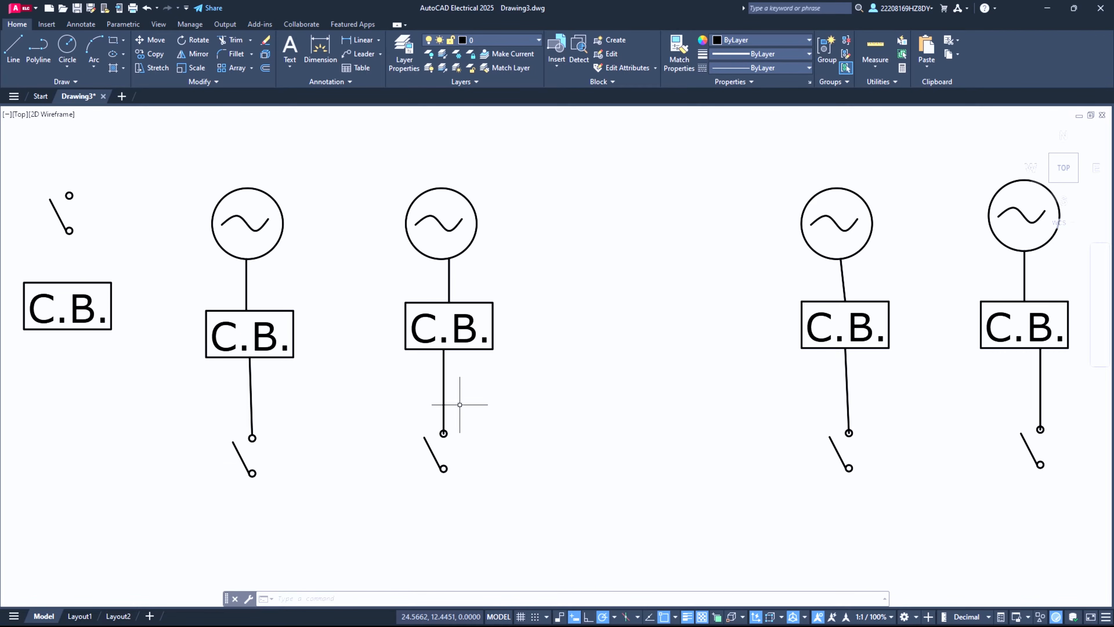
# Draw a horizontal line about 19 units long beneath all four switches, extending past the outermost columns.
pyautogui.scroll(-2, 412, 416)
pyautogui.scroll(2, 617, 473)
pyautogui.scroll(-2, 503, 503)
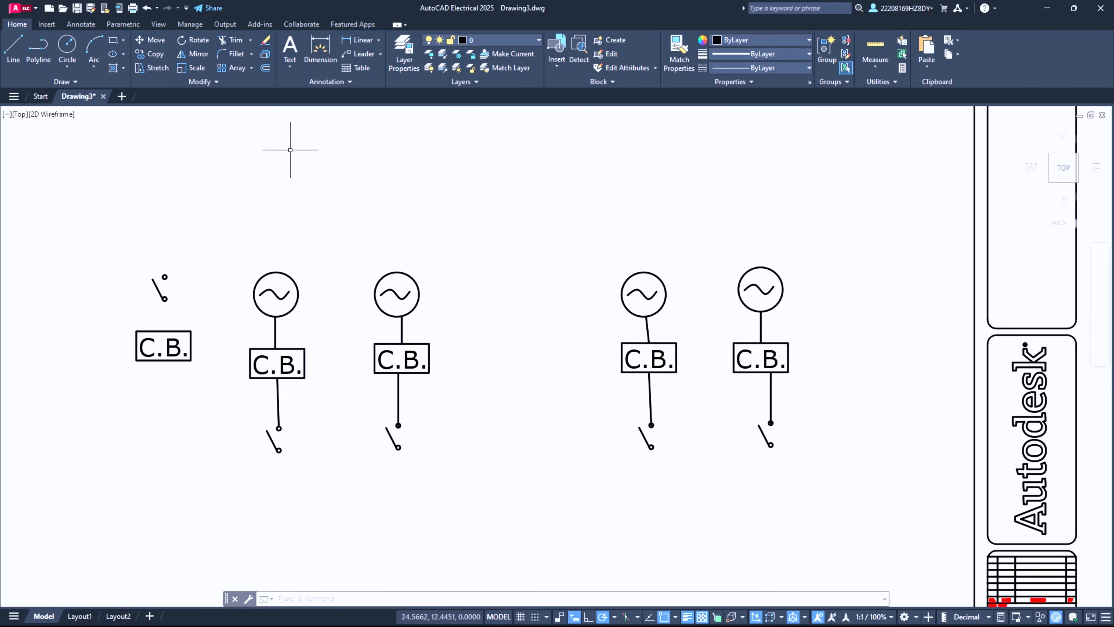
pyautogui.click(16, 54)
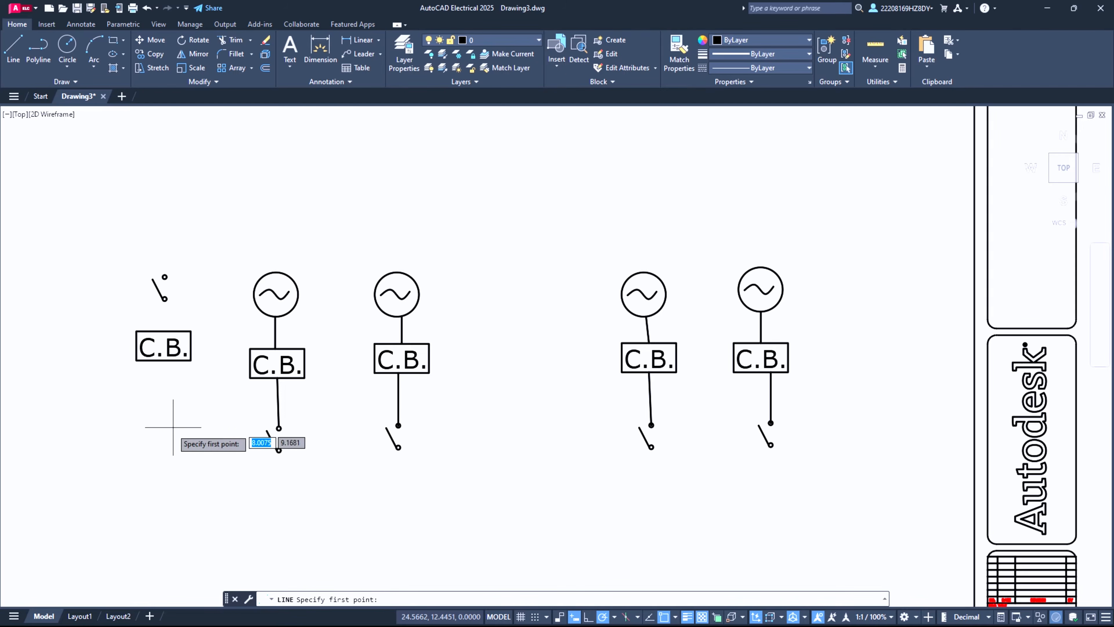
pyautogui.click(854, 488)
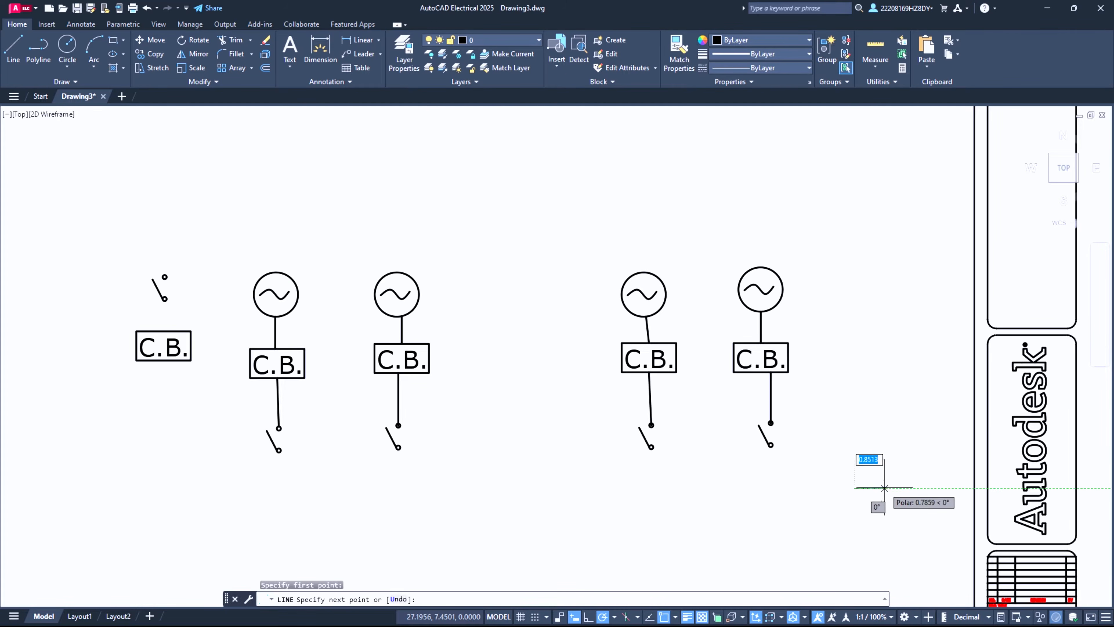
pyautogui.click(179, 488)
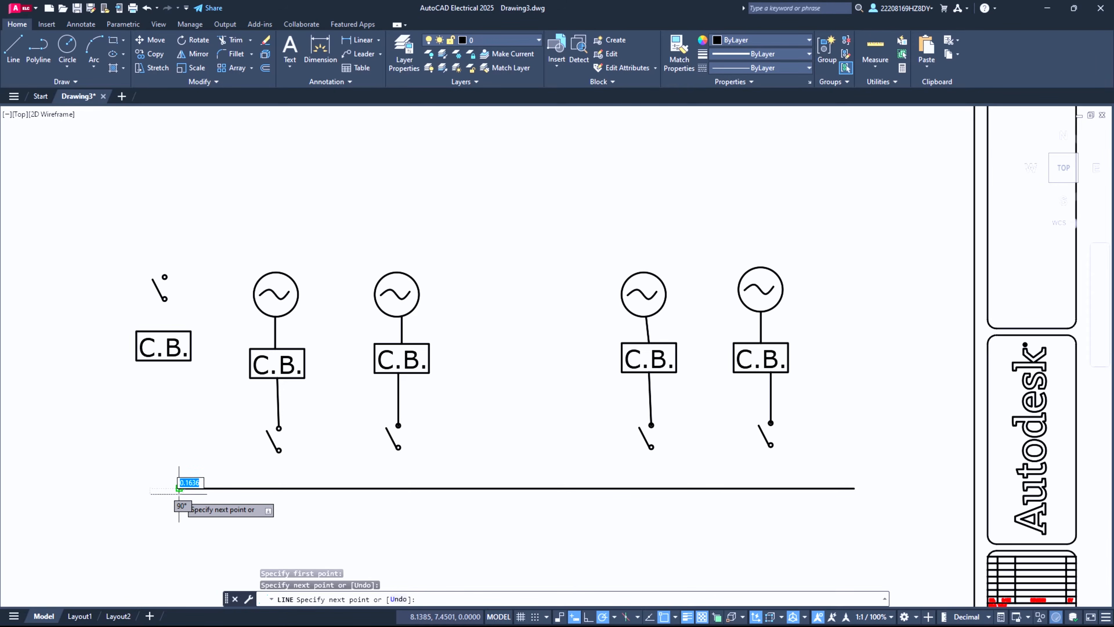
pyautogui.press('Return')
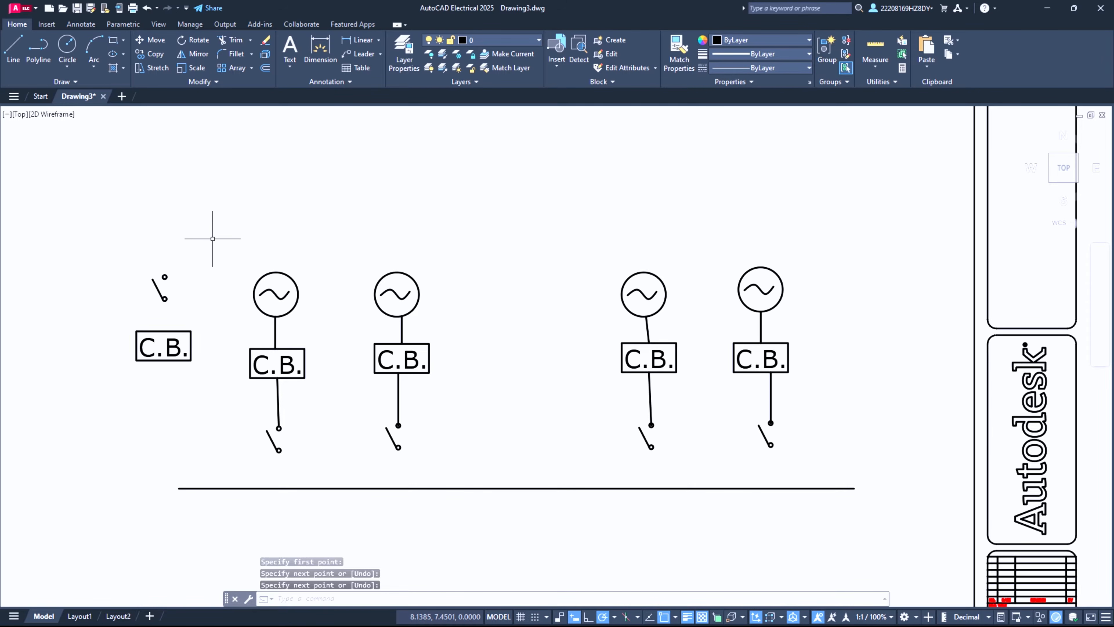
# Draw a line from the long horizontal line up to the first switch's lower terminal.
pyautogui.press('Return')
pyautogui.scroll(6, 269, 510)
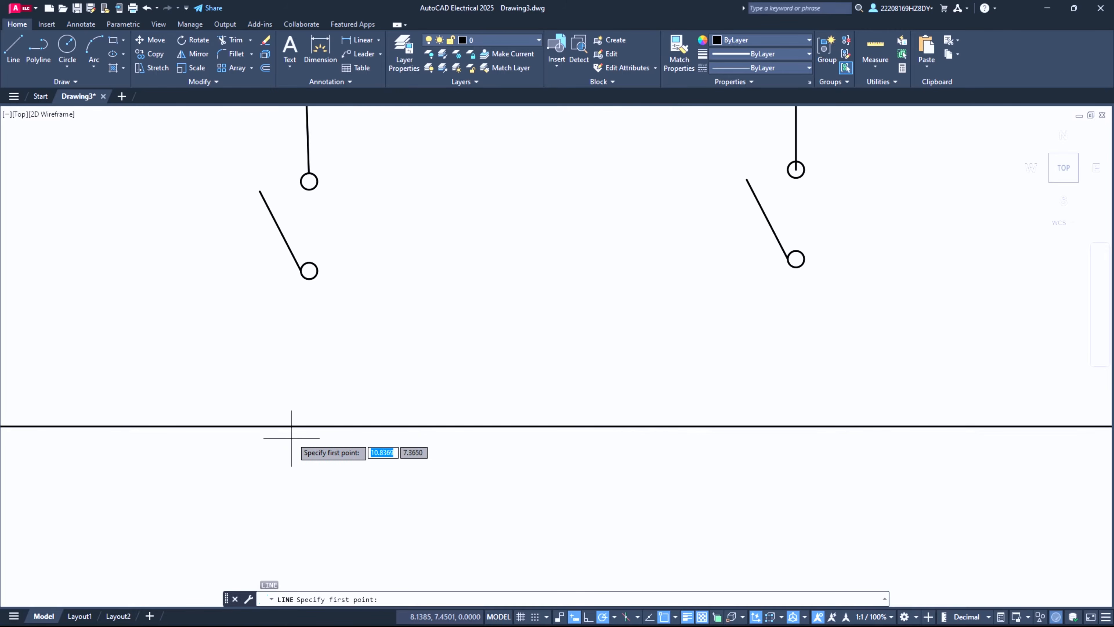
pyautogui.click(308, 426)
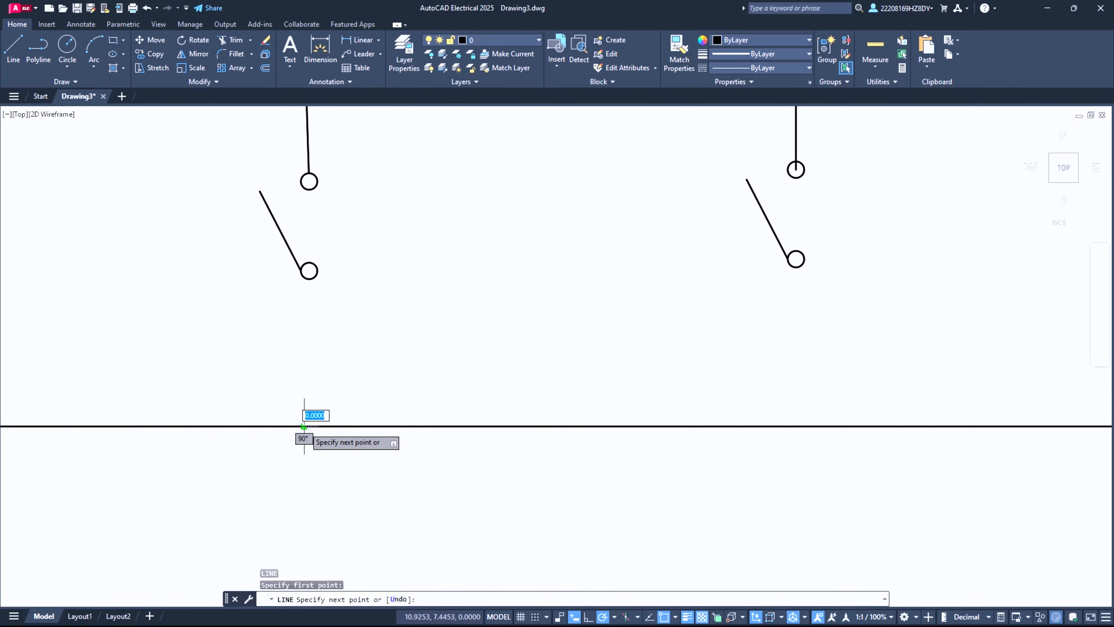
pyautogui.click(309, 271)
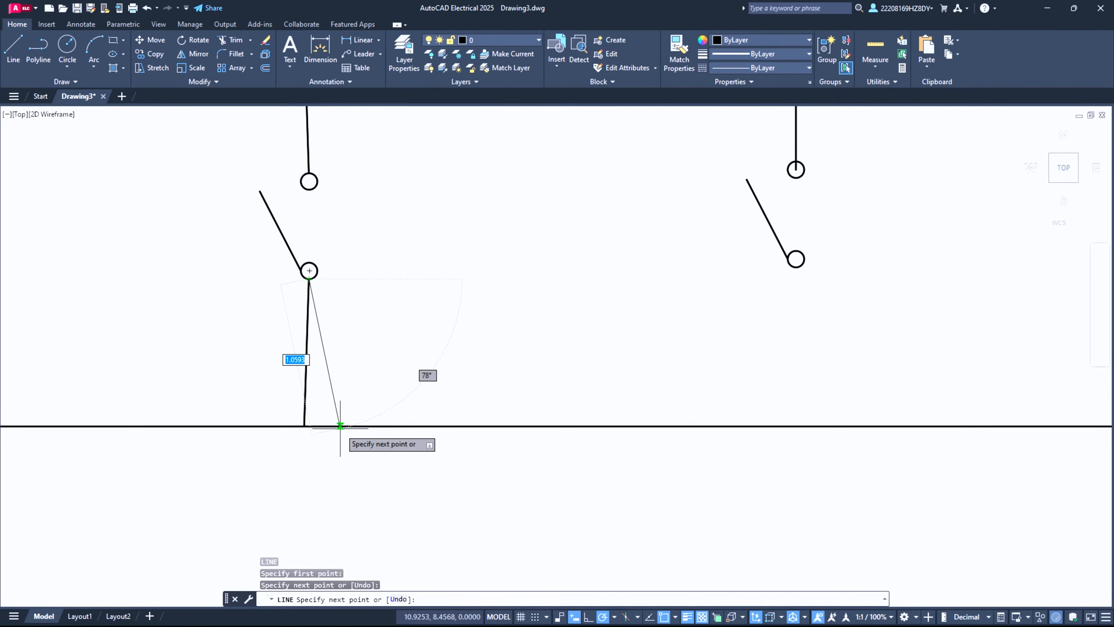
pyautogui.press('Return')
# Draw a line from the second switch's lower terminal down to the long horizontal line.
pyautogui.press('space')
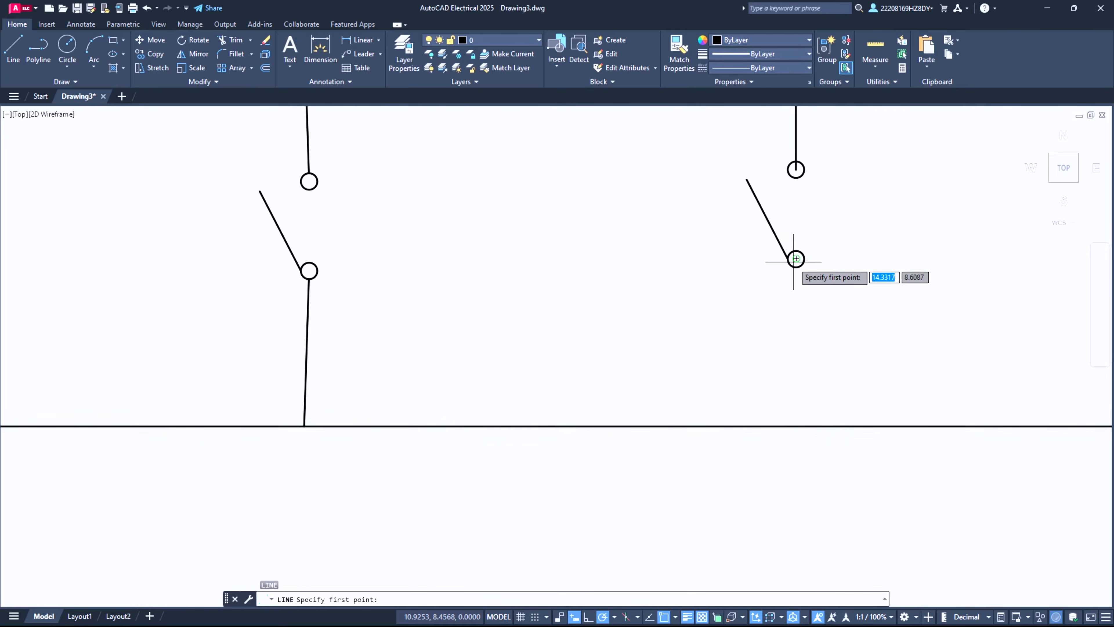
pyautogui.click(797, 265)
pyautogui.click(795, 425)
pyautogui.press('Return')
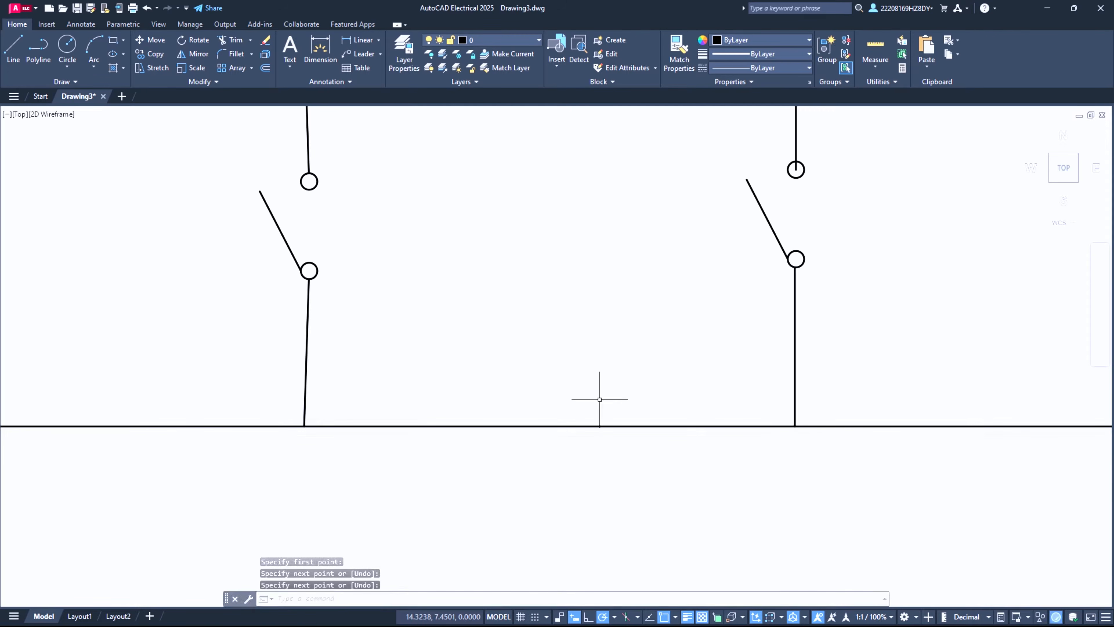
# Draw a line from the third switch's lower terminal down to the long horizontal line.
pyautogui.scroll(-5, 614, 405)
pyautogui.scroll(6, 597, 377)
pyautogui.press('space')
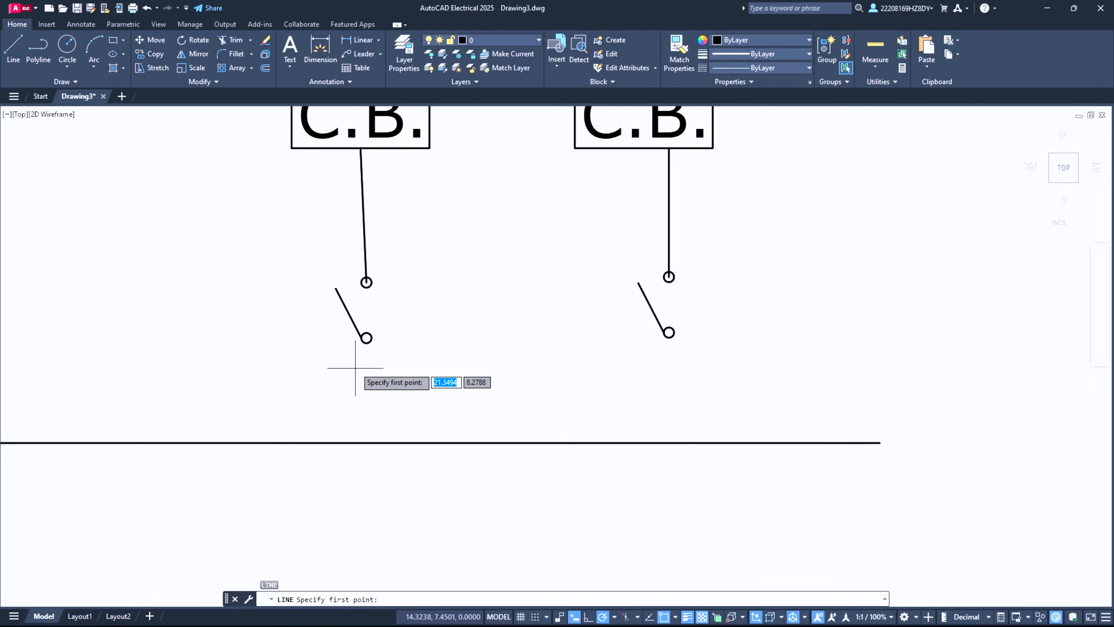
pyautogui.click(367, 338)
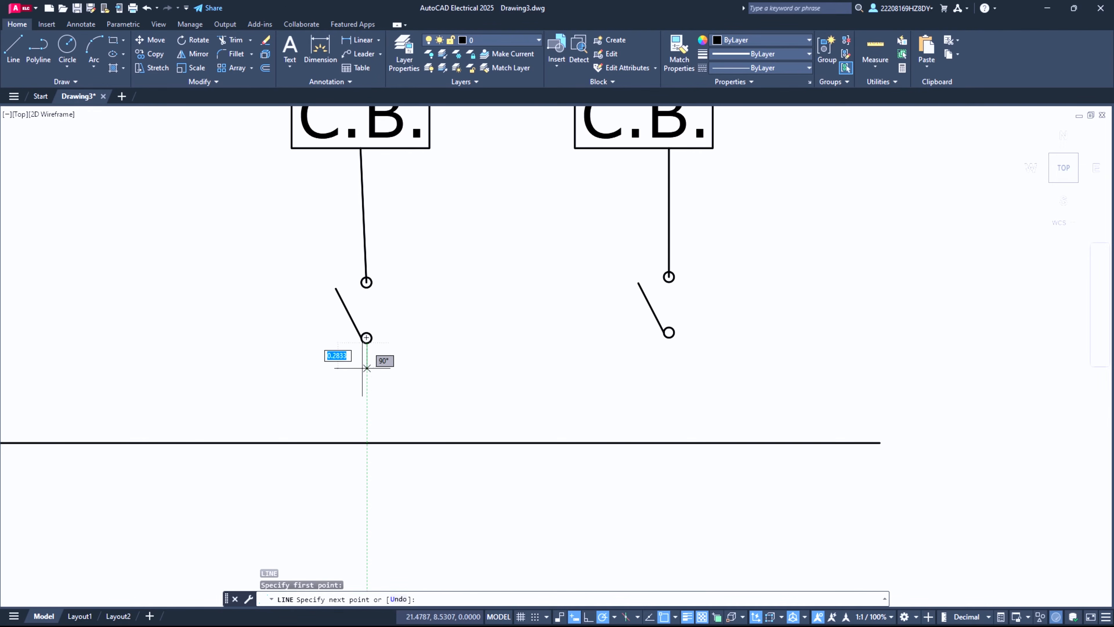
pyautogui.click(364, 442)
pyautogui.press('Return')
# Draw a line from the fourth switch's lower terminal down to the long horizontal line.
pyautogui.press('space')
pyautogui.scroll(5, 667, 334)
pyautogui.scroll(-3, 667, 413)
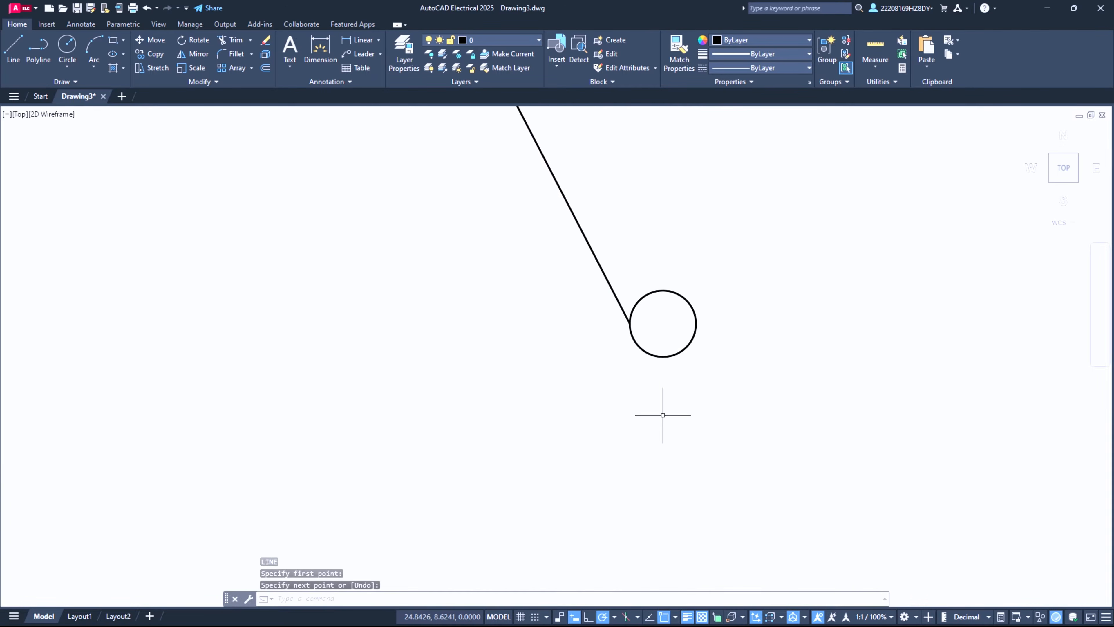
pyautogui.click(664, 357)
pyautogui.scroll(-7, 637, 487)
pyautogui.scroll(5, 644, 570)
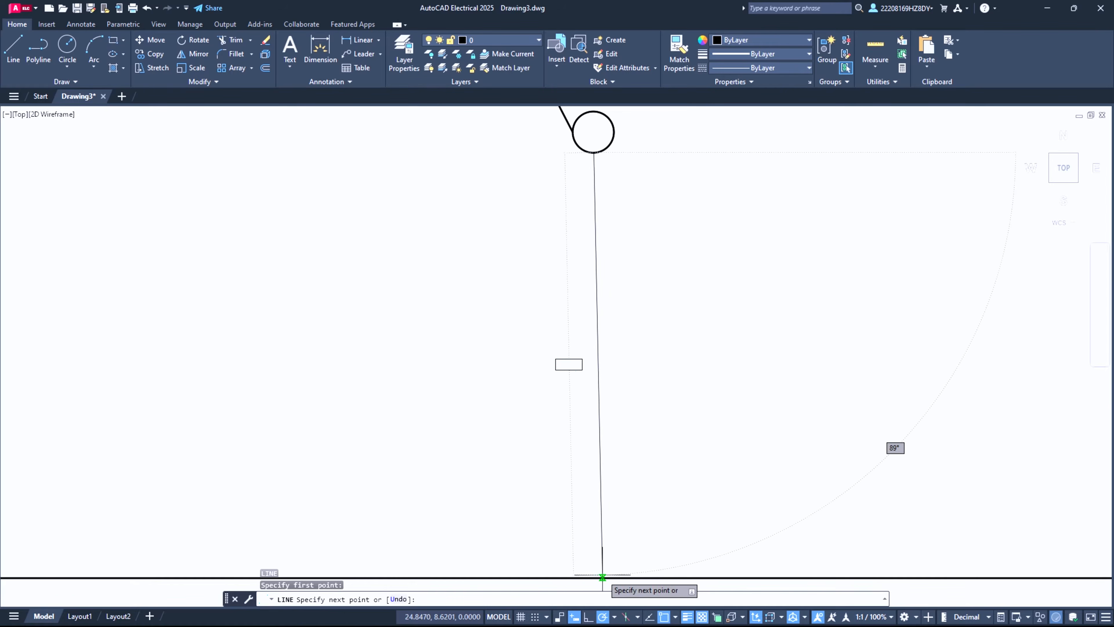
pyautogui.click(603, 577)
pyautogui.scroll(-2, 533, 459)
pyautogui.press('Return')
pyautogui.scroll(-6, 526, 394)
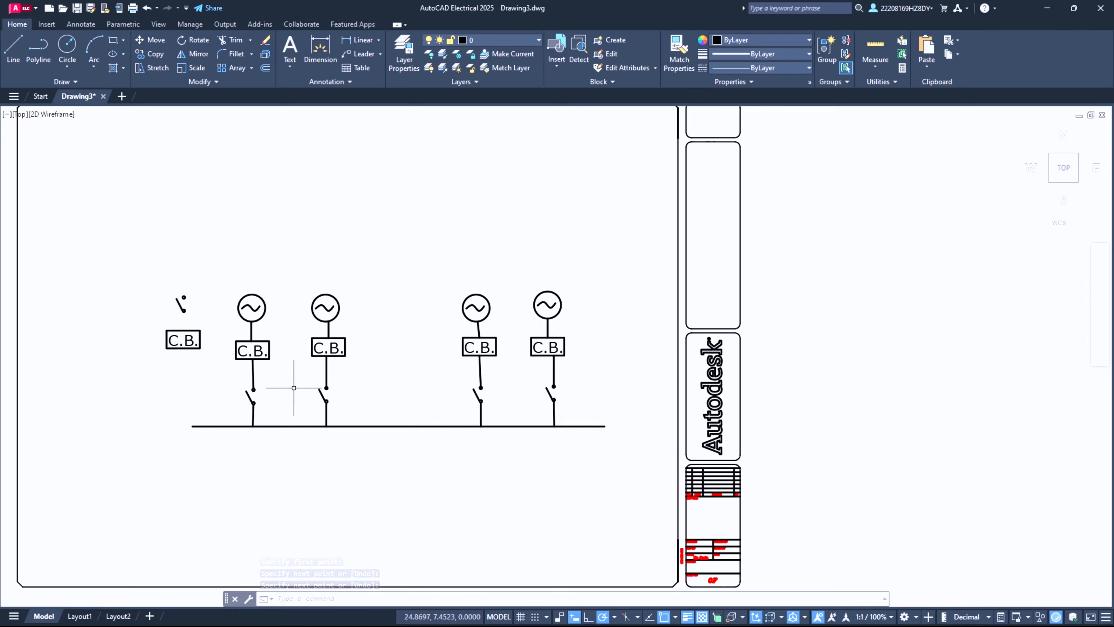
# Copy the spare C.B. block onto the horizontal line, midway between the second and third columns.
pyautogui.scroll(4, 155, 354)
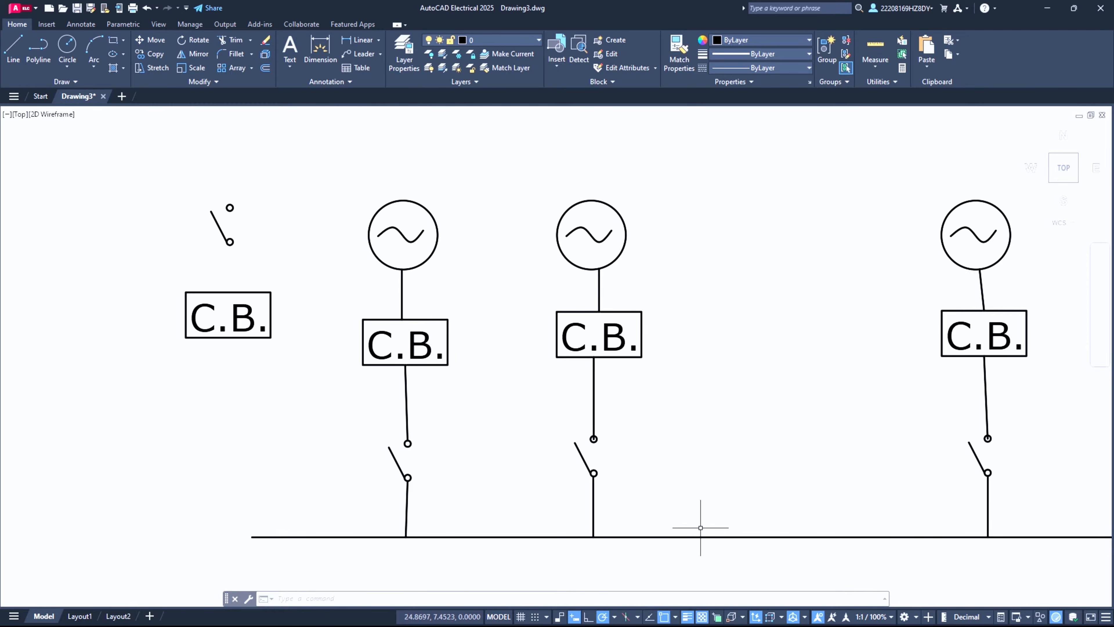
pyautogui.click(150, 275)
pyautogui.click(318, 372)
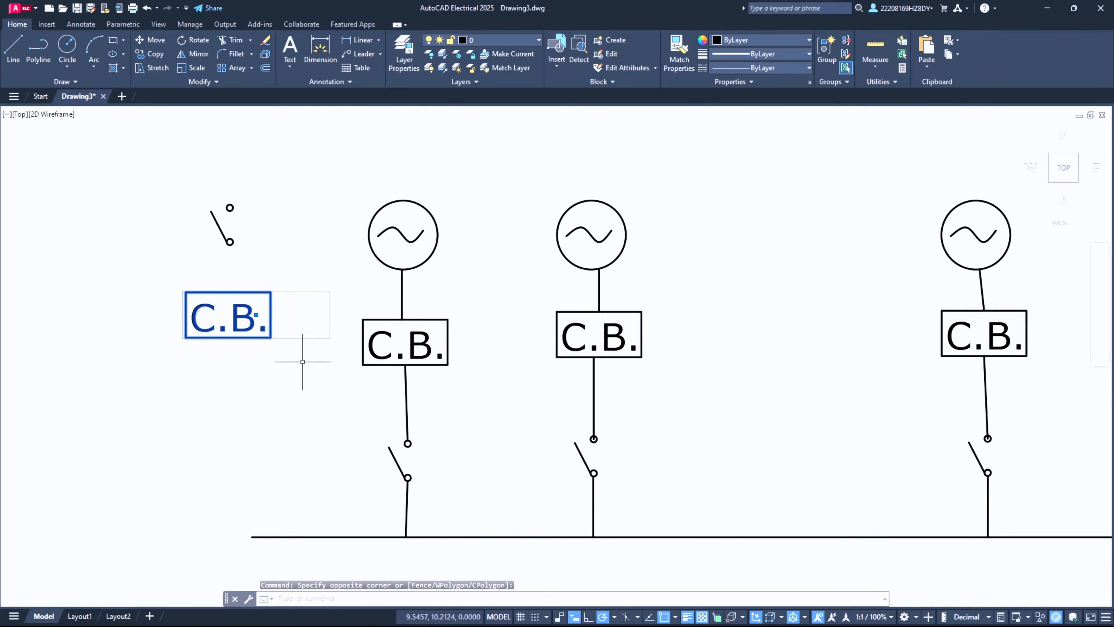
pyautogui.click(151, 54)
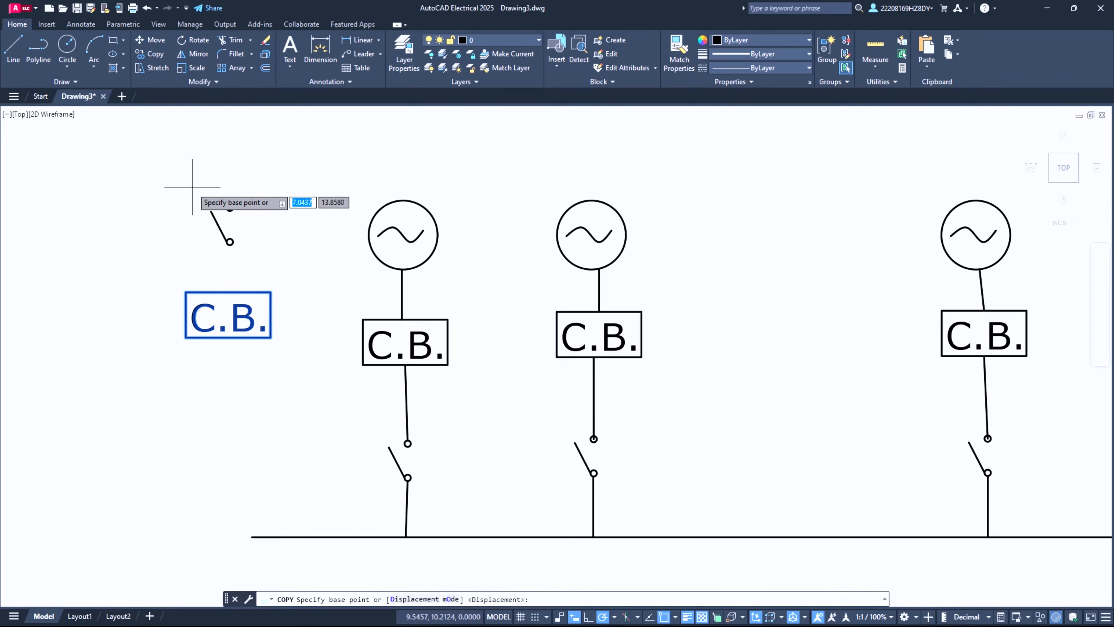
pyautogui.click(190, 310)
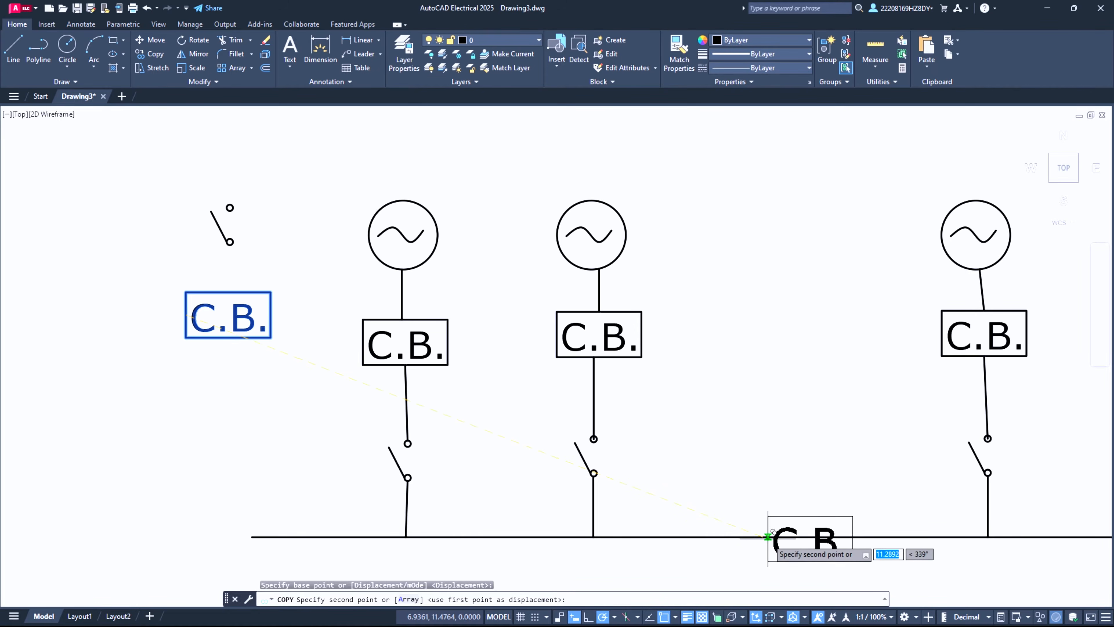
pyautogui.click(773, 529)
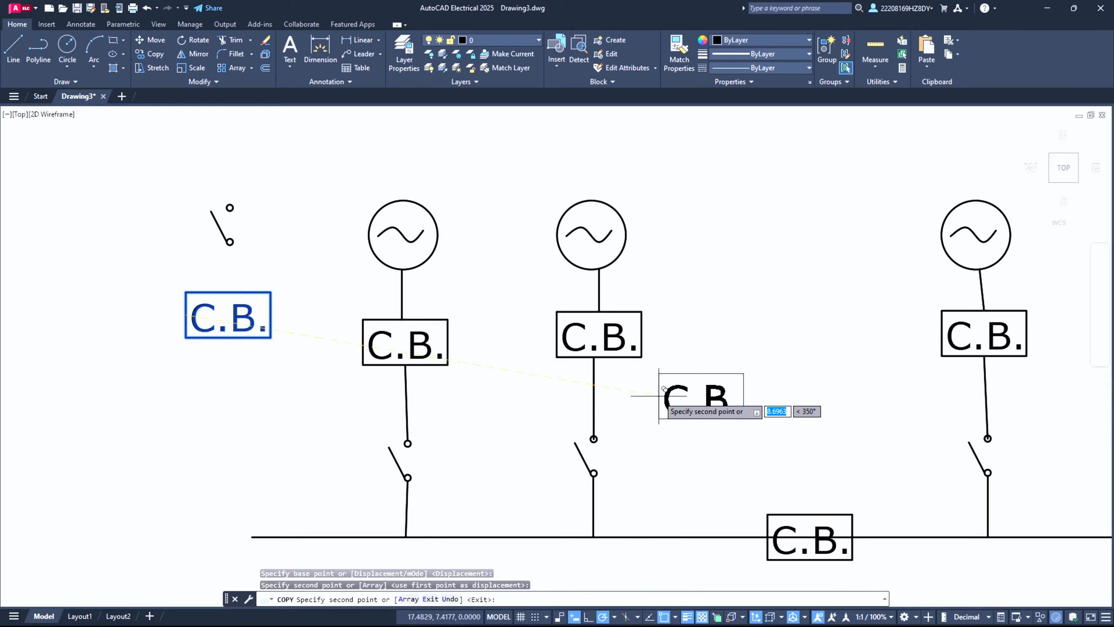
pyautogui.press('Escape')
# Rotate the spare switch symbol 90° clockwise about its lower terminal so that it lies horizontally.
pyautogui.scroll(5, 843, 579)
pyautogui.scroll(-6, 590, 443)
pyautogui.scroll(-4, 589, 443)
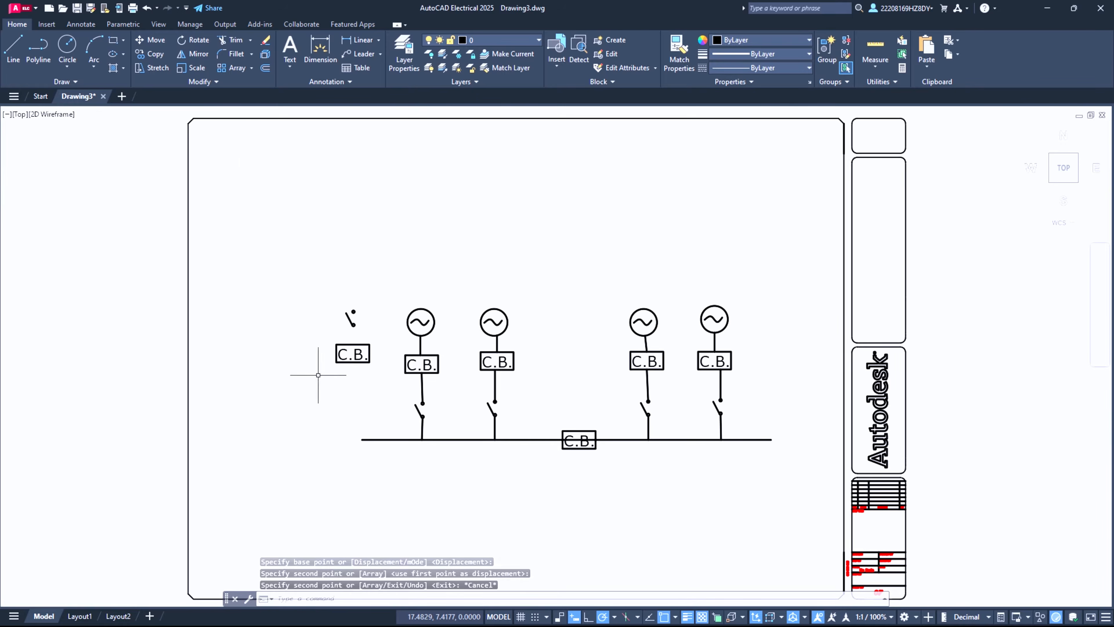
pyautogui.click(335, 293)
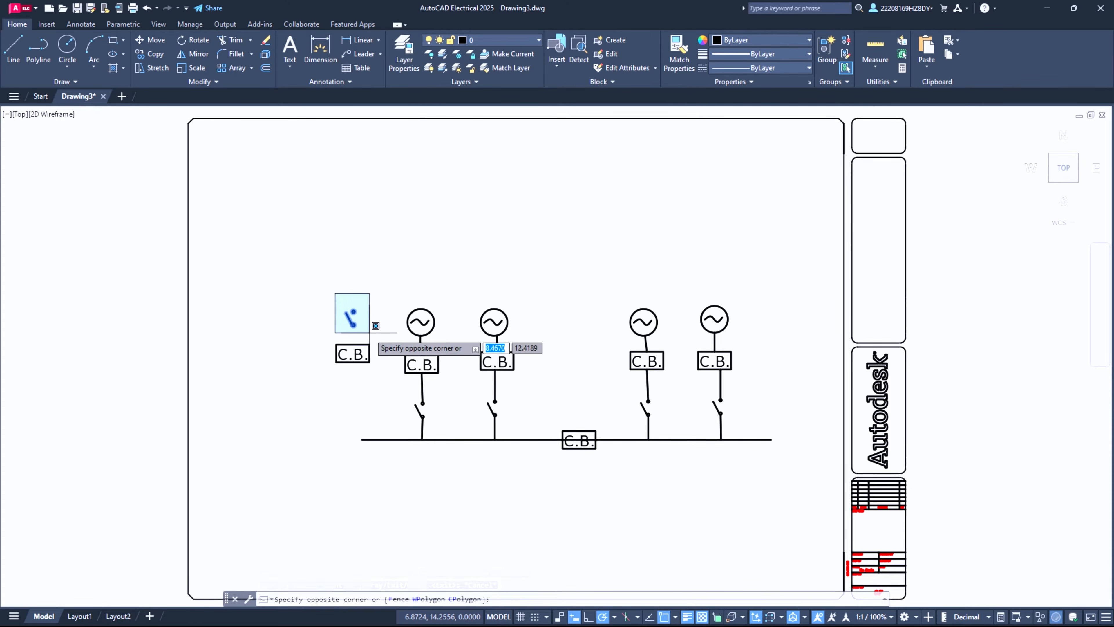
pyautogui.click(371, 323)
pyautogui.scroll(4, 368, 331)
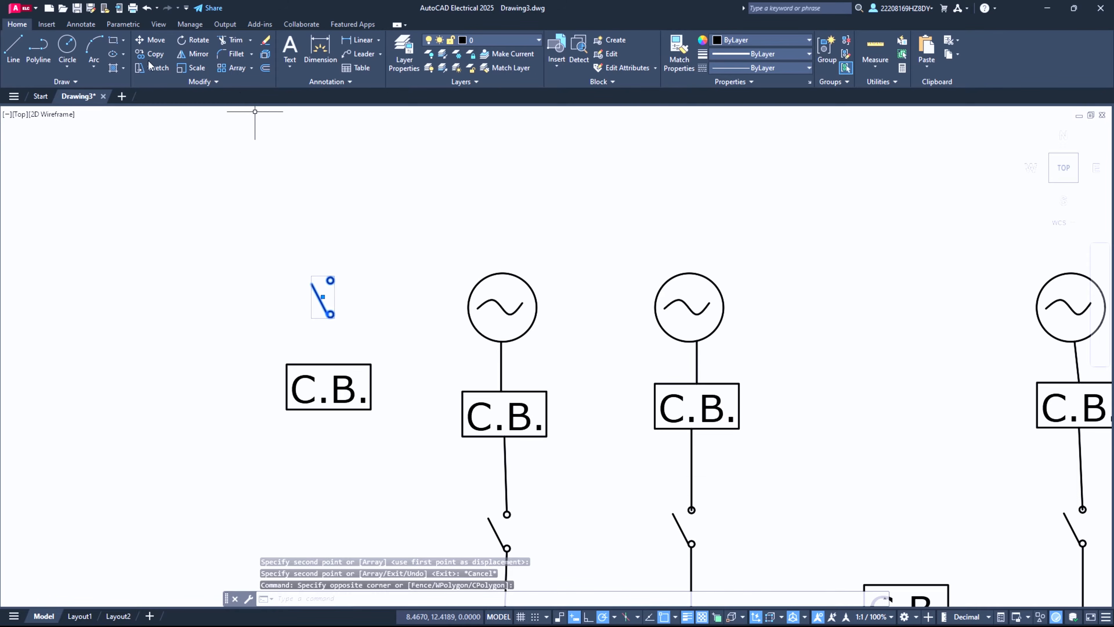
pyautogui.click(189, 40)
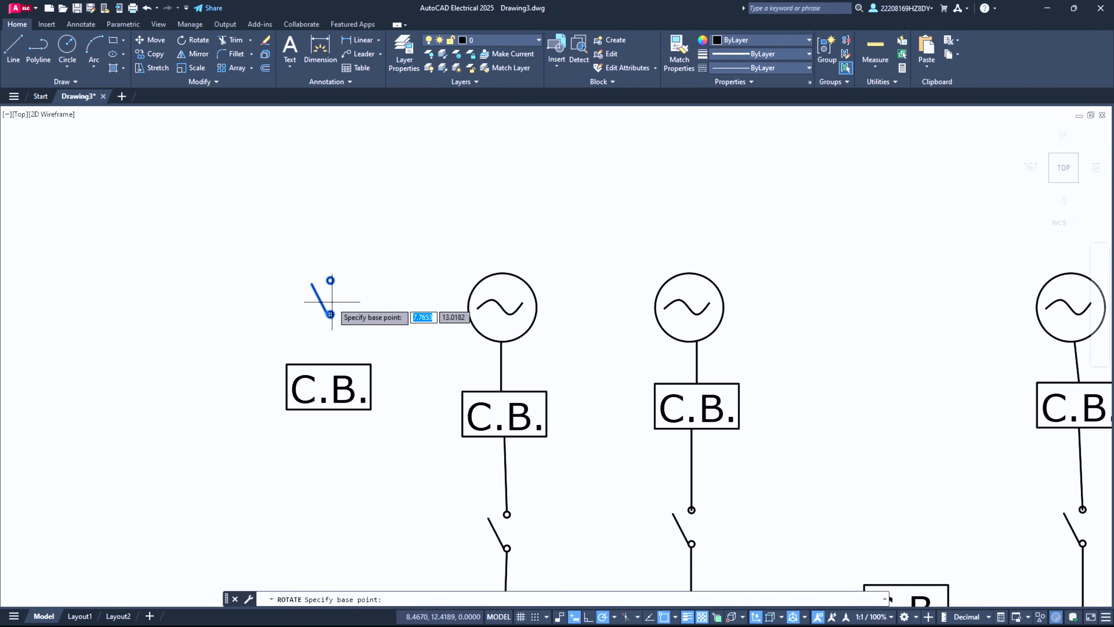
pyautogui.click(328, 313)
pyautogui.click(336, 435)
# Copy the rotated switch onto the horizontal line twice, once on each side of the central C.B. block.
pyautogui.click(287, 265)
pyautogui.click(394, 324)
pyautogui.click(152, 53)
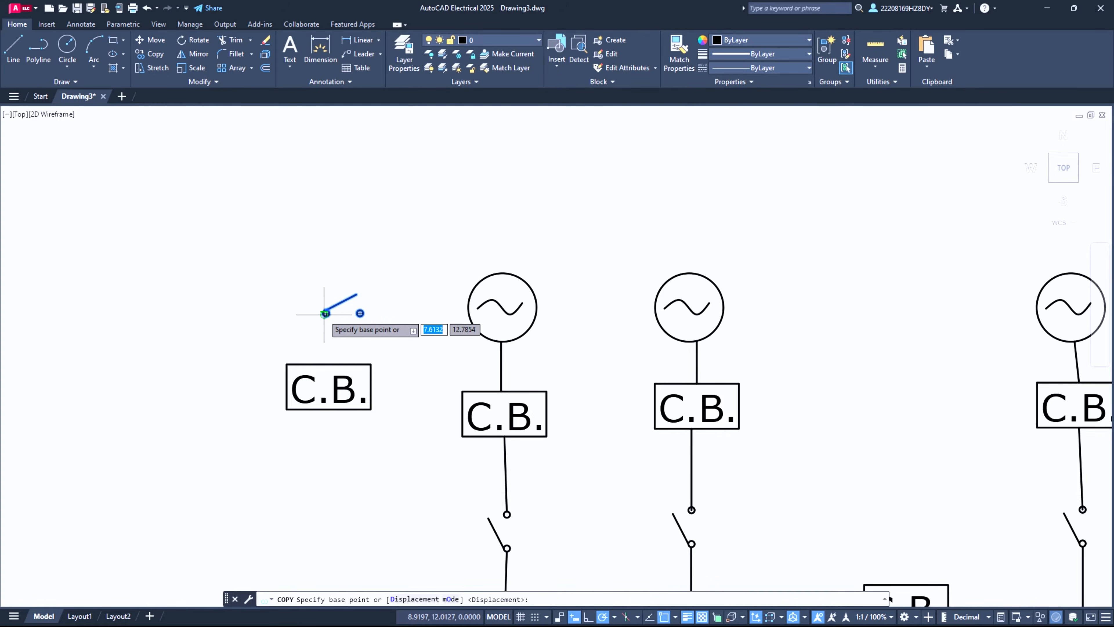
pyautogui.click(325, 314)
pyautogui.scroll(-2, 497, 443)
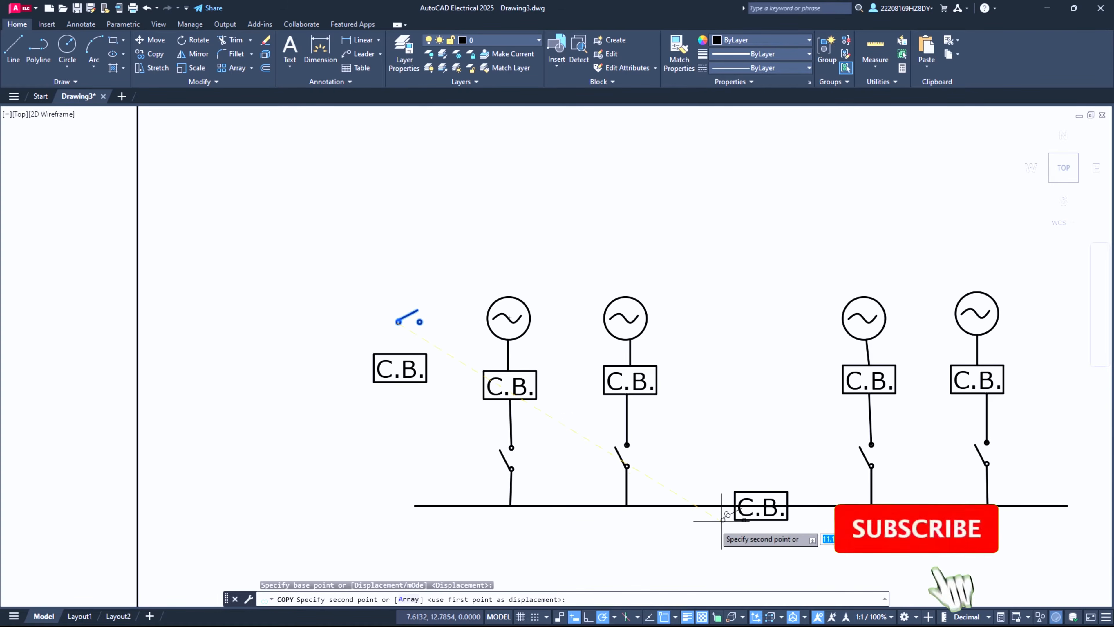
pyautogui.scroll(4, 670, 507)
pyautogui.click(637, 471)
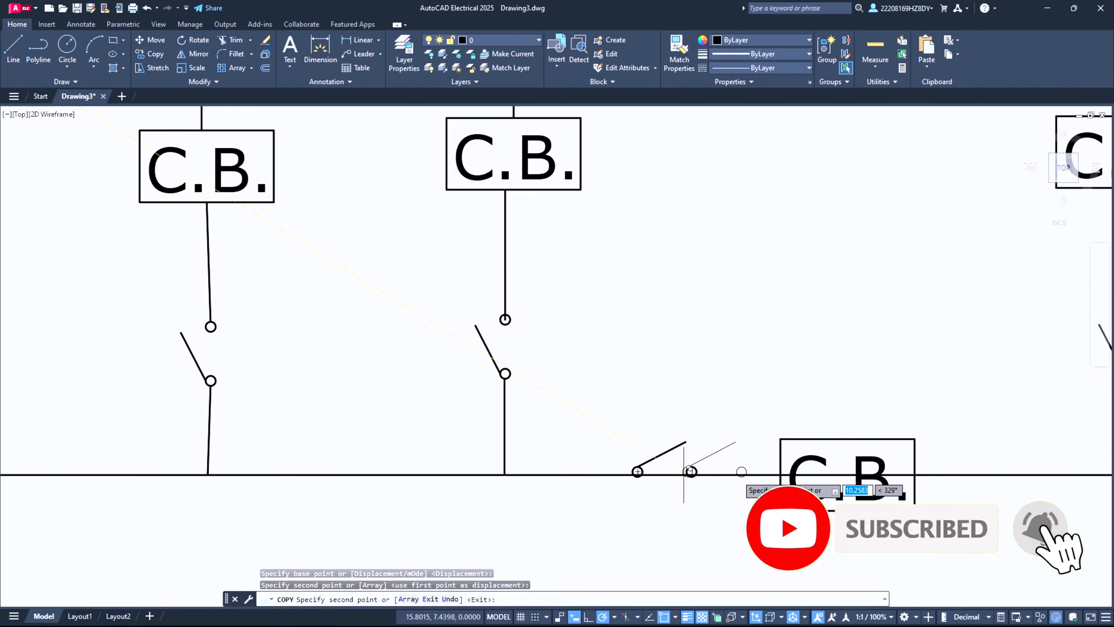
pyautogui.click(980, 471)
pyautogui.press('Escape')
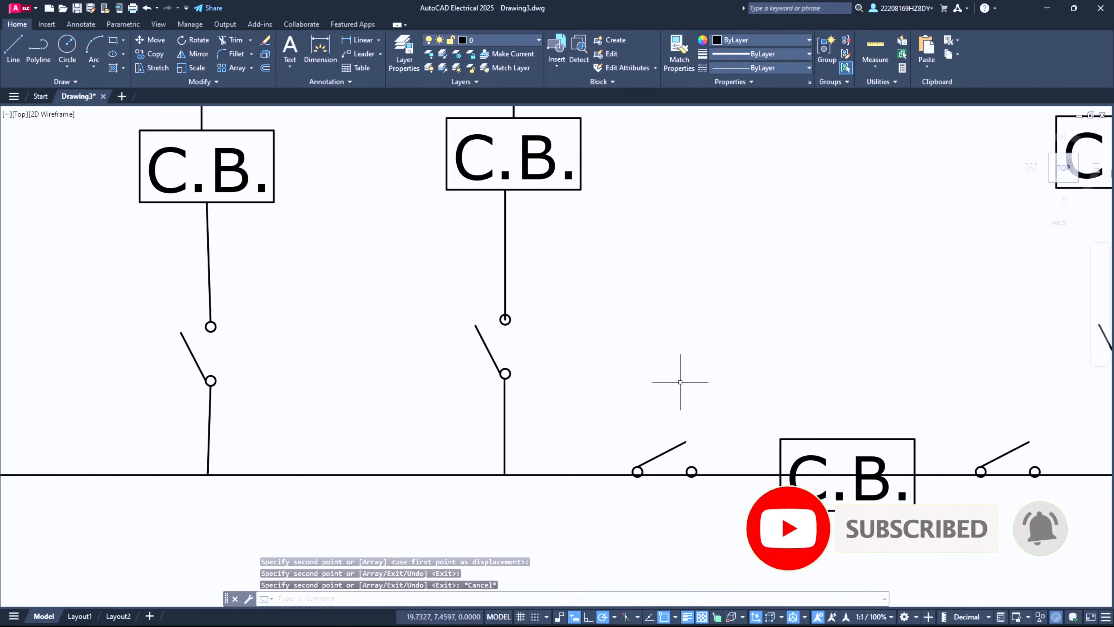
# Trim the horizontal line between the terminals of the switch placed between the second column and the central C.B. block.
pyautogui.scroll(4, 711, 471)
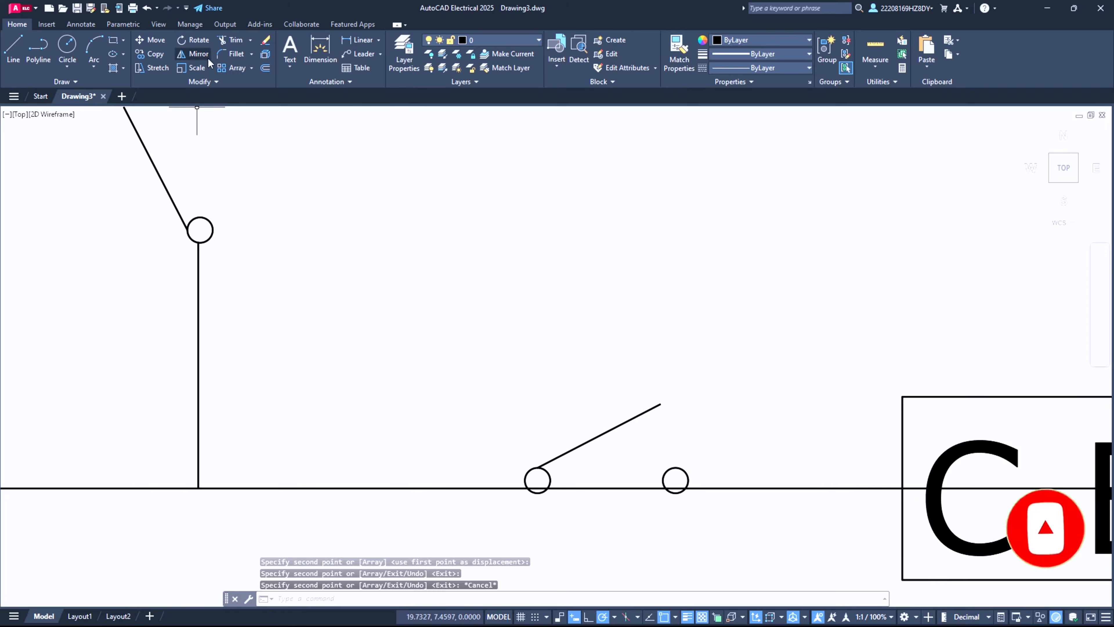
pyautogui.click(236, 41)
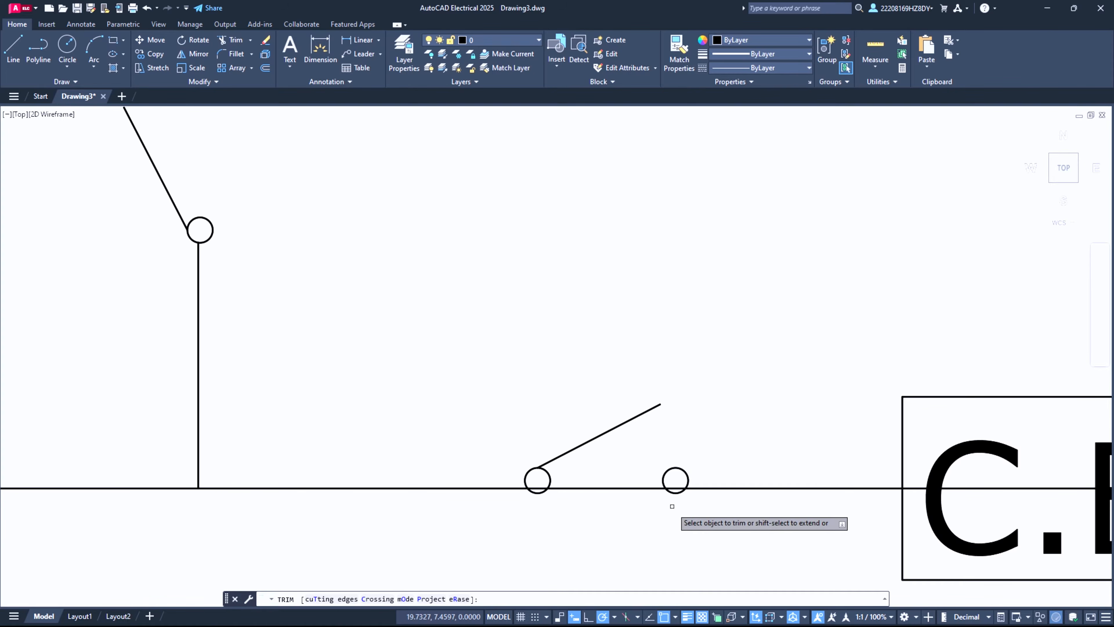
pyautogui.click(608, 479)
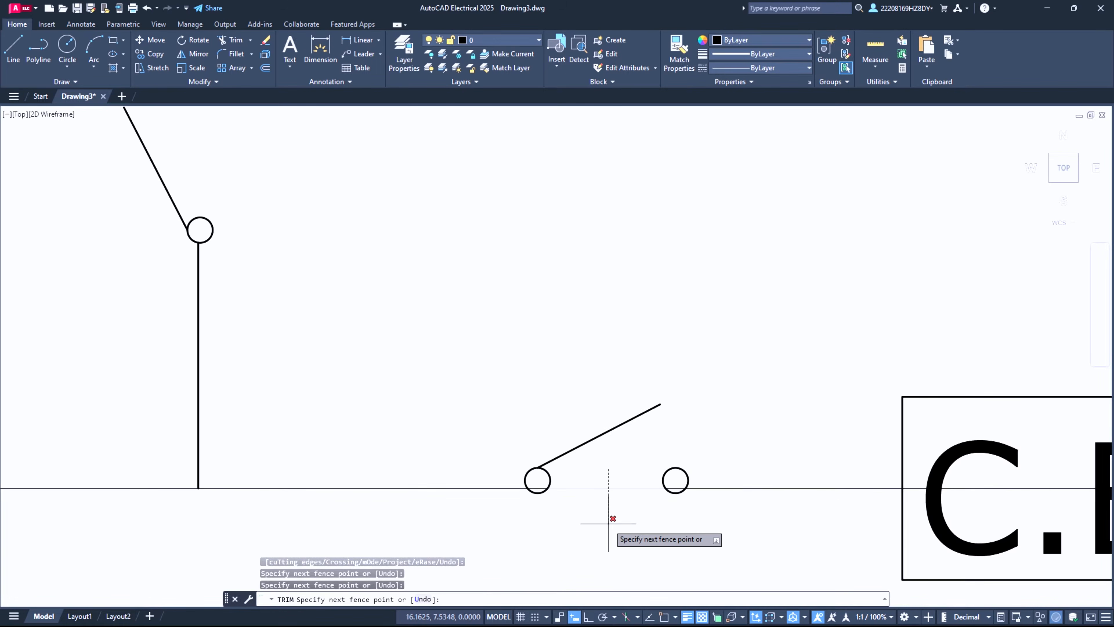
pyautogui.press('Return')
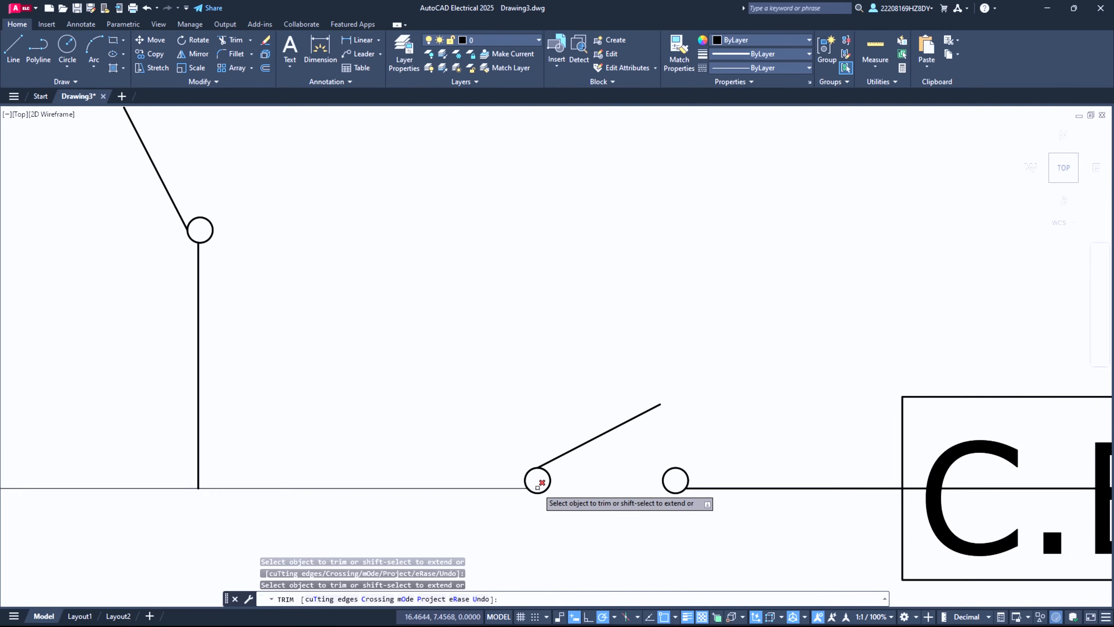
# Trim the remaining horizontal line segments inside the central C.B. block, across the other horizontal switch and inside the switch terminals.
pyautogui.scroll(-6, 348, 403)
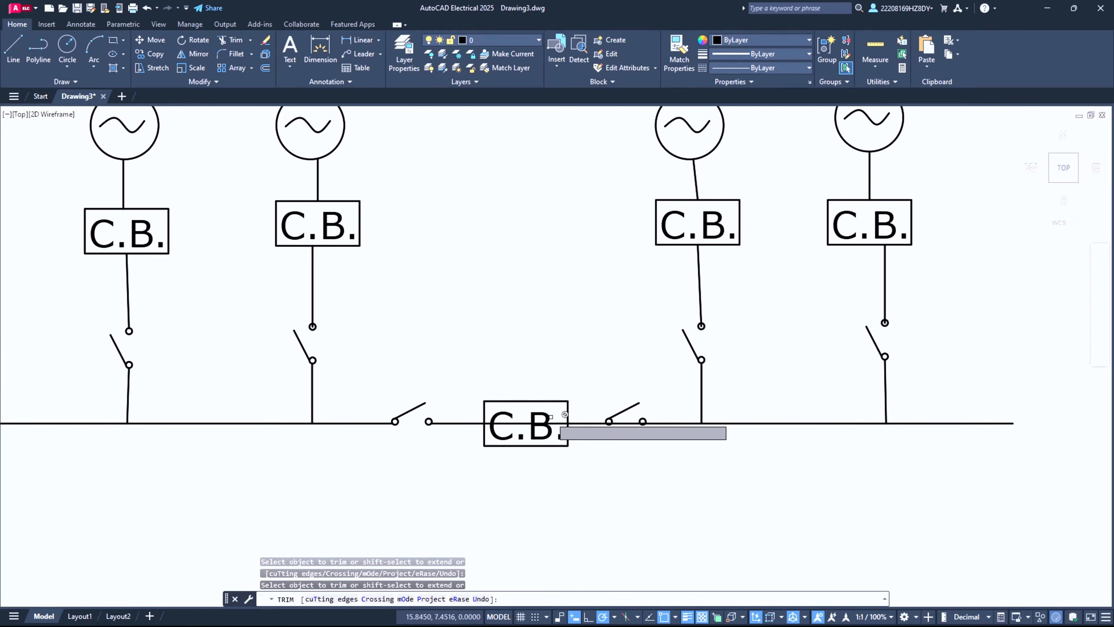
pyautogui.scroll(2, 549, 445)
pyautogui.scroll(2, 551, 446)
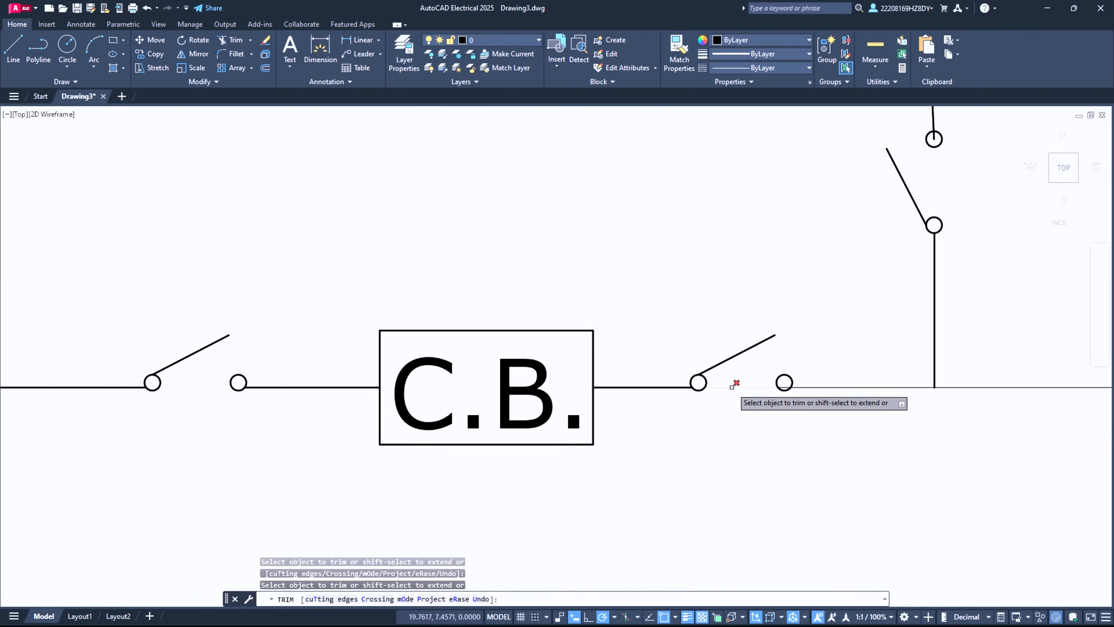
pyautogui.scroll(6, 782, 382)
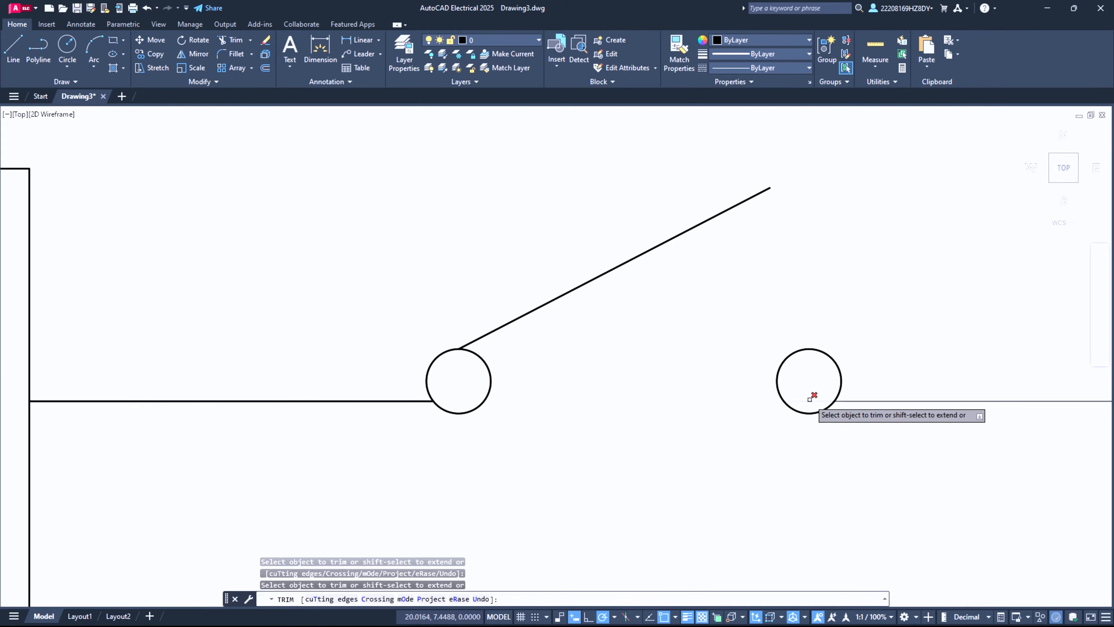
pyautogui.scroll(-8, 617, 351)
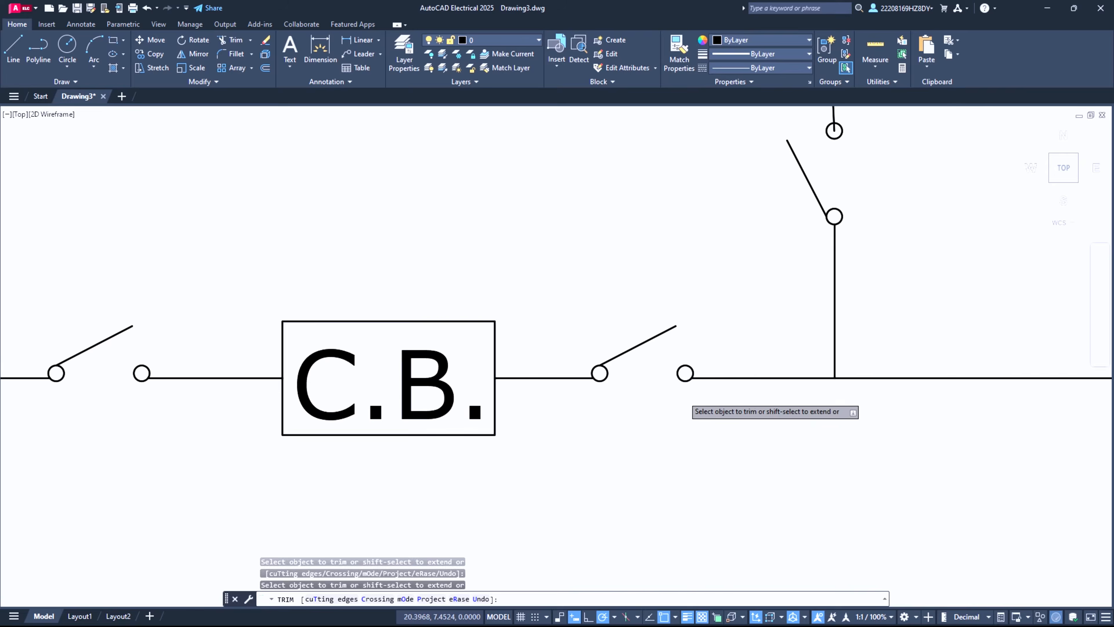
pyautogui.scroll(-8, 469, 474)
pyautogui.scroll(4, 526, 496)
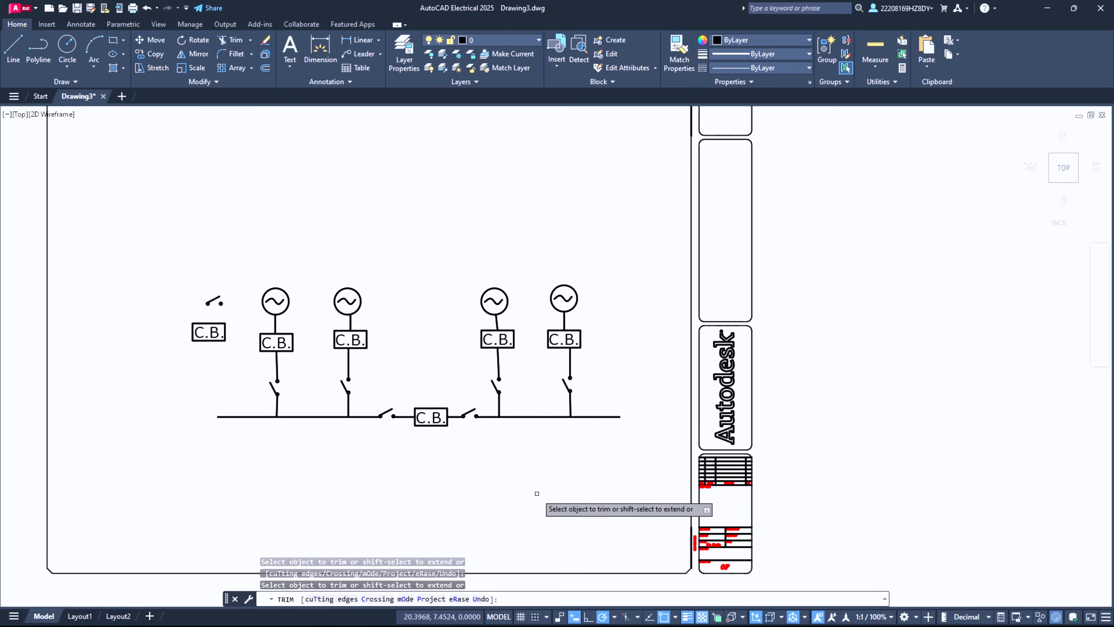
pyautogui.scroll(-2, 463, 462)
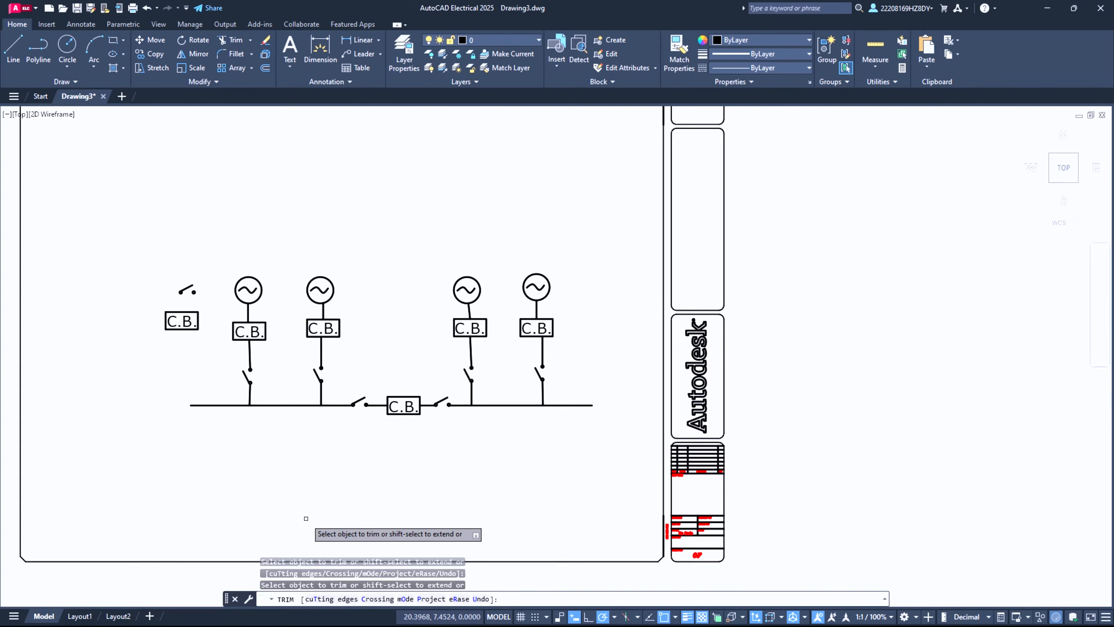
pyautogui.scroll(-2, 175, 197)
pyautogui.scroll(4, 199, 363)
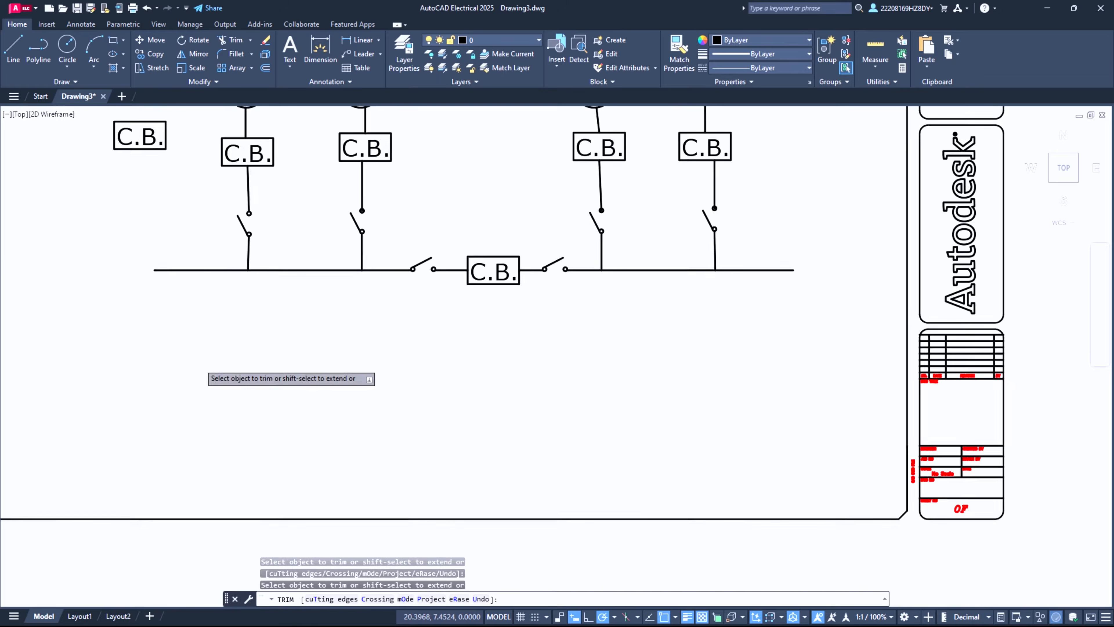
pyautogui.scroll(-2, 199, 363)
pyautogui.rightClick(212, 383)
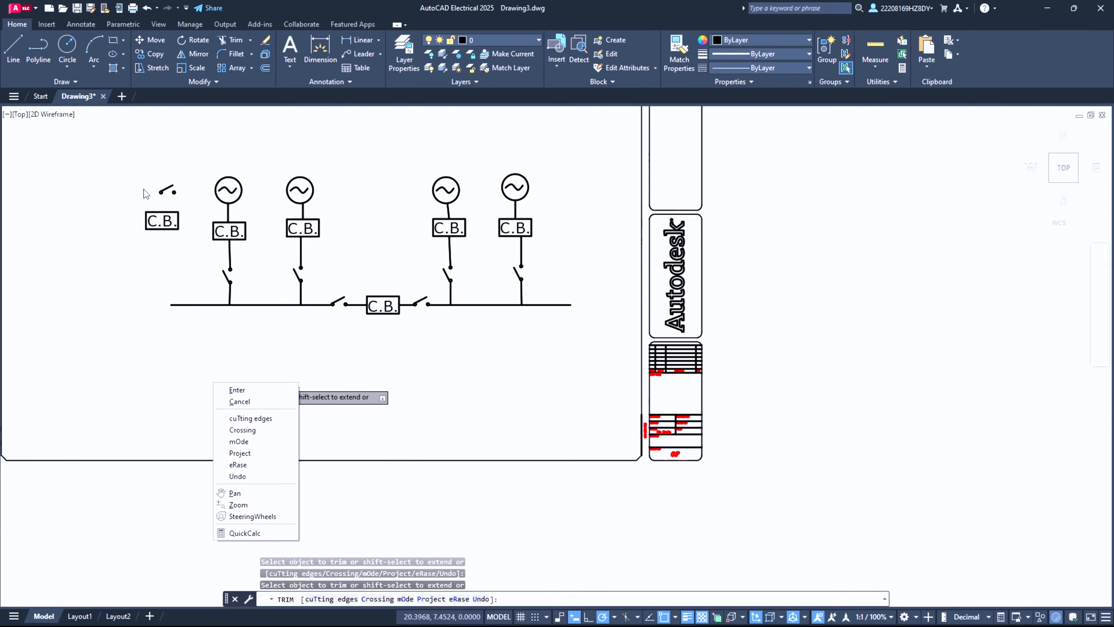
pyautogui.scroll(2, 290, 355)
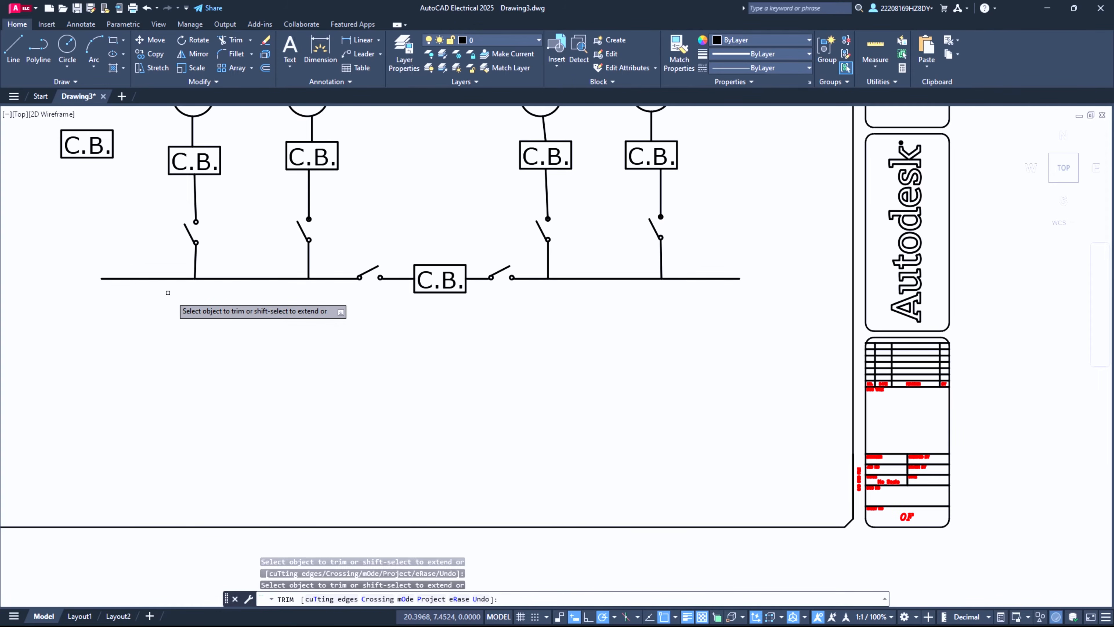
pyautogui.scroll(-2, 168, 292)
# Copy the spare C.B. block and paste four copies in a row below the busbar, two beneath each half.
pyautogui.press('Escape')
pyautogui.click(160, 193)
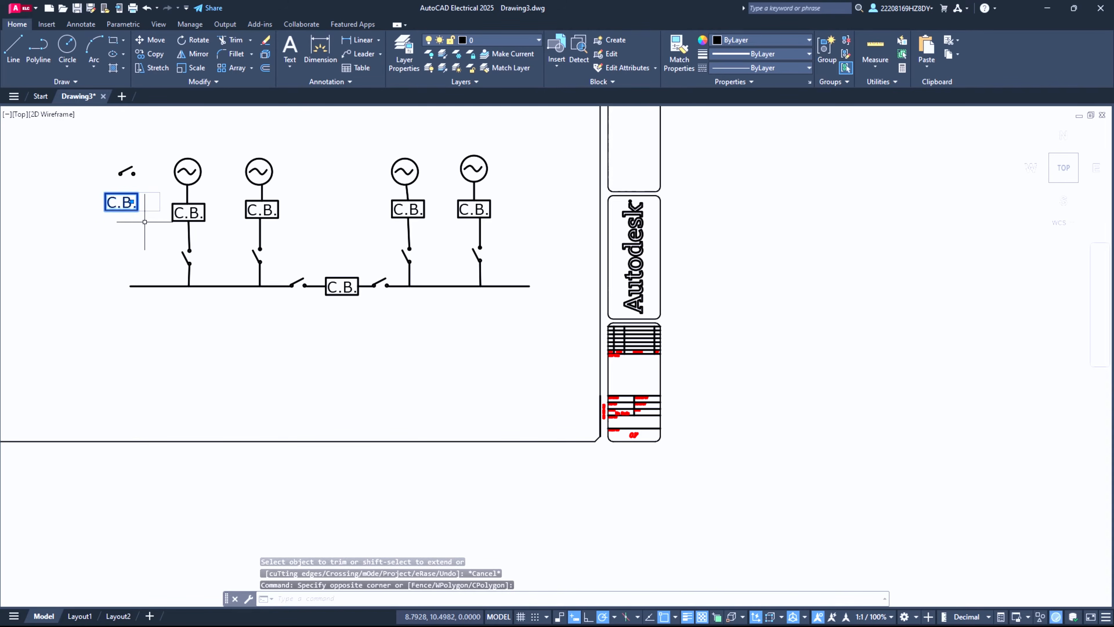
pyautogui.click(141, 221)
pyautogui.hotkey('ctrl', 'c')
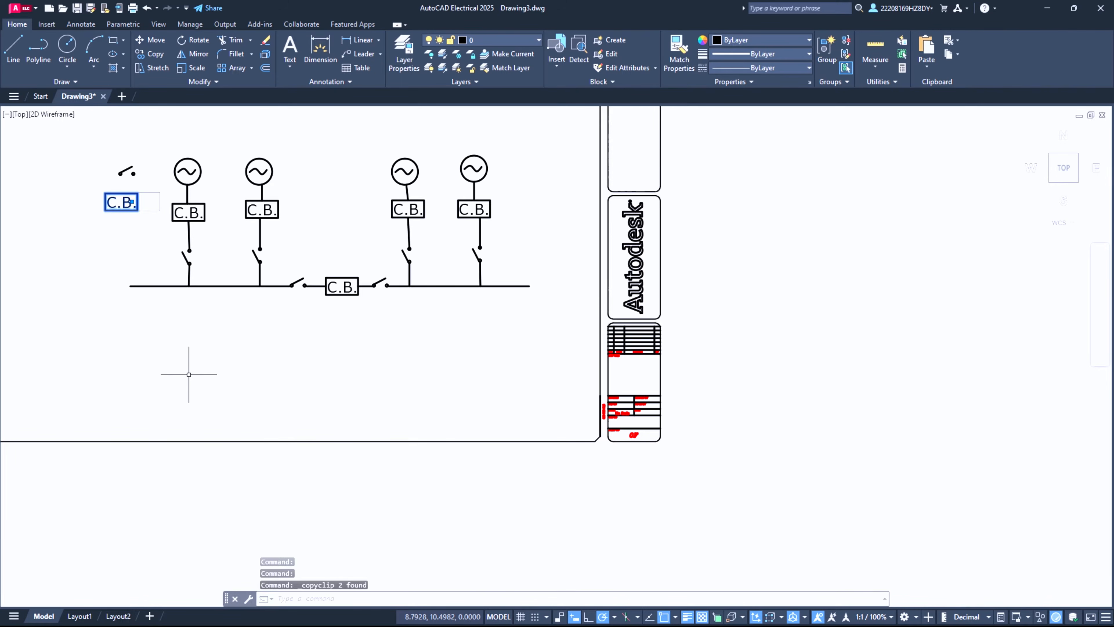
pyautogui.hotkey('ctrl', 'v')
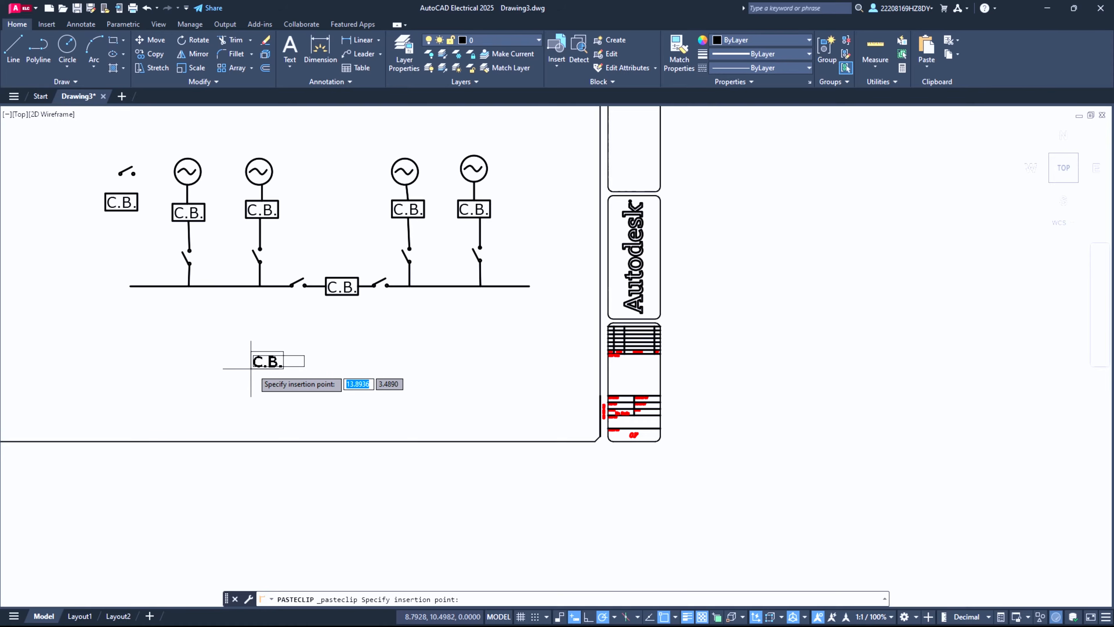
pyautogui.click(219, 368)
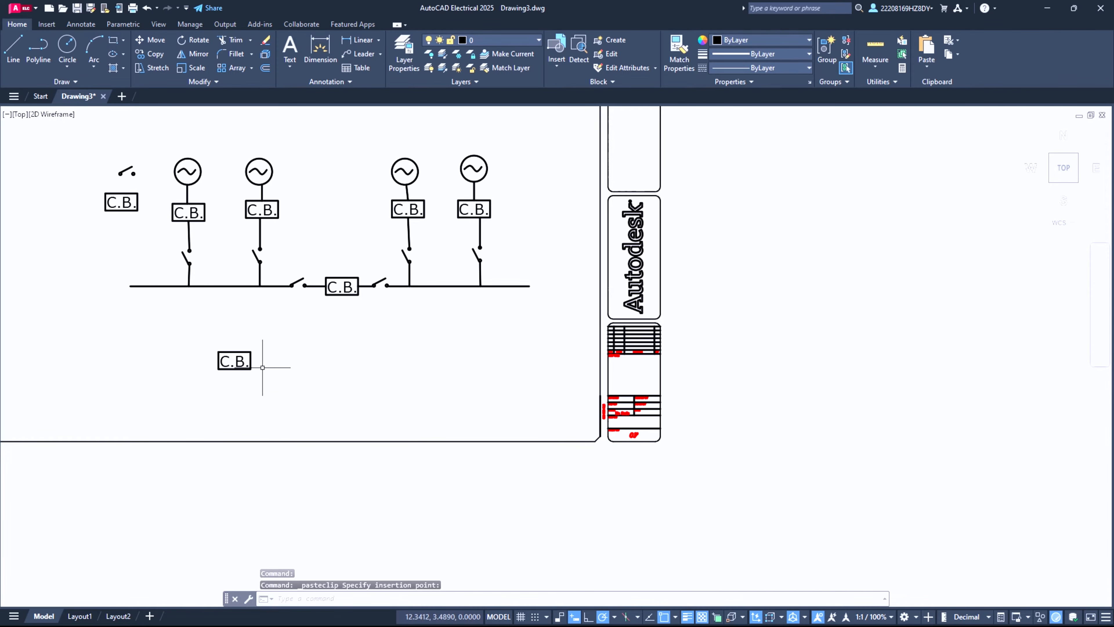
pyautogui.hotkey('ctrl', 'v')
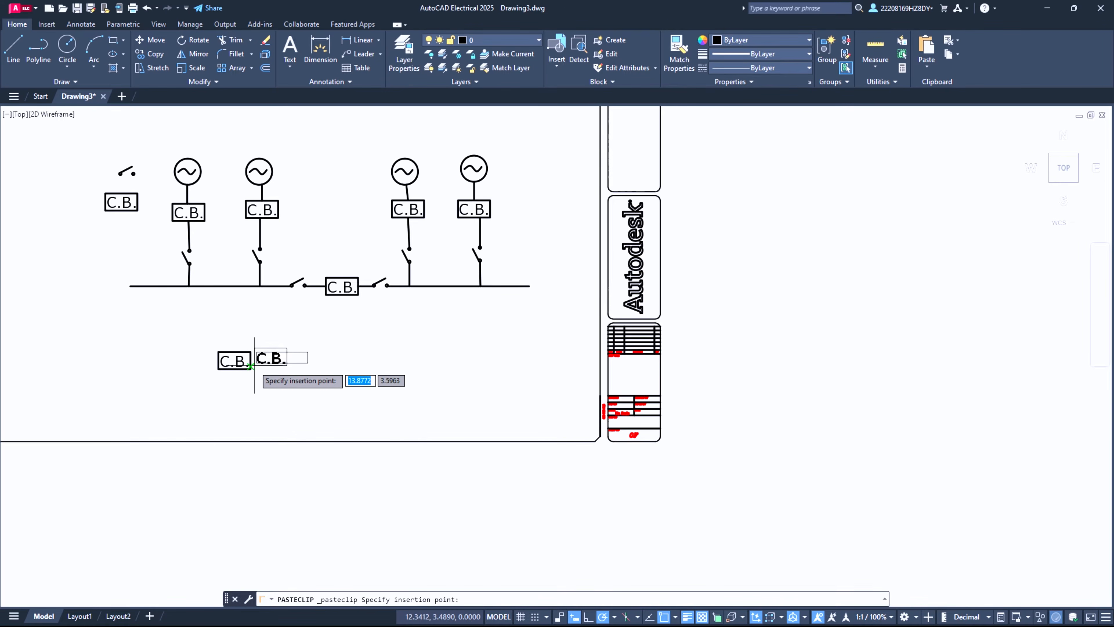
pyautogui.click(261, 369)
pyautogui.hotkey('ctrl', 'v')
pyautogui.click(415, 364)
pyautogui.hotkey('ctrl', 'v')
pyautogui.click(485, 365)
pyautogui.scroll(2, 268, 377)
pyautogui.click(237, 361)
pyautogui.click(203, 357)
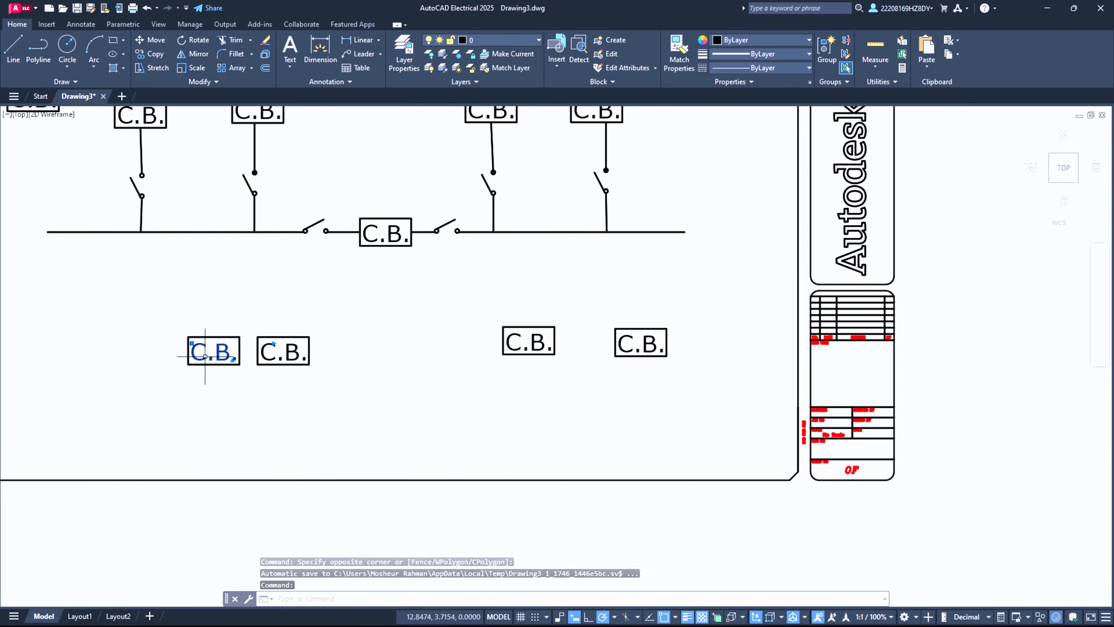
pyautogui.click(191, 345)
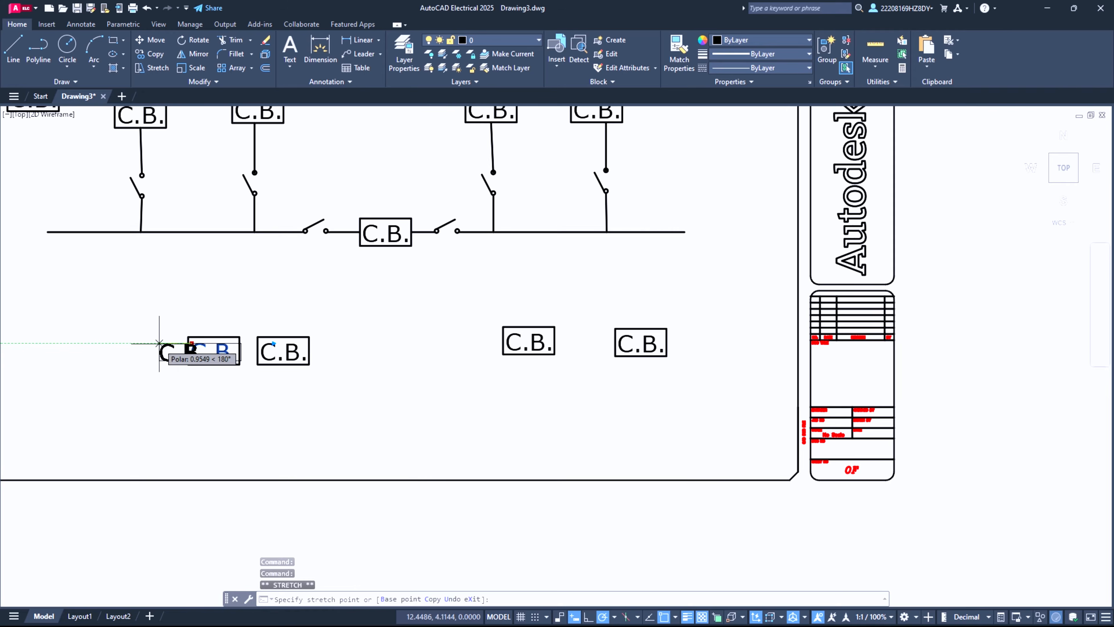
pyautogui.hotkey('ctrl', 'z')
# Cut and repaste the first two C.B. copies below the busbar so that they sit farther left and more widely spaced.
pyautogui.click(176, 324)
pyautogui.click(246, 389)
pyautogui.hotkey('ctrl', 'x')
pyautogui.hotkey('ctrl', 'v')
pyautogui.click(144, 367)
pyautogui.click(244, 313)
pyautogui.click(343, 392)
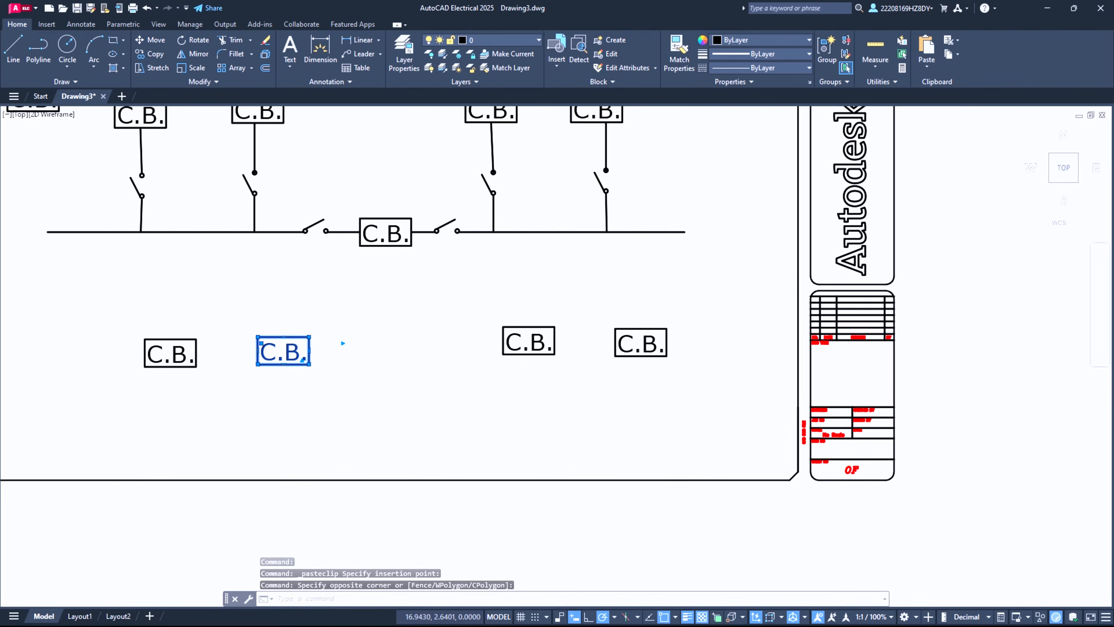
pyautogui.hotkey('ctrl', 'x')
pyautogui.hotkey('ctrl', 'v')
# Copy the first column's switch from its upper terminal to a spot above each of the four lower C.B. blocks.
pyautogui.scroll(2, 316, 316)
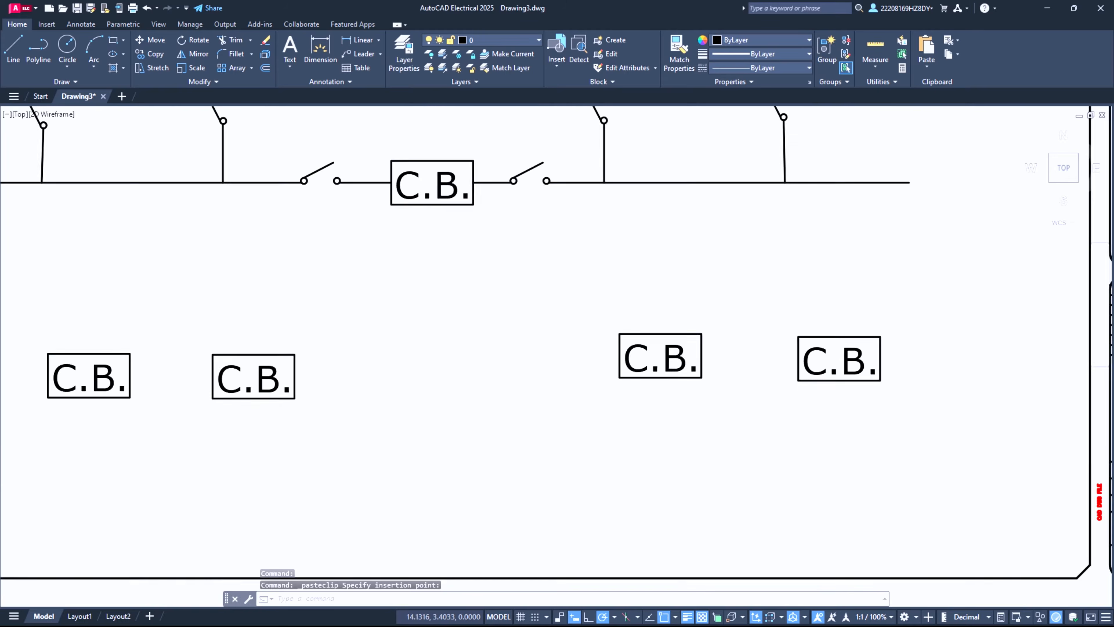
pyautogui.scroll(-4, 313, 318)
pyautogui.scroll(2, 185, 234)
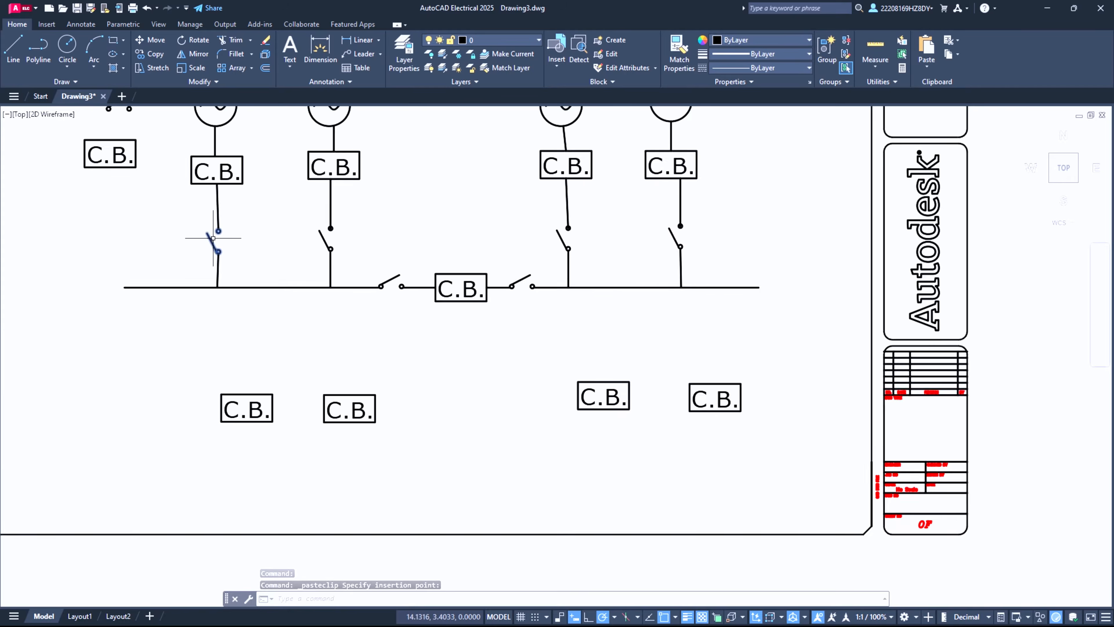
pyautogui.click(196, 214)
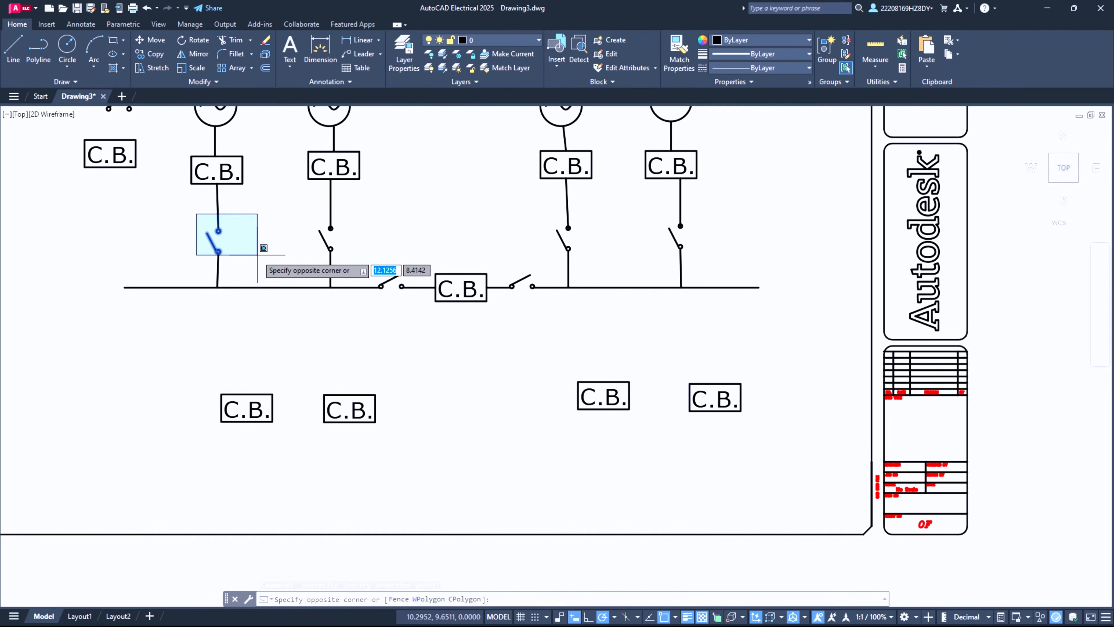
pyautogui.click(231, 258)
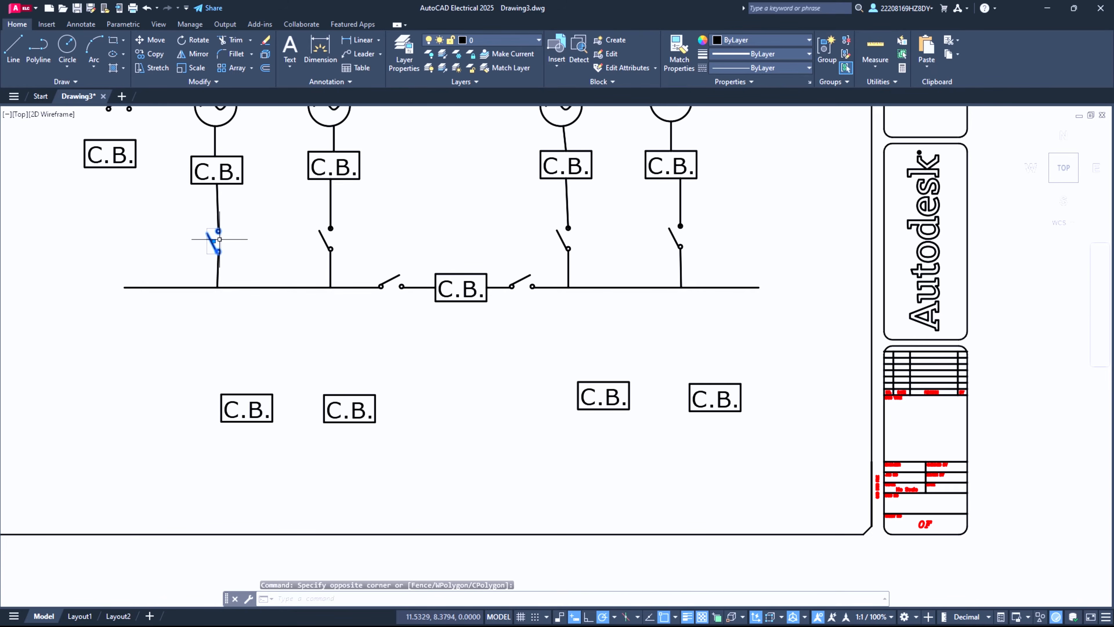
pyautogui.click(155, 54)
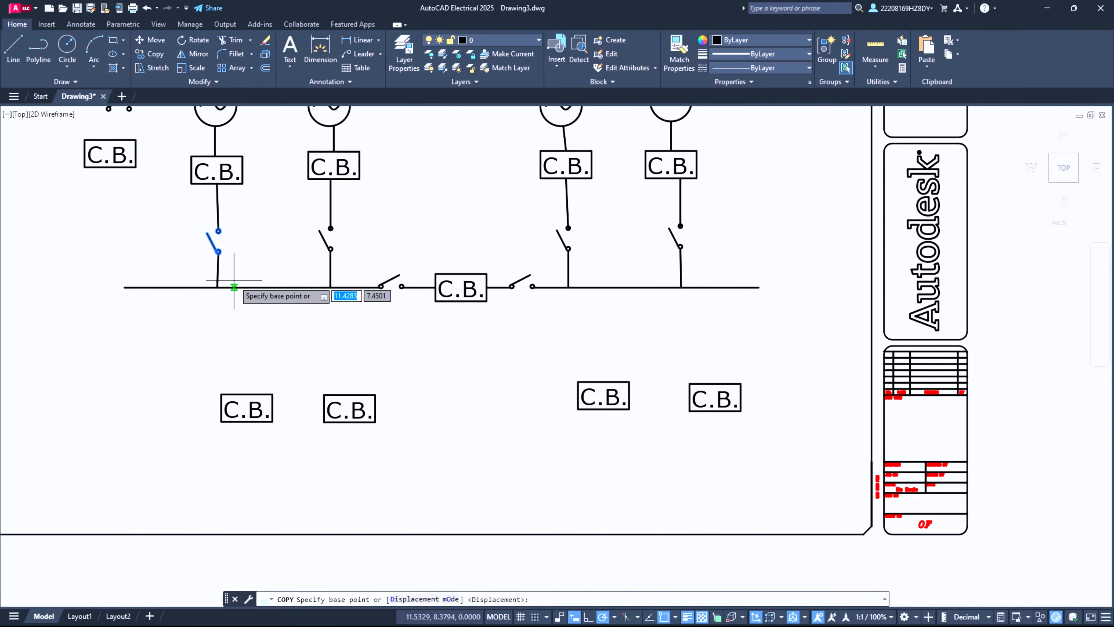
pyautogui.click(218, 230)
pyautogui.click(248, 339)
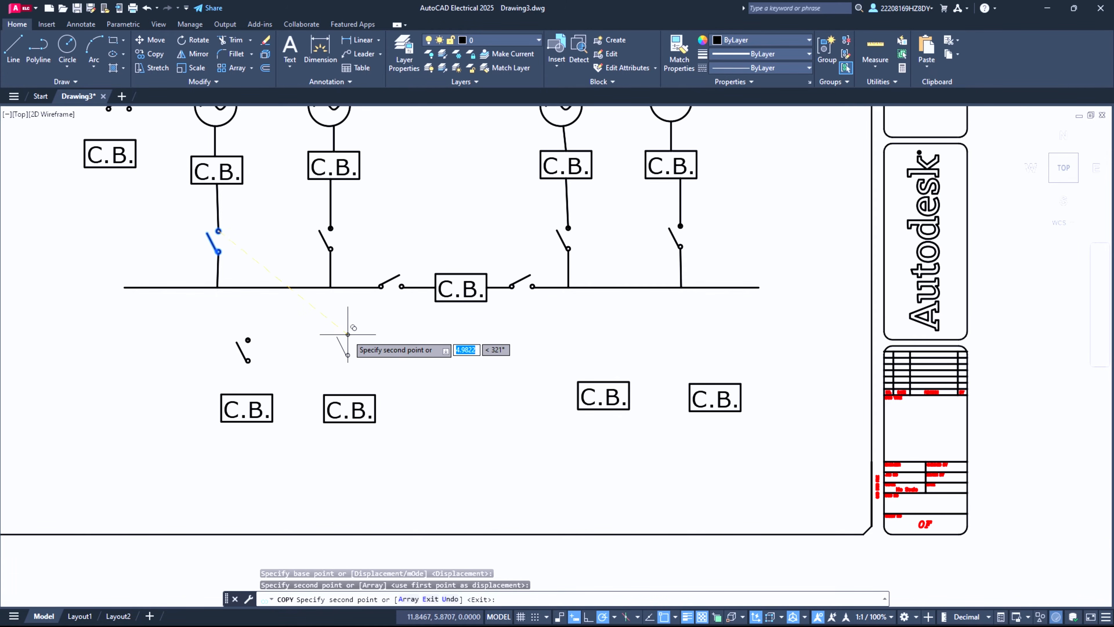
pyautogui.click(346, 338)
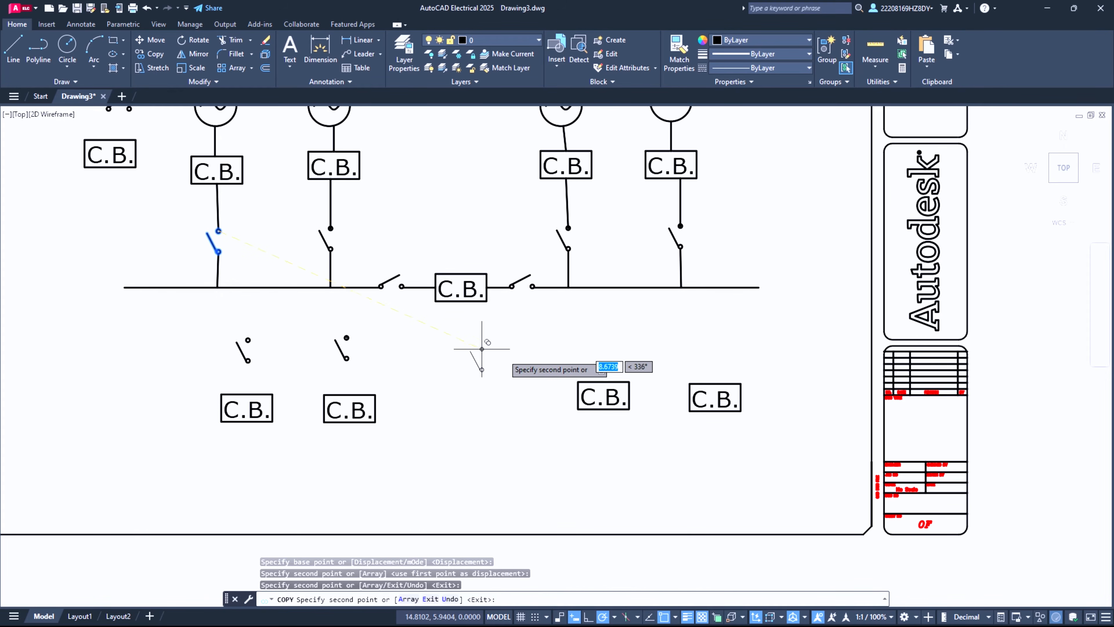
pyautogui.click(604, 339)
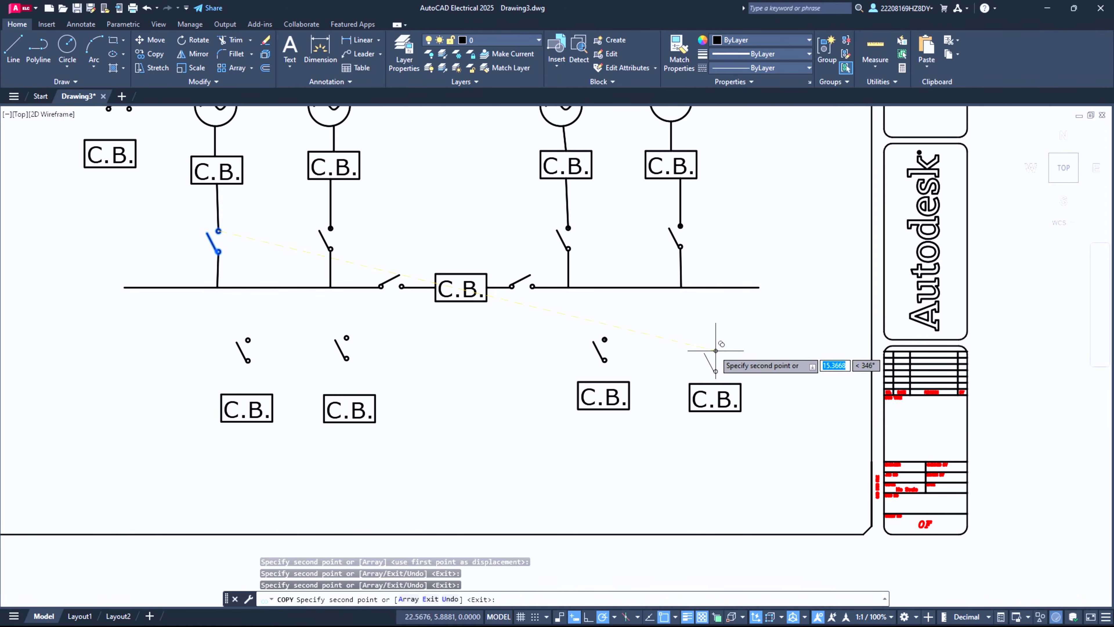
pyautogui.click(709, 348)
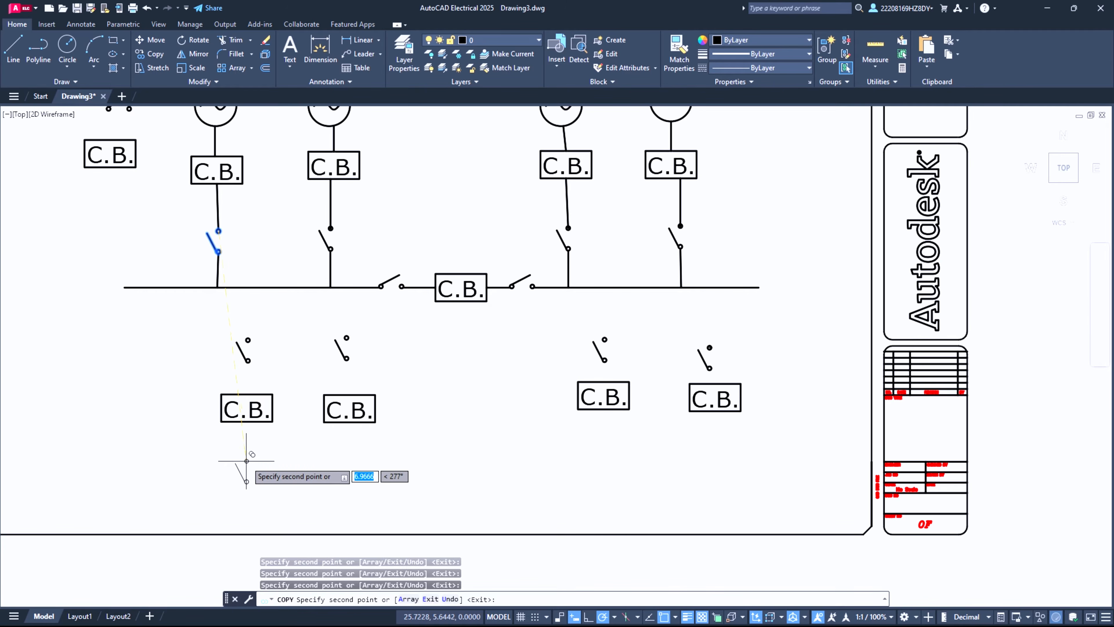
# Place four more copies of the switch, one beneath each of the lower C.B. blocks.
pyautogui.click(245, 452)
pyautogui.click(349, 449)
pyautogui.click(610, 447)
pyautogui.click(718, 443)
# Draw a vertical line from the upper terminal of the first switch below the busbar up to the busbar.
pyautogui.click(13, 49)
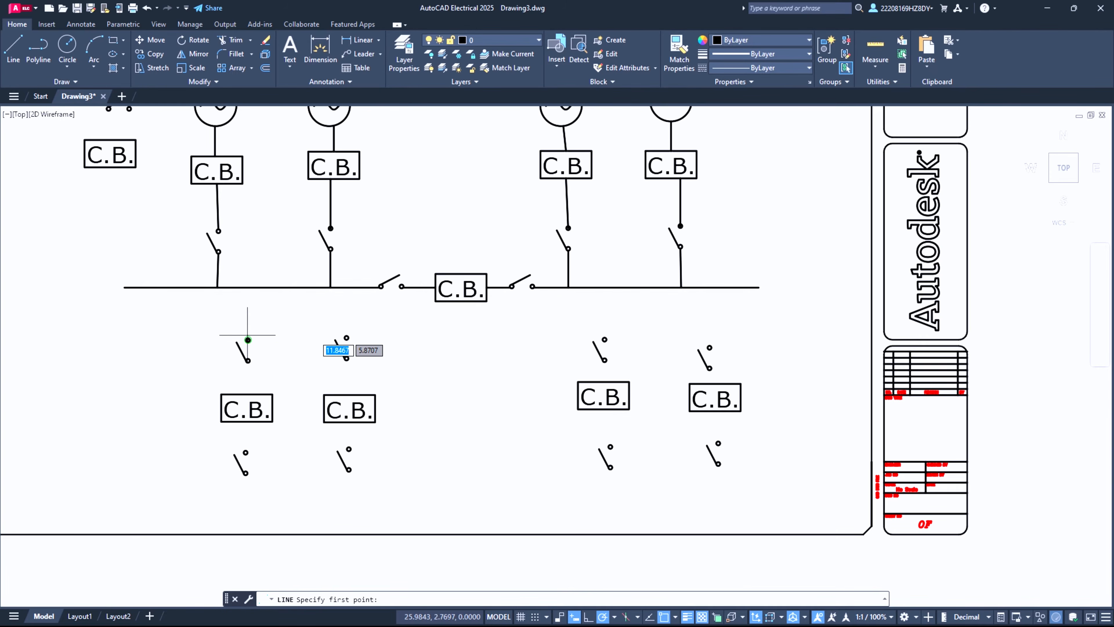
pyautogui.scroll(5, 248, 339)
pyautogui.click(256, 327)
pyautogui.click(258, 117)
pyautogui.press('Escape')
pyautogui.scroll(-5, 289, 310)
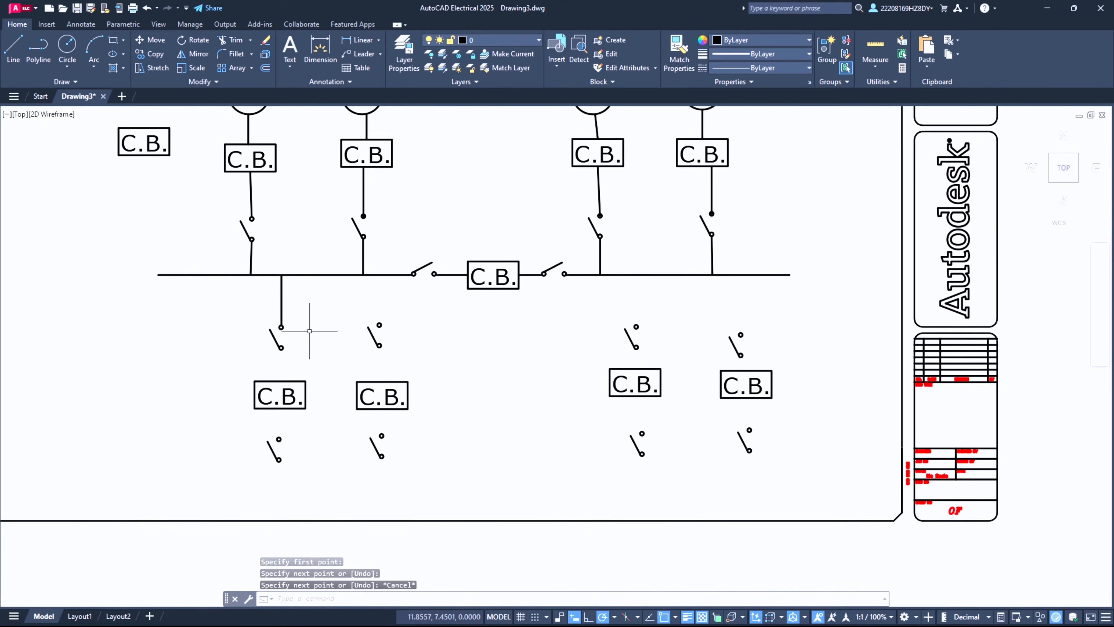
# Erase the second, third and fourth sets of switches and C.B. block below the busbar.
pyautogui.click(323, 290)
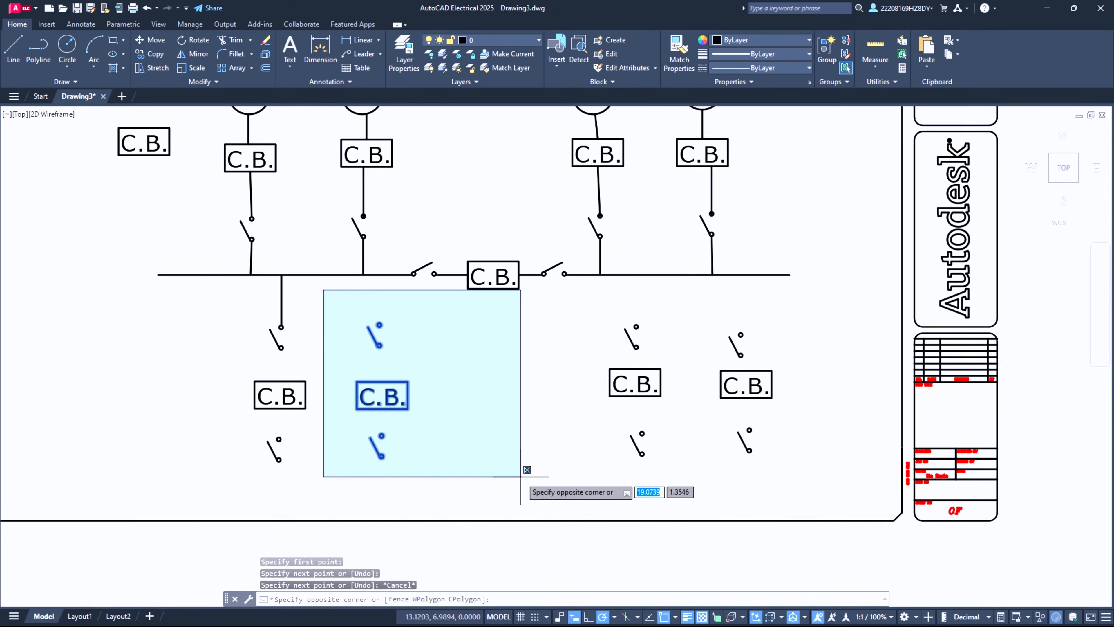
pyautogui.click(812, 489)
pyautogui.press('Delete')
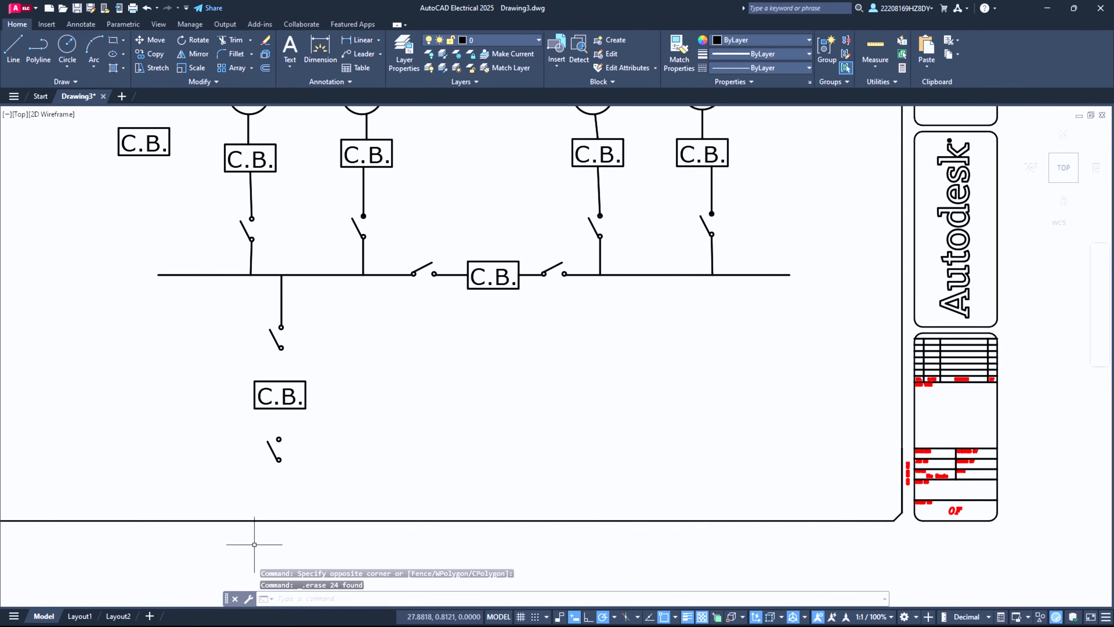
# Draw a line from the lower terminal of the switch under the busbar down to the C.B. block's upper edge.
pyautogui.scroll(4, 254, 544)
pyautogui.scroll(-4, 338, 397)
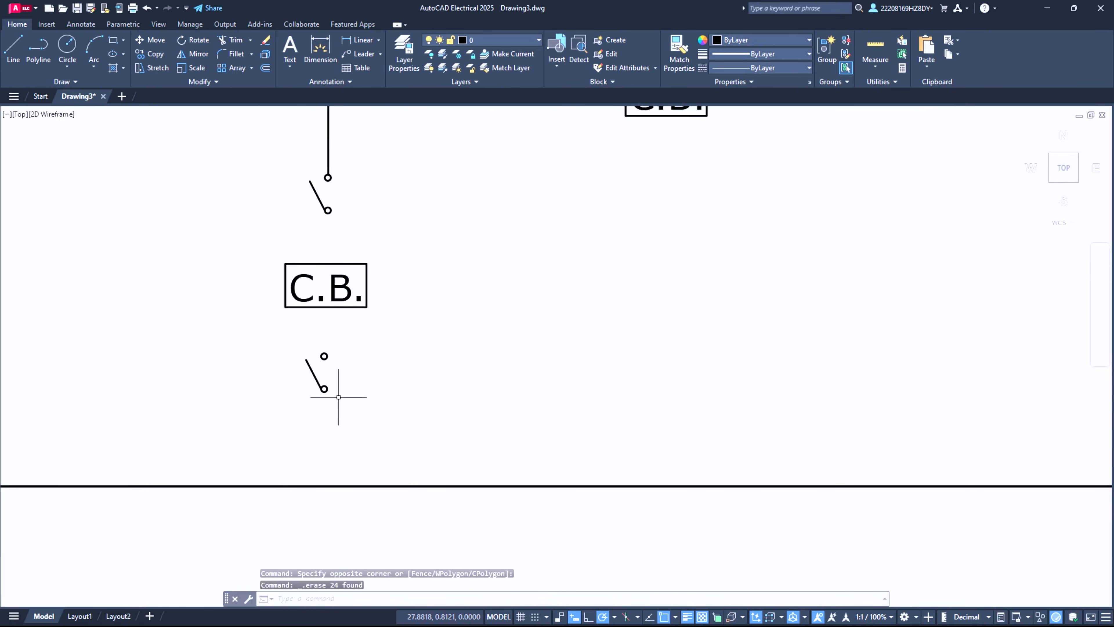
pyautogui.scroll(9, 348, 289)
pyautogui.press('Return')
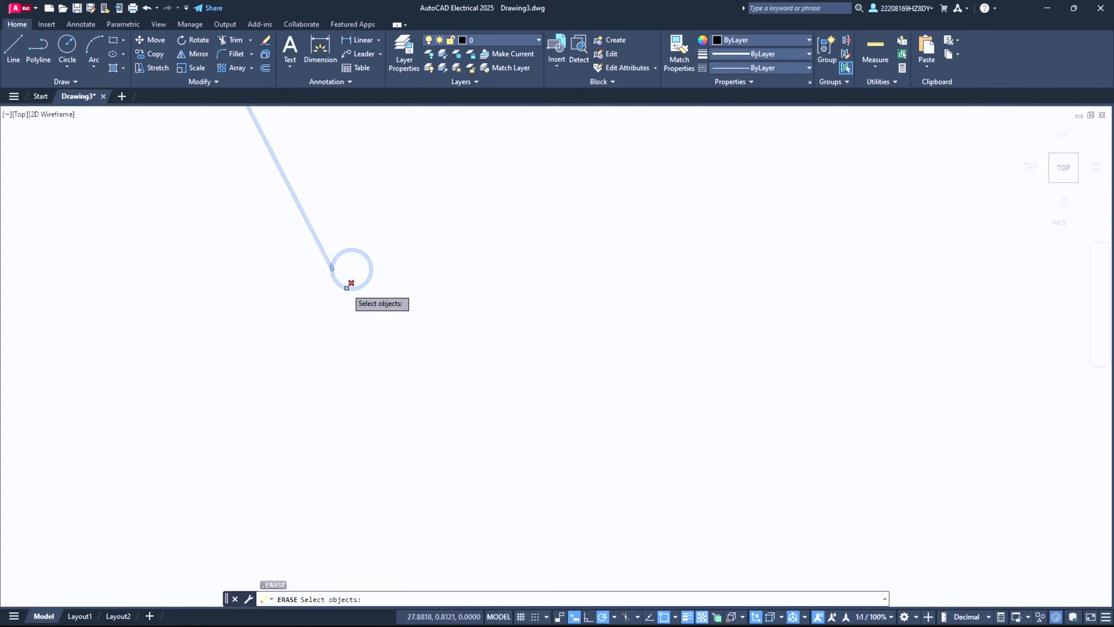
pyautogui.click(13, 48)
pyautogui.scroll(-2, 281, 349)
pyautogui.click(326, 311)
pyautogui.click(326, 516)
pyautogui.scroll(-8, 272, 403)
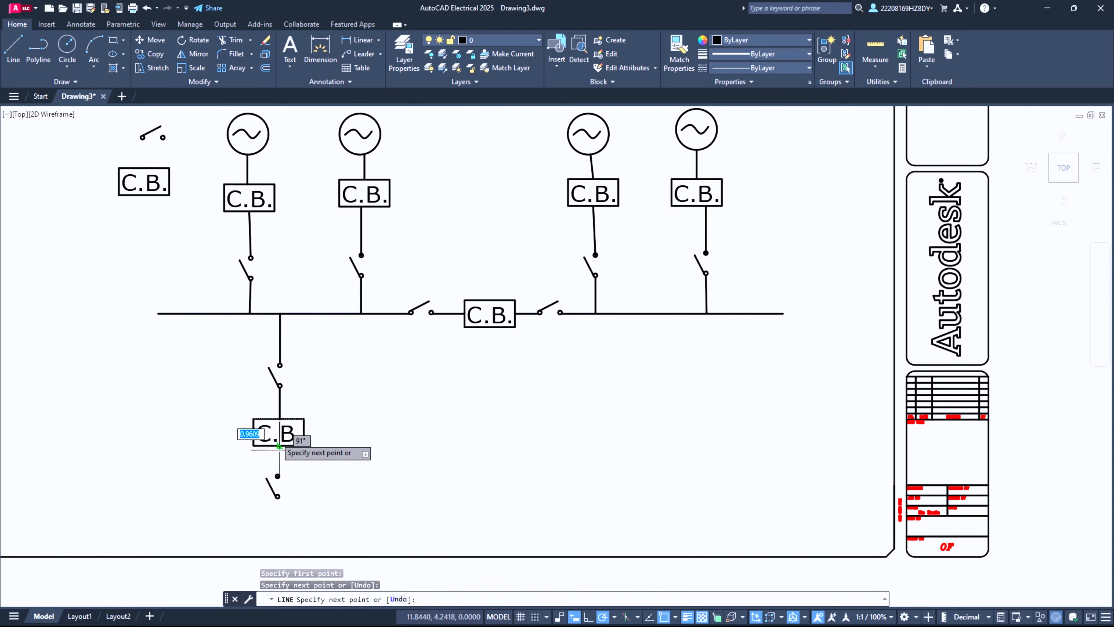
pyautogui.press('Return')
# Draw a vertical line from the upper terminal of the lowest switch up to the C.B. block's lower edge.
pyautogui.scroll(8, 286, 495)
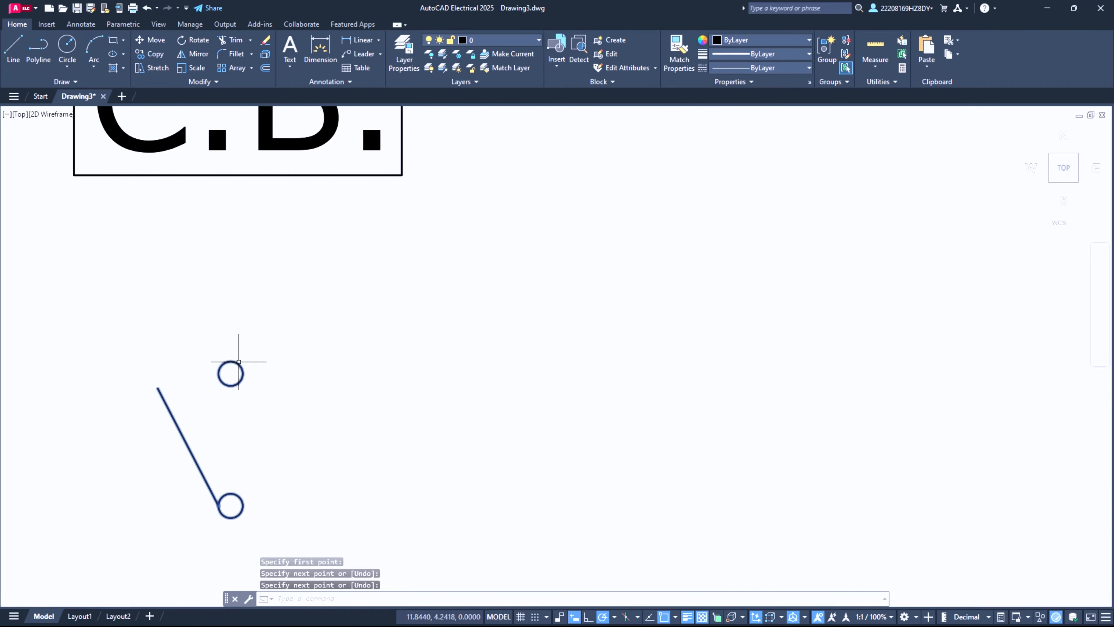
pyautogui.press('Return')
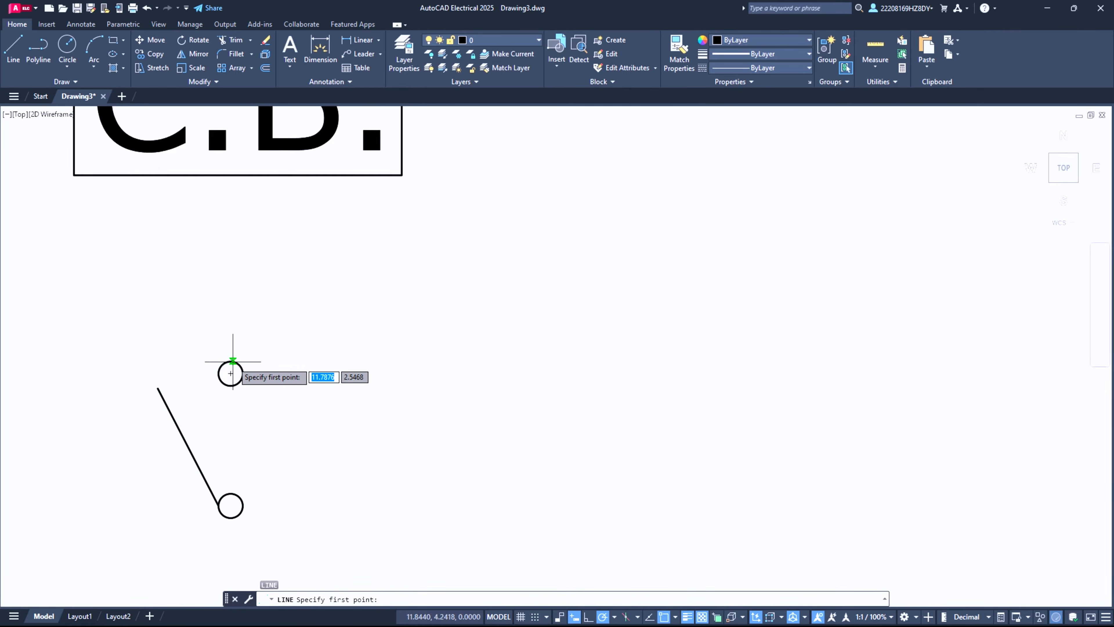
pyautogui.click(231, 360)
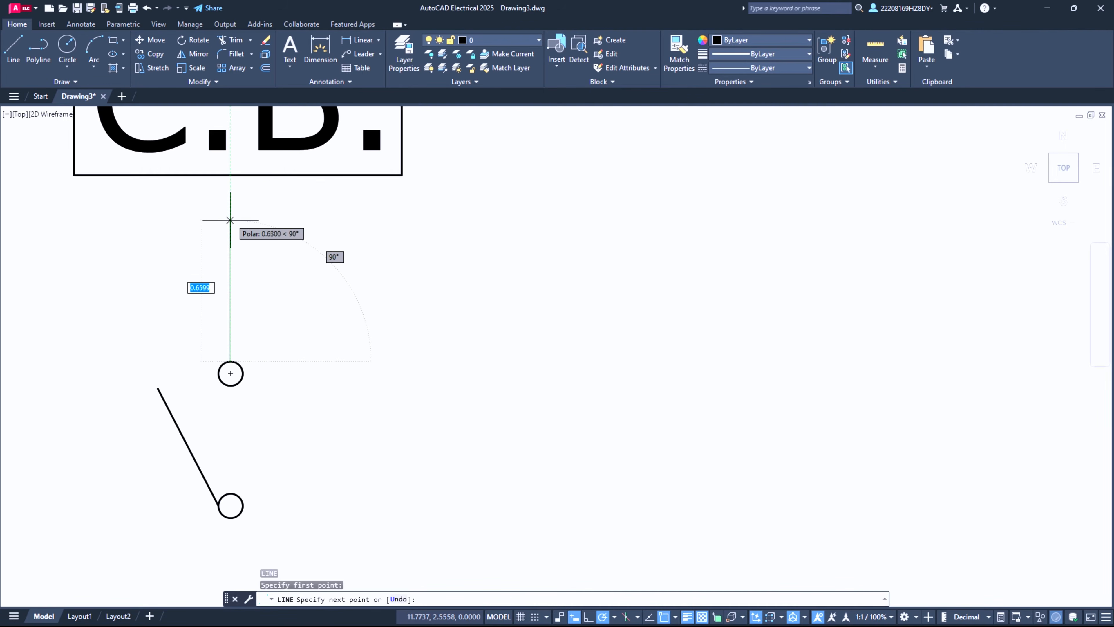
pyautogui.click(229, 176)
pyautogui.press('Return')
pyautogui.scroll(-2, 303, 336)
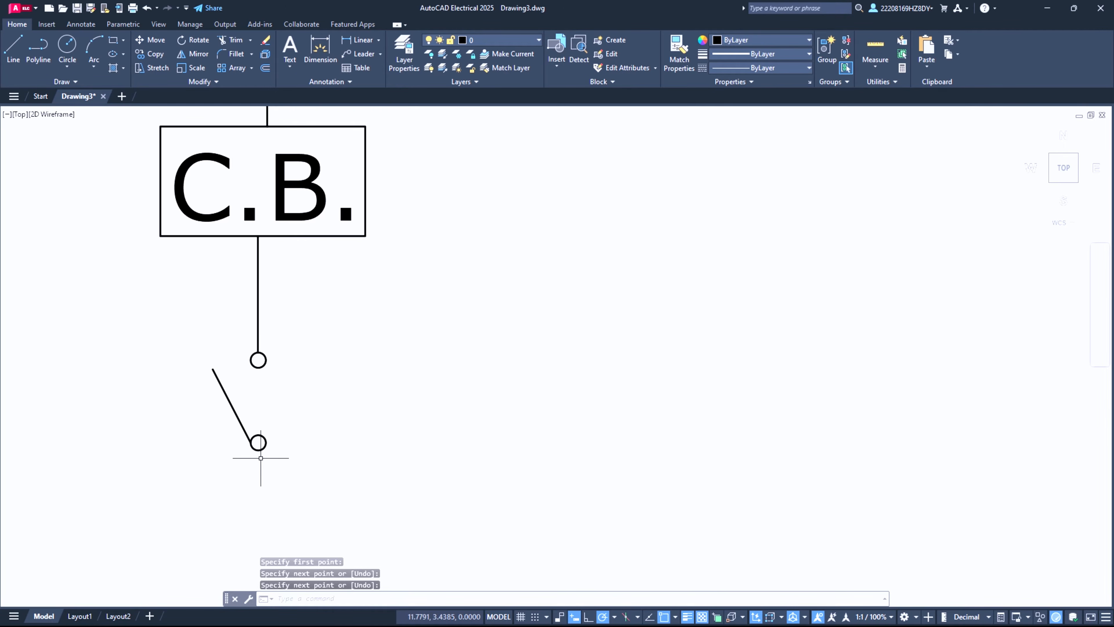
# Draw a vertical line down from the lowest switch's bottom terminal and finish it with a triangular arrowhead pointing down.
pyautogui.press('Return')
pyautogui.click(258, 443)
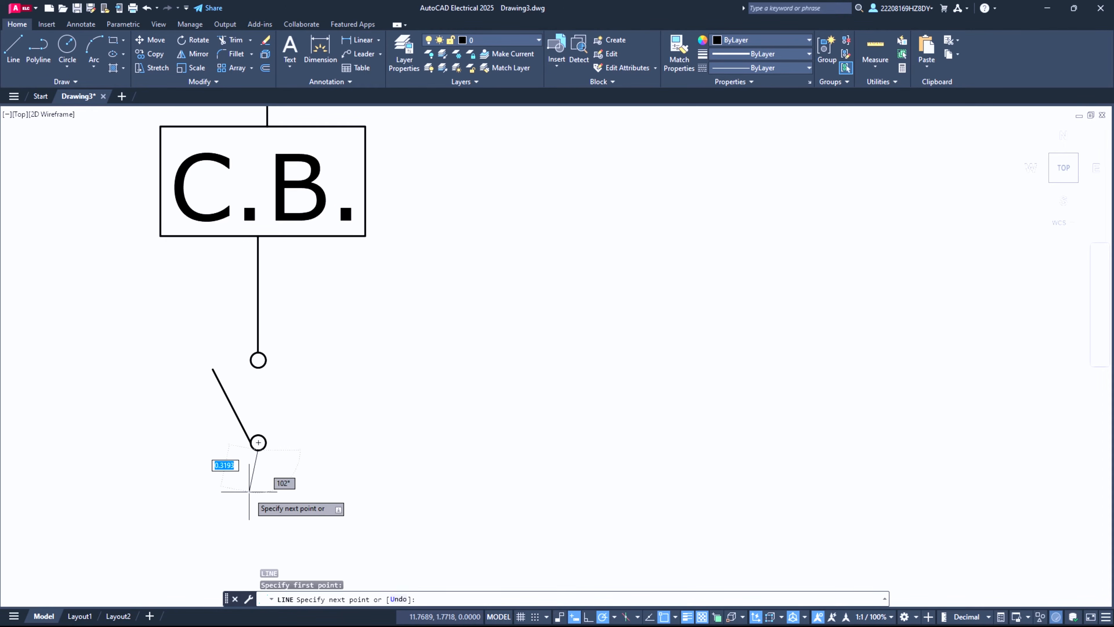
pyautogui.click(258, 537)
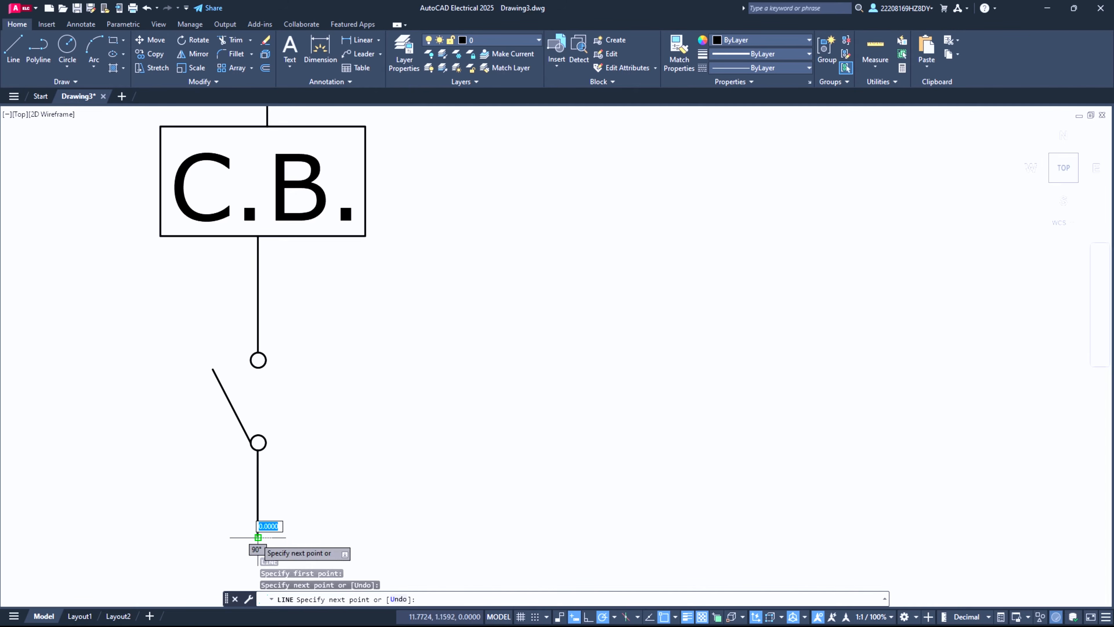
pyautogui.click(244, 518)
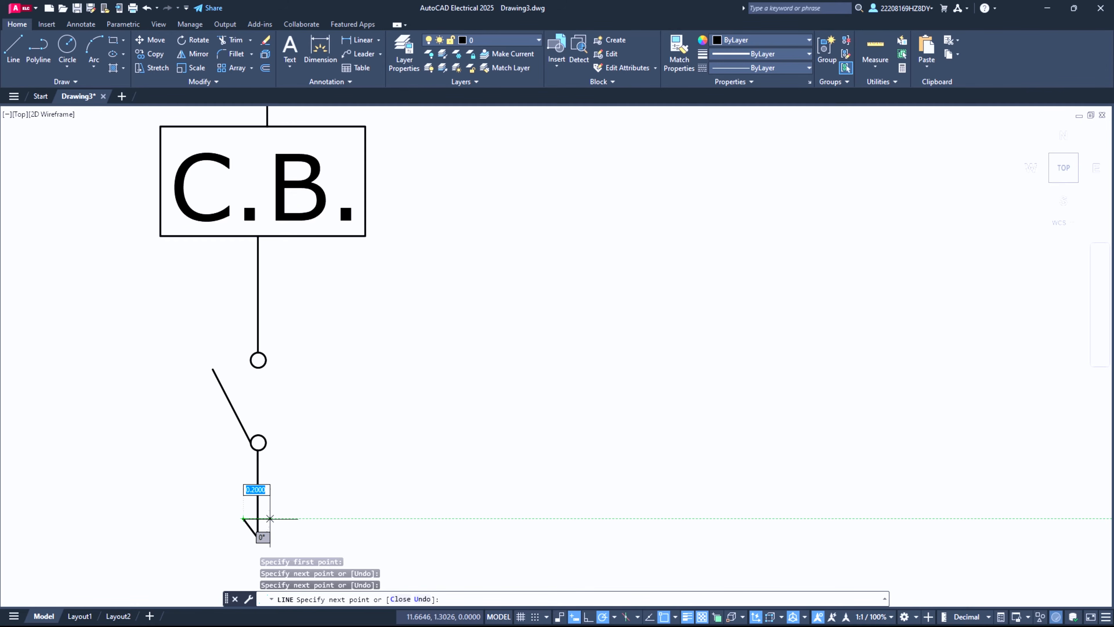
pyautogui.click(270, 518)
pyautogui.click(257, 537)
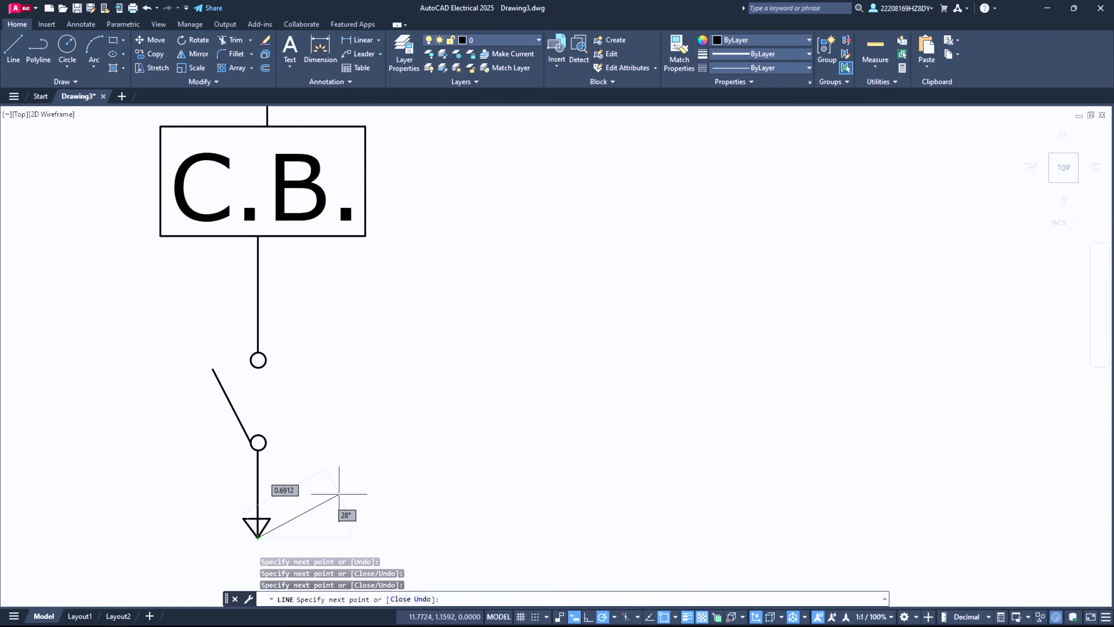
pyautogui.press('Escape')
# Copy the complete feeder column from its top end on the busbar to three more busbar points, one left of the coupler and two right of it.
pyautogui.scroll(-5, 263, 381)
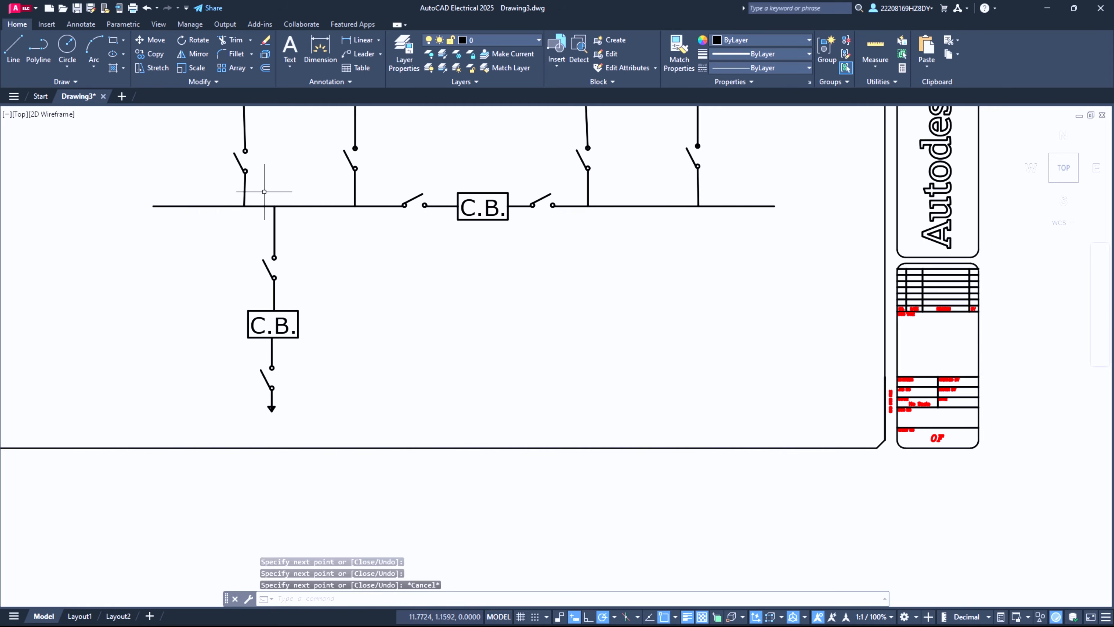
pyautogui.click(314, 436)
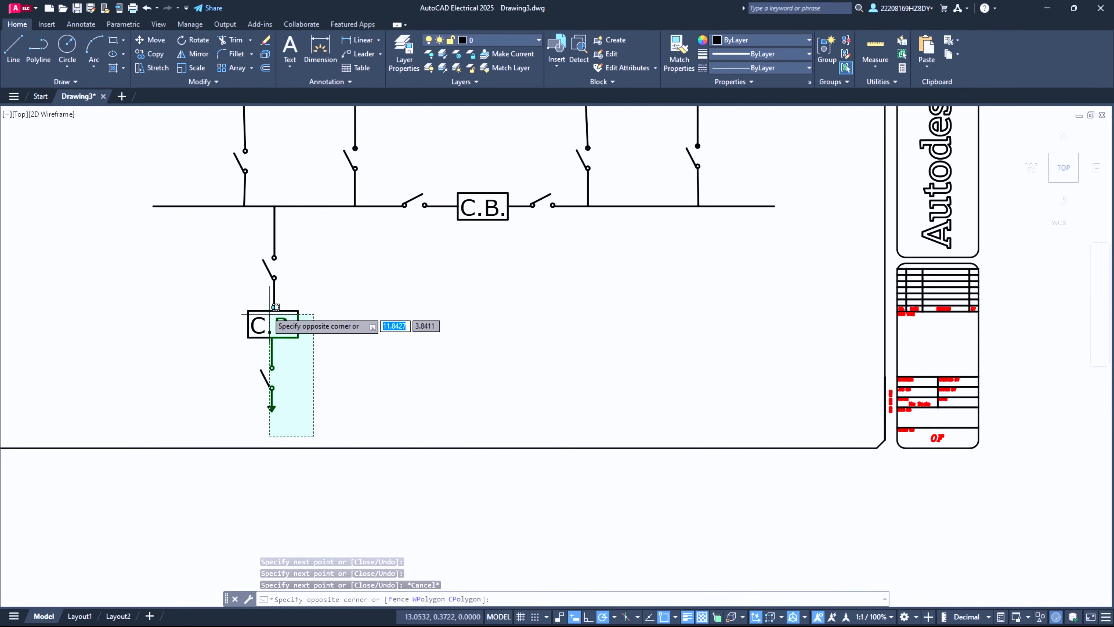
pyautogui.click(209, 224)
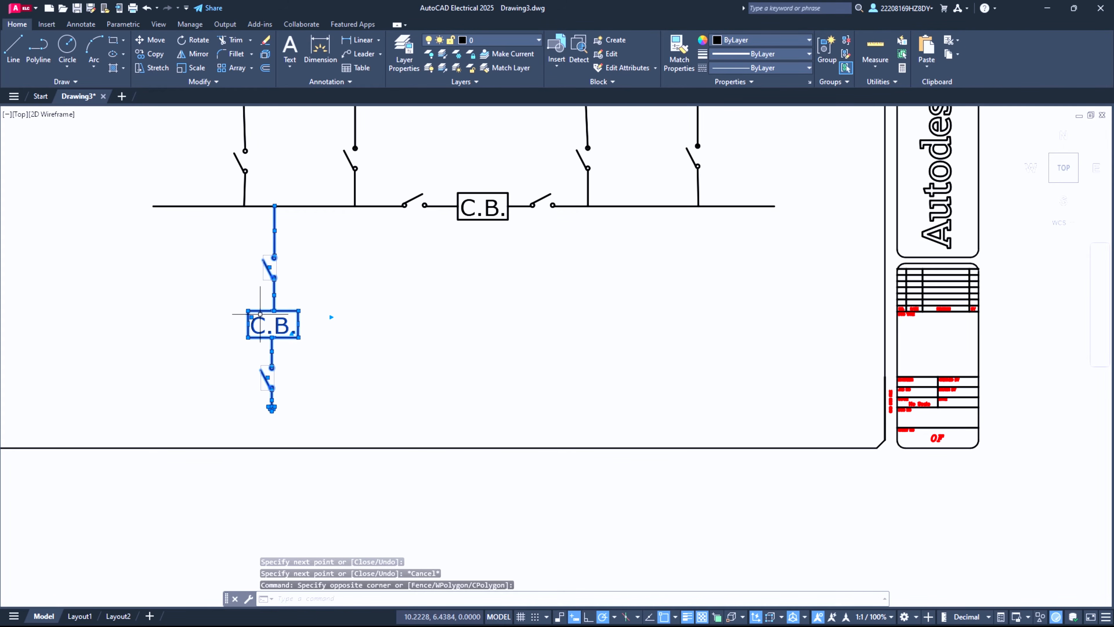
pyautogui.click(150, 53)
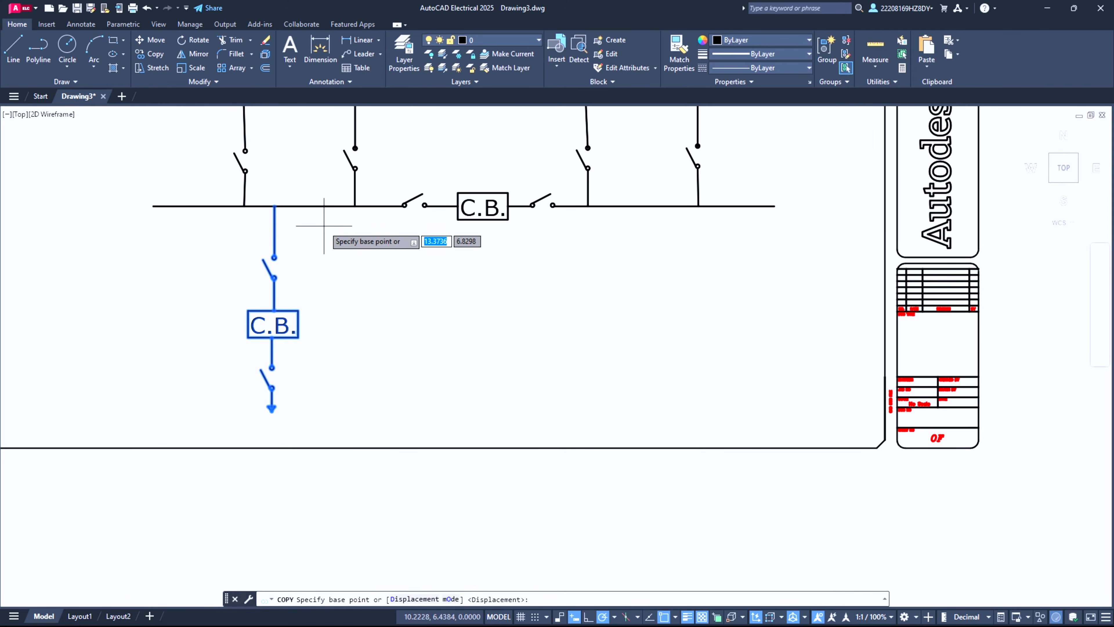
pyautogui.click(275, 205)
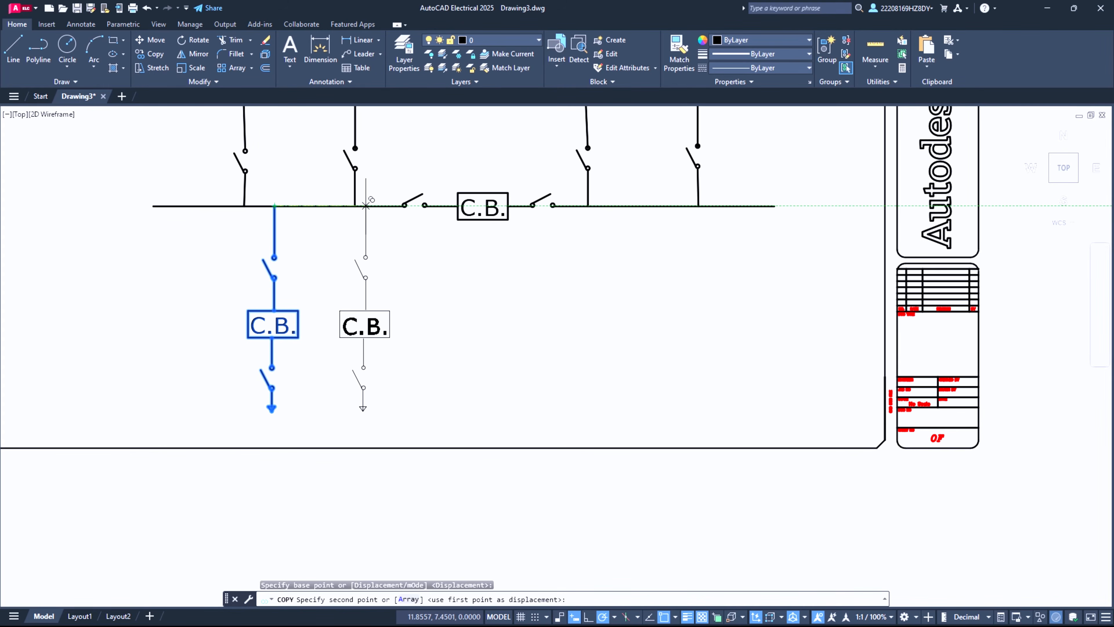
pyautogui.click(373, 205)
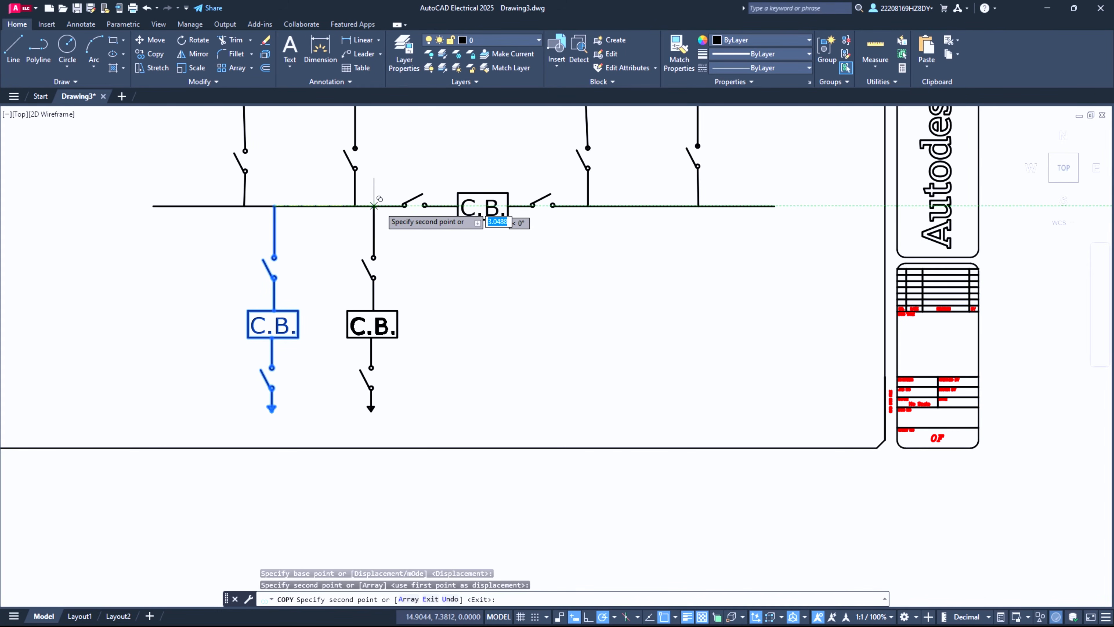
pyautogui.click(610, 206)
pyautogui.click(747, 205)
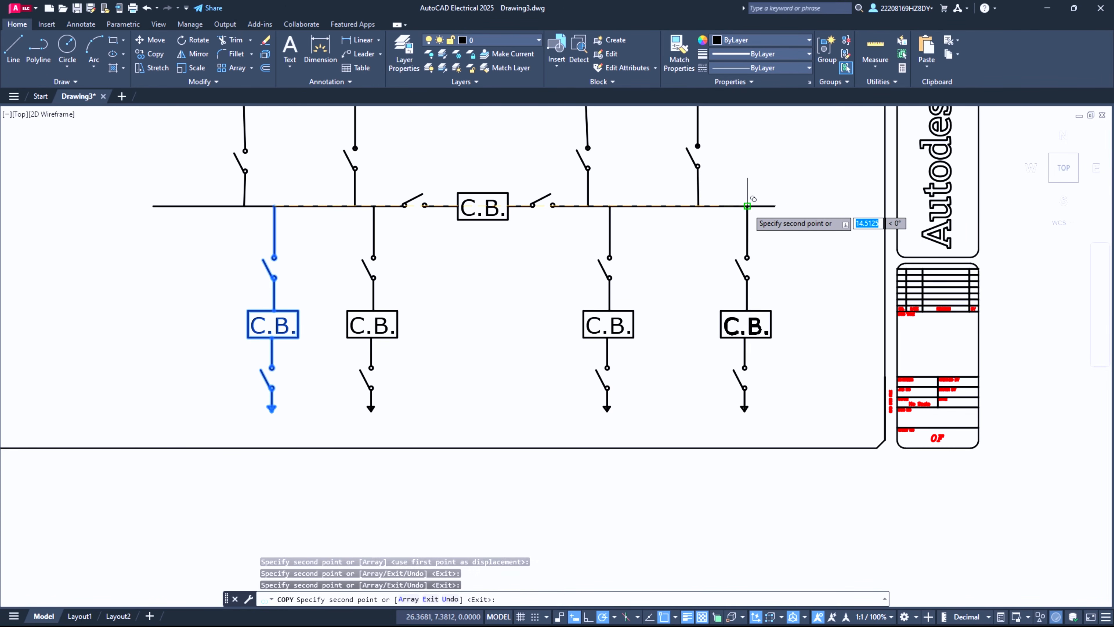
pyautogui.press('Escape')
# Erase the spare switch and spare C.B. block beside the first AC source column.
pyautogui.scroll(-4, 435, 368)
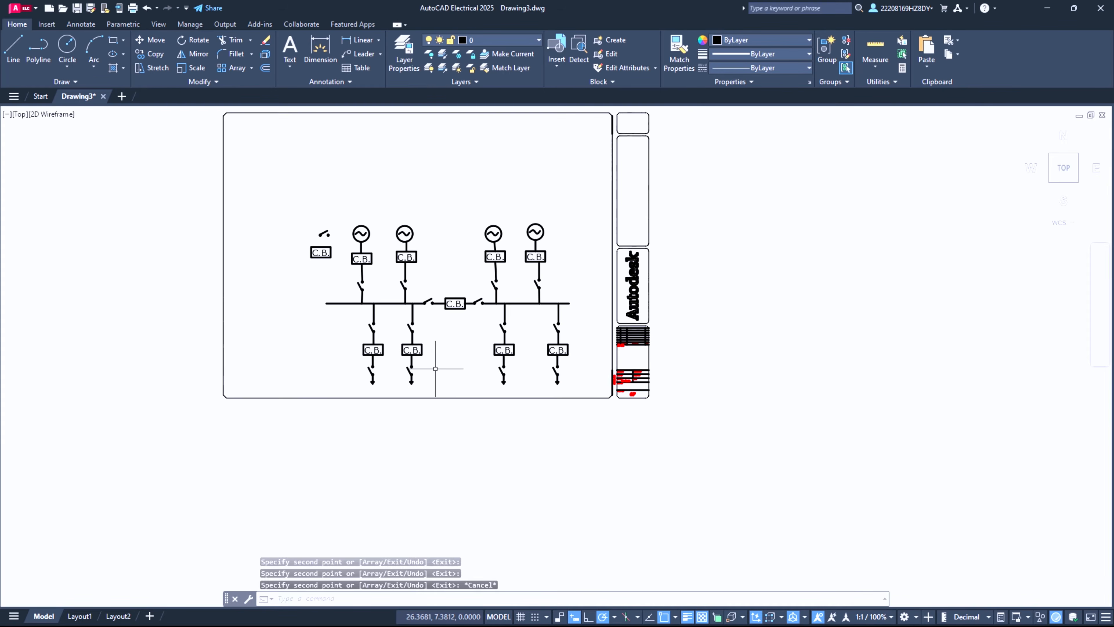
pyautogui.scroll(2, 370, 369)
pyautogui.click(239, 132)
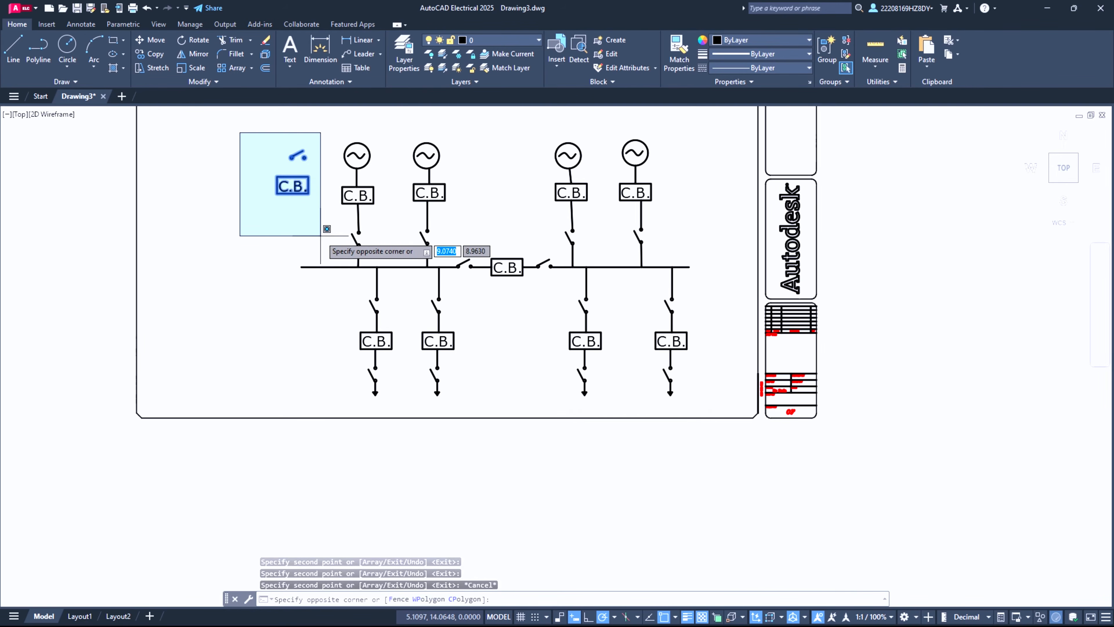
pyautogui.click(321, 236)
pyautogui.press('Delete')
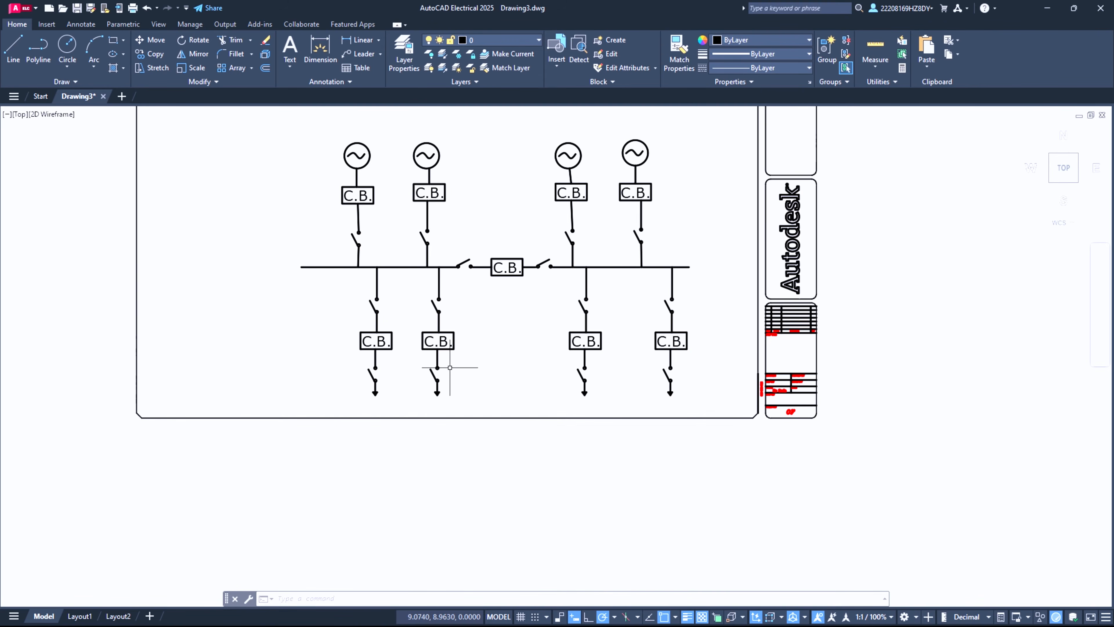
pyautogui.scroll(2, 640, 265)
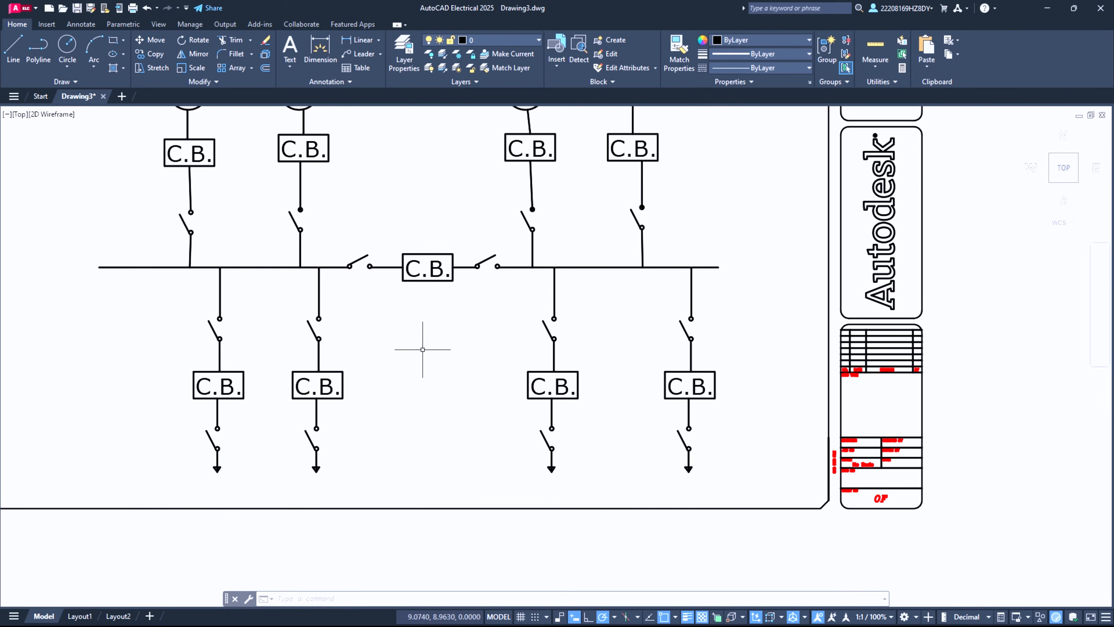
pyautogui.rightClick(508, 293)
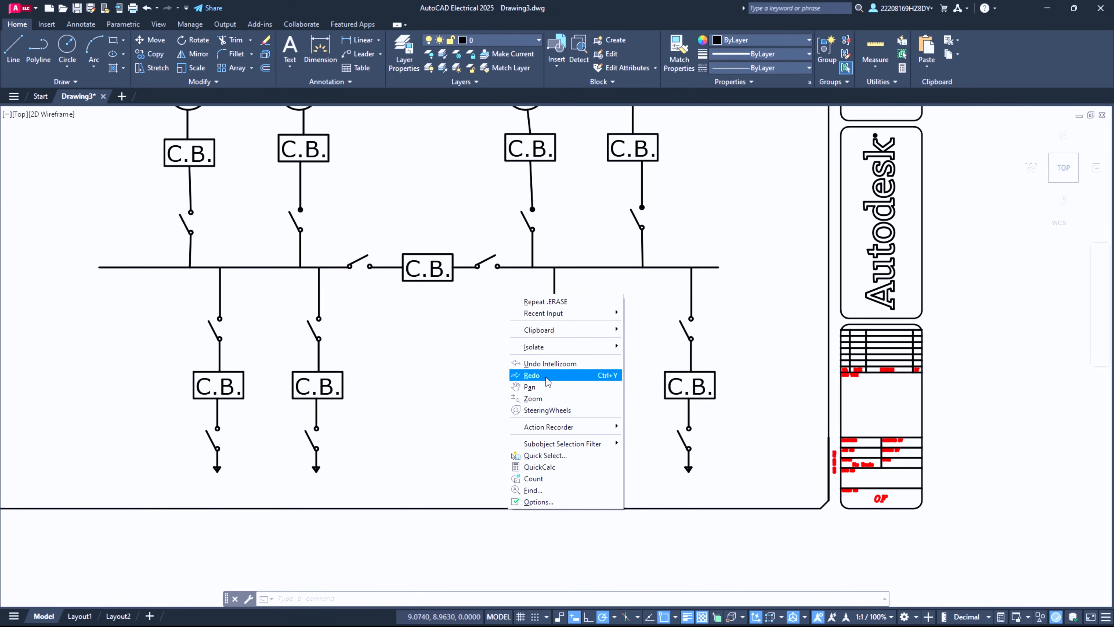
pyautogui.click(526, 373)
pyautogui.moveTo(126, 271); pyautogui.dragTo(169, 341)
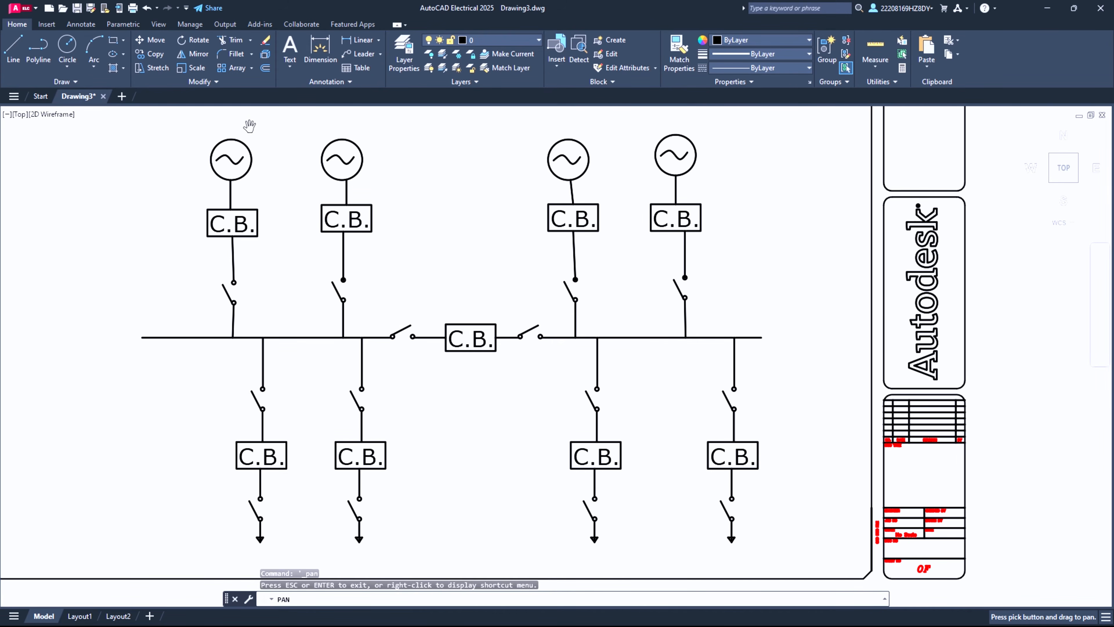